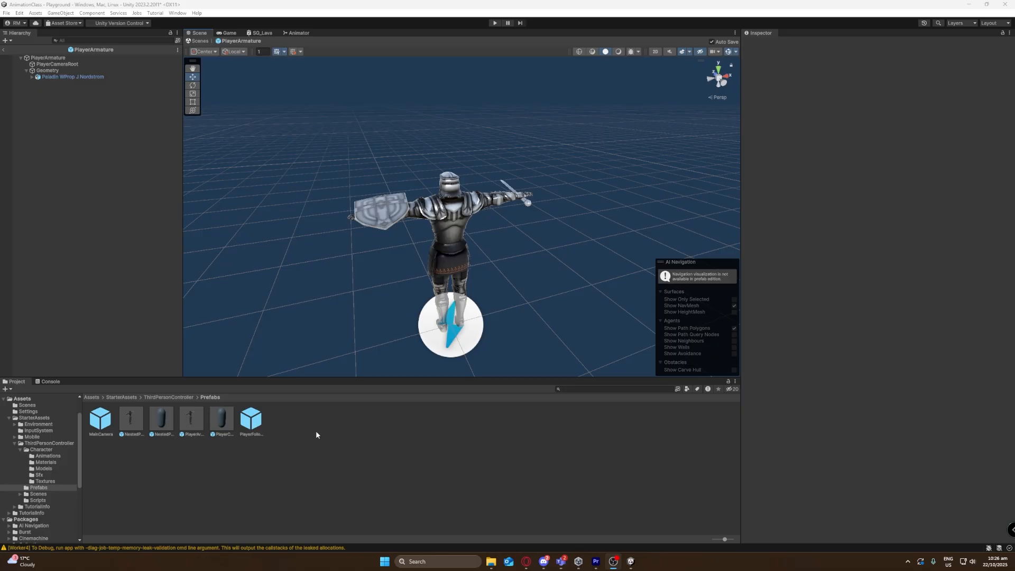
- Open the Animations folder inside ThirdPersonController's Character folder in the project assets
left_click(160, 397)
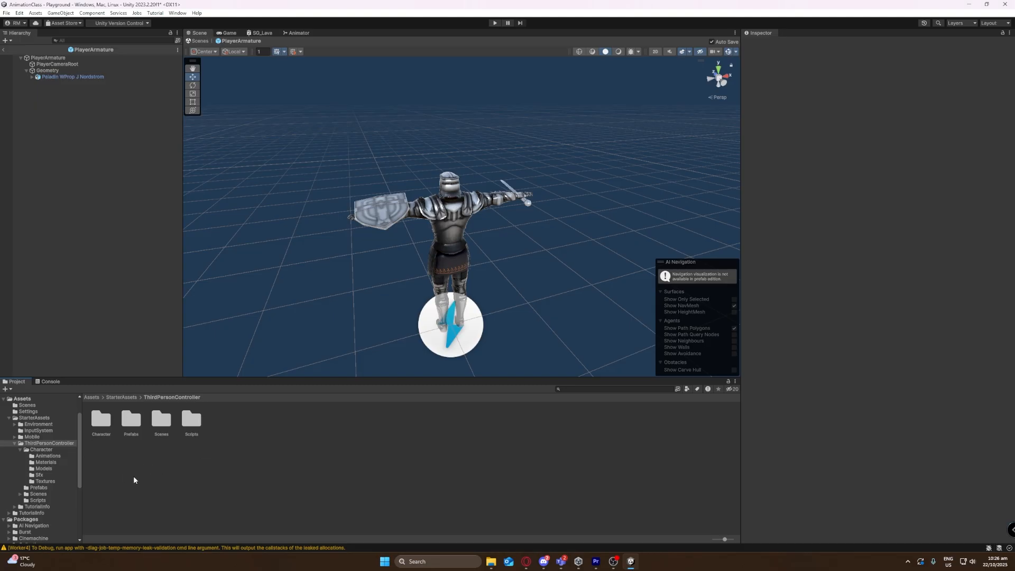
double_click(103, 421)
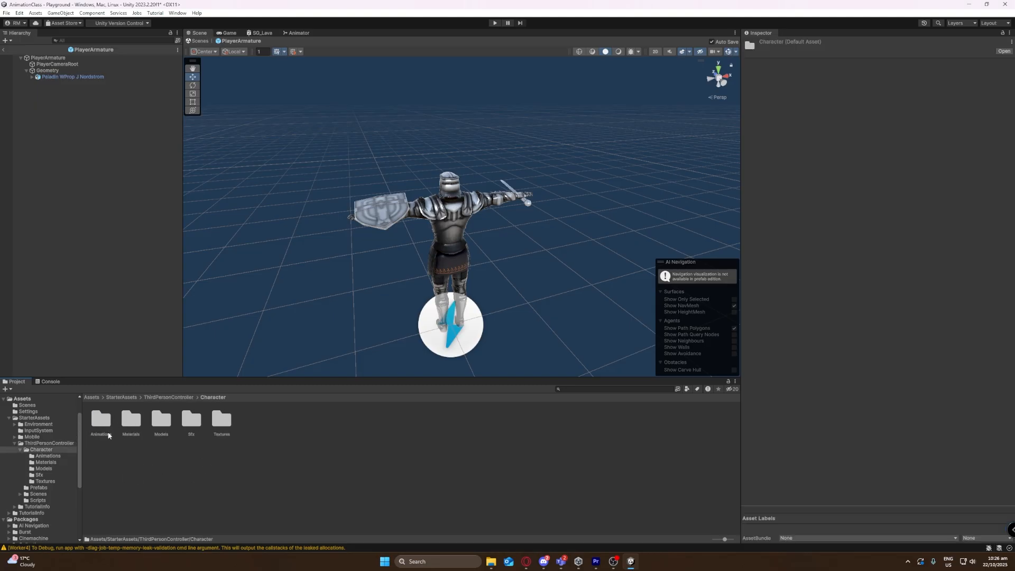
double_click(160, 421)
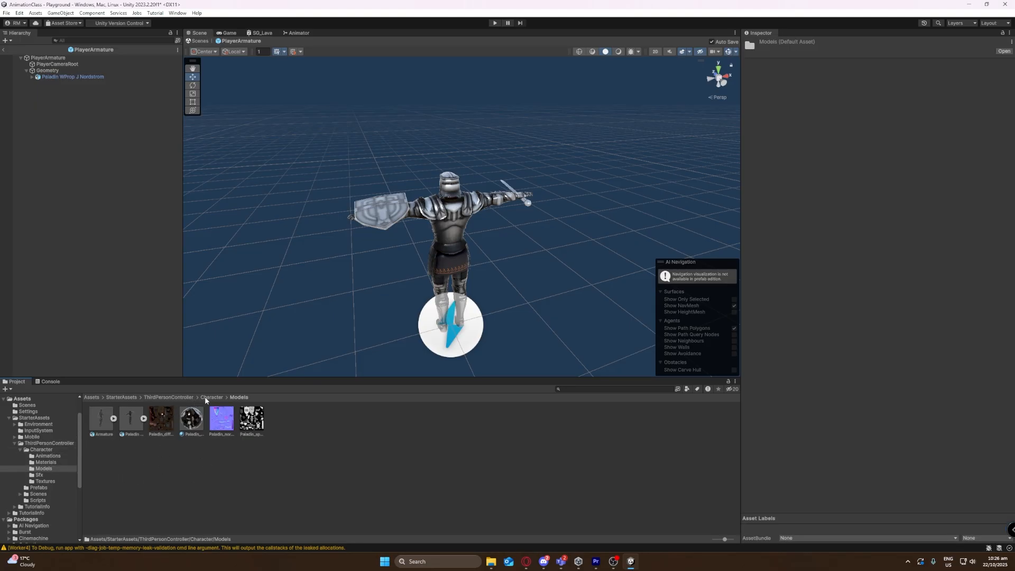
left_click(209, 397)
double_click(101, 419)
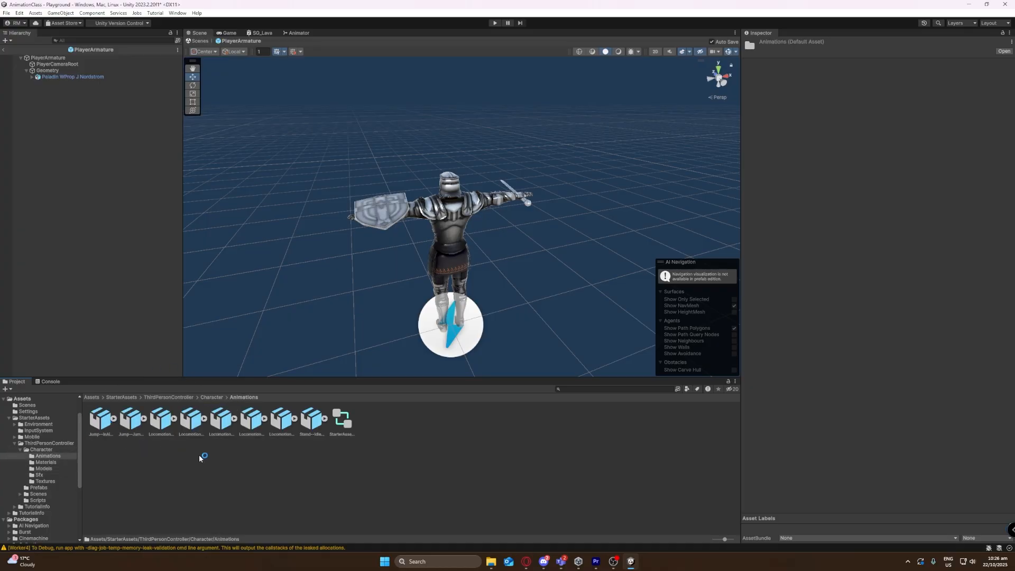
- Examine the import settings and previews of the existing jump, locomotion and stand idle animations
left_click(103, 423)
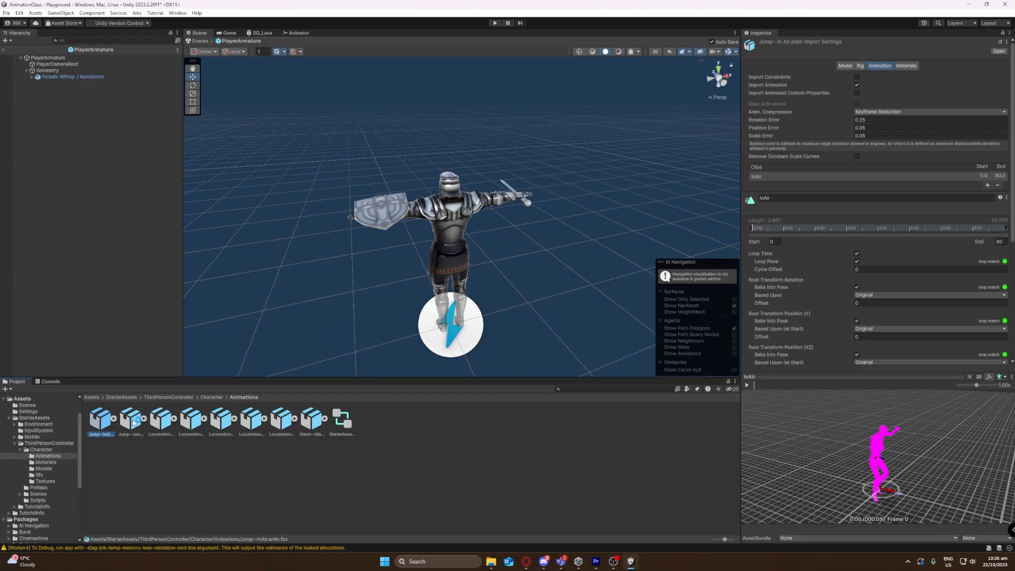
left_click(133, 421)
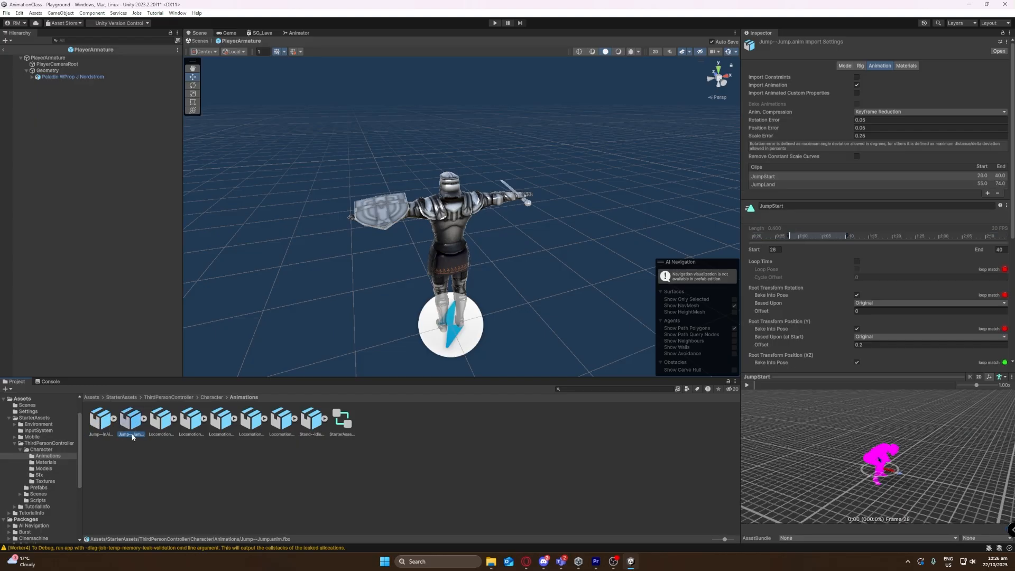
left_click(156, 423)
left_click(190, 422)
left_click(221, 421)
left_click(244, 421)
left_click(280, 420)
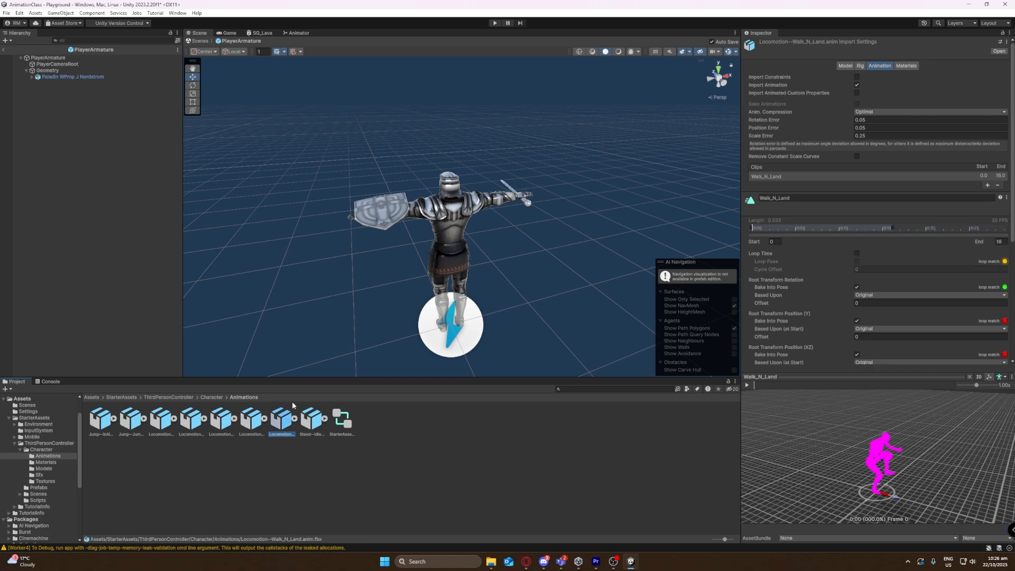
left_click(312, 422)
left_click(401, 439)
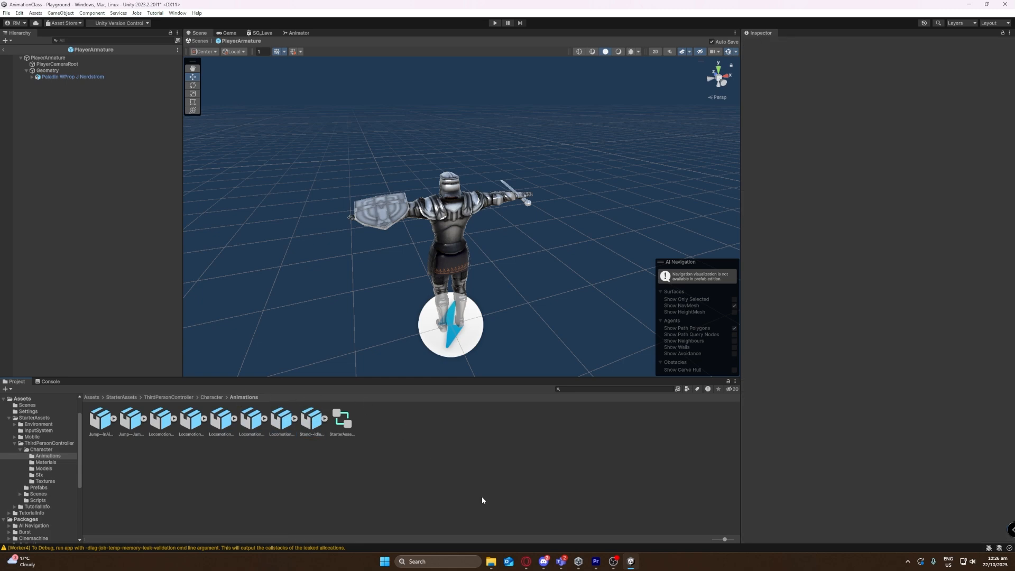
- Import Sad Idle.fbx and Sword And Shield Slash.fbx from the Downloads MocapAnimations folder into the project's Animations folder
left_click(492, 561)
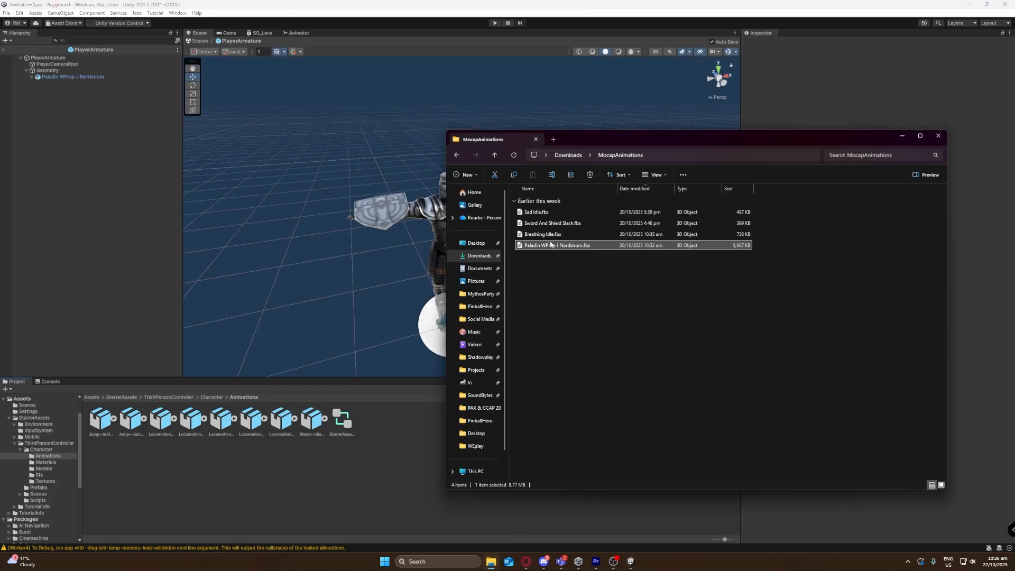
left_click(540, 213)
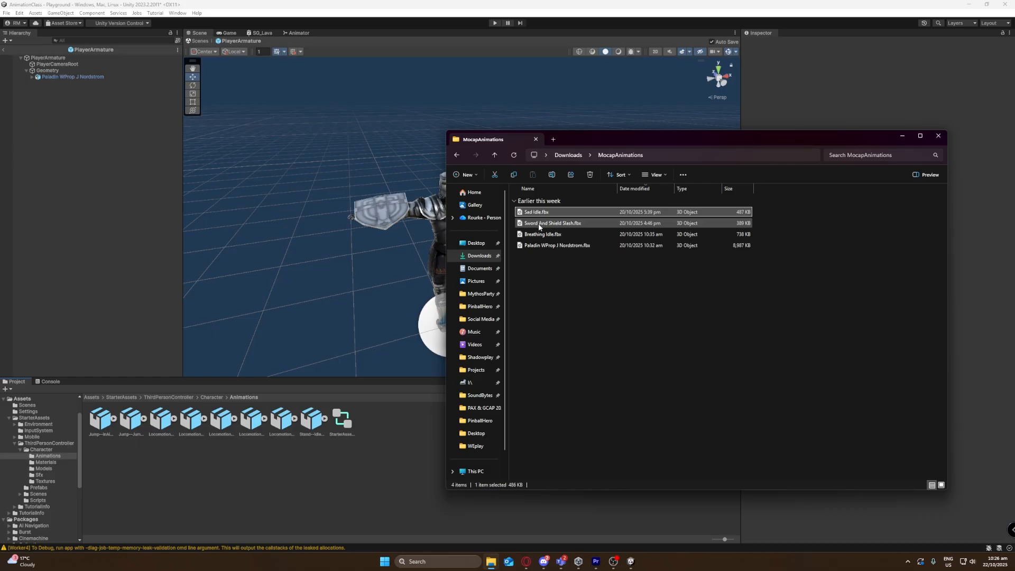
left_click(540, 225, "ctrl")
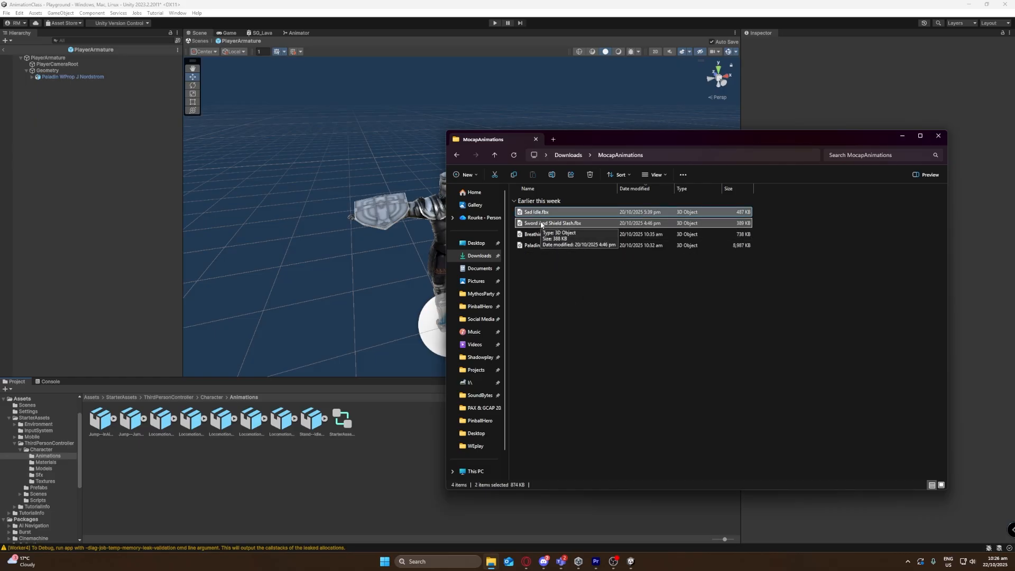
left_click_drag(541, 224, 406, 431)
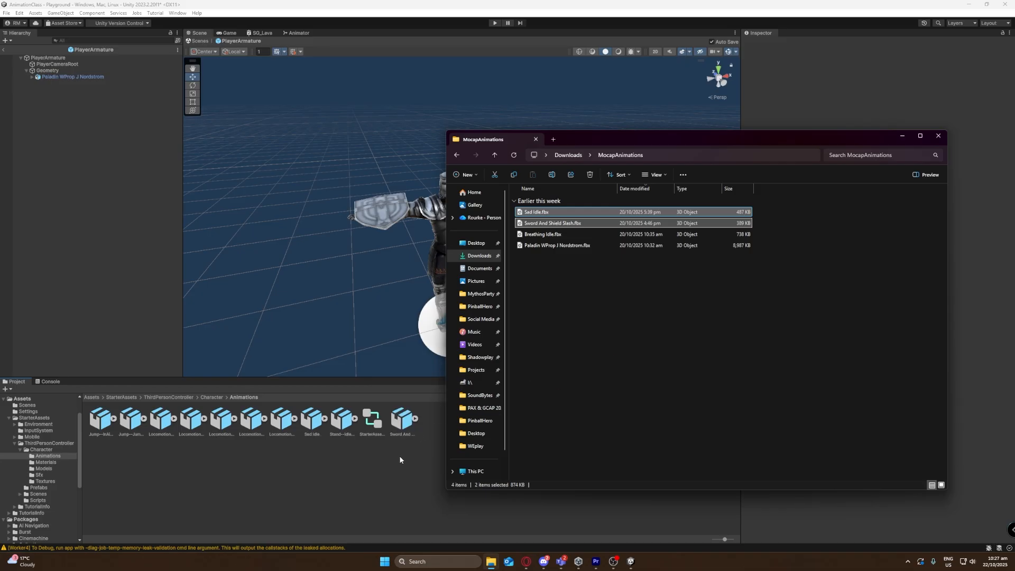
left_click(413, 479)
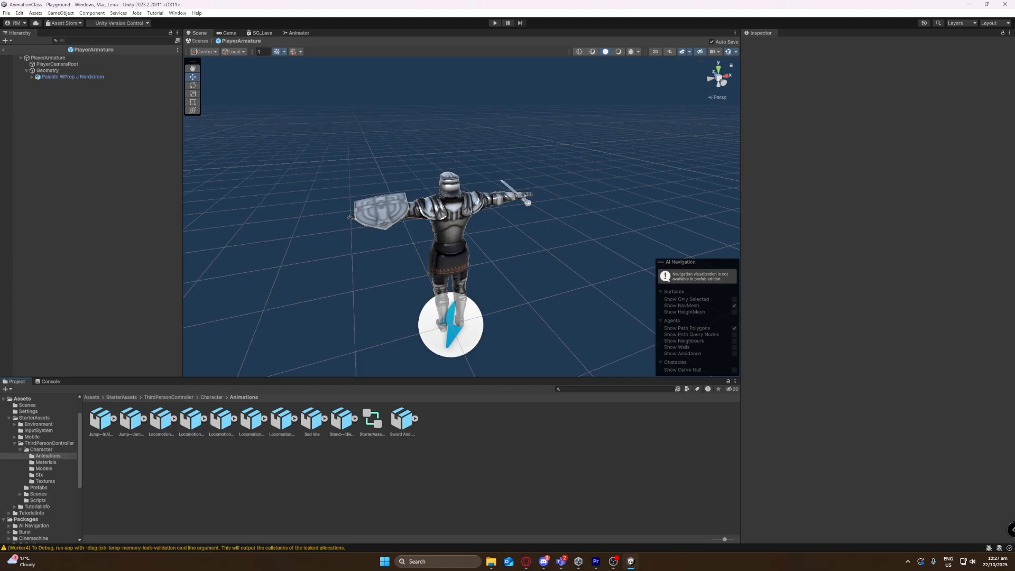
- Set the Sad Idle model's rig animation type to Humanoid and apply the change
left_click(318, 423)
left_click(398, 421)
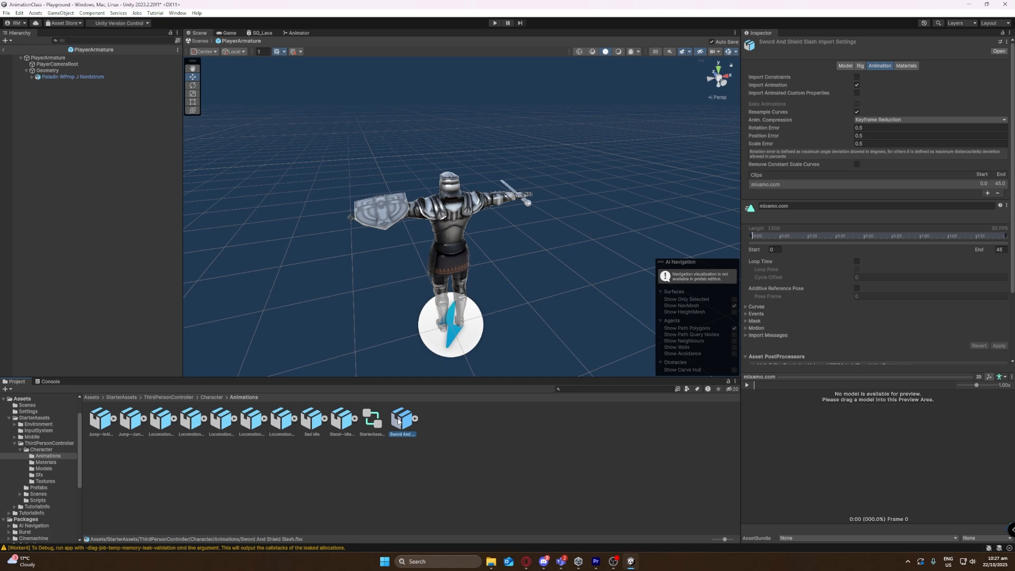
left_click(313, 422)
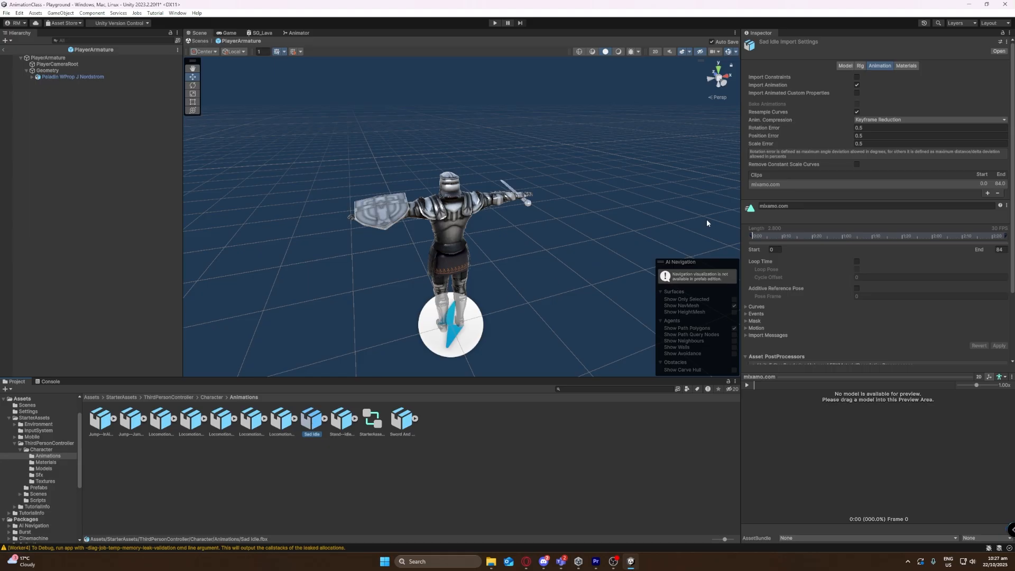
left_click(862, 66)
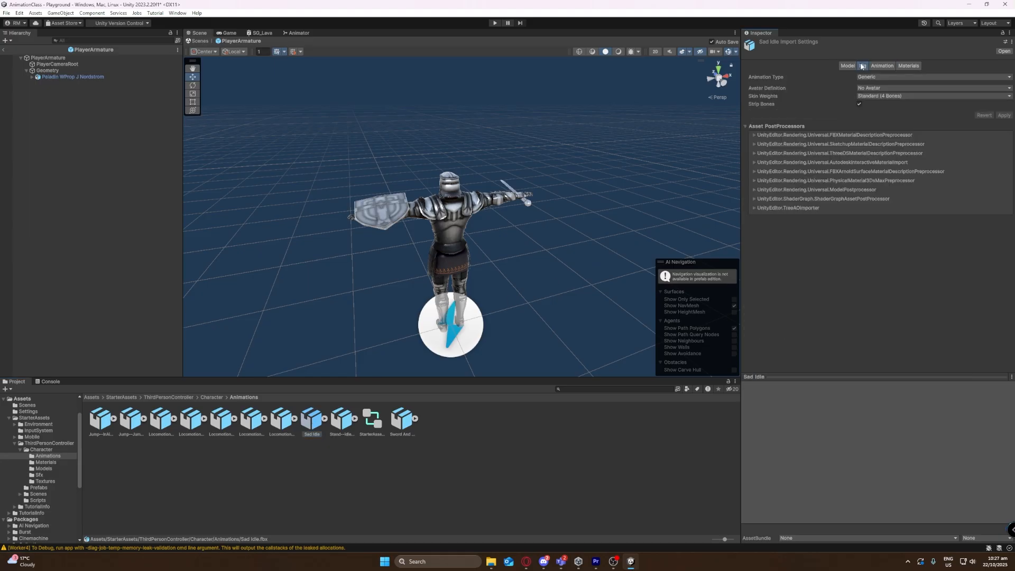
left_click(867, 76)
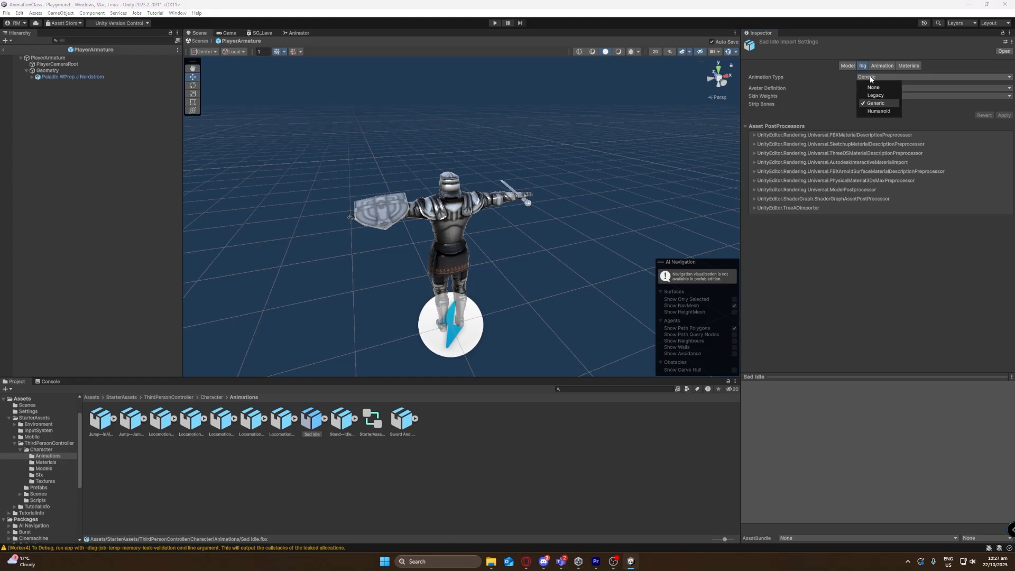
left_click(873, 112)
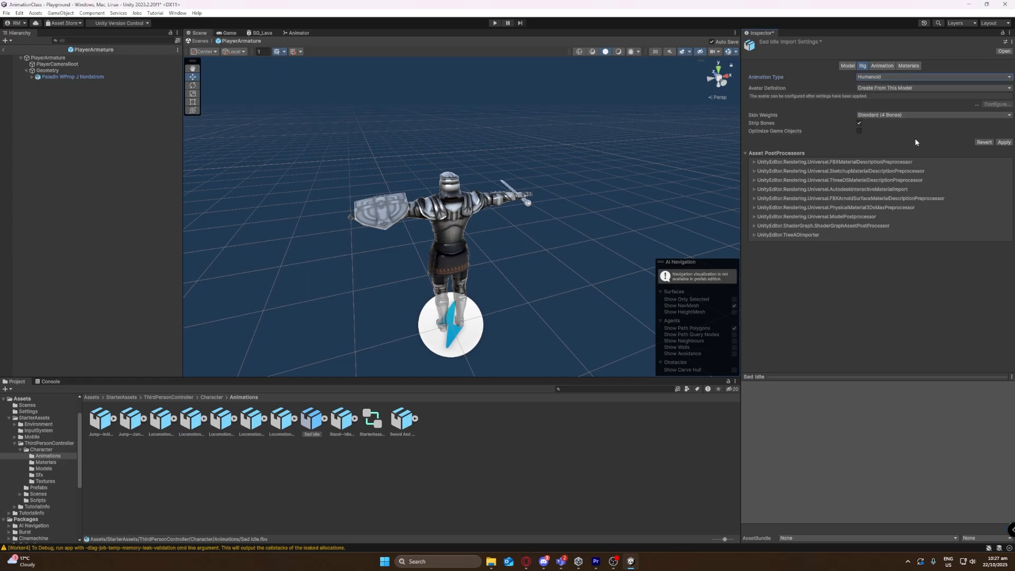
left_click(1007, 143)
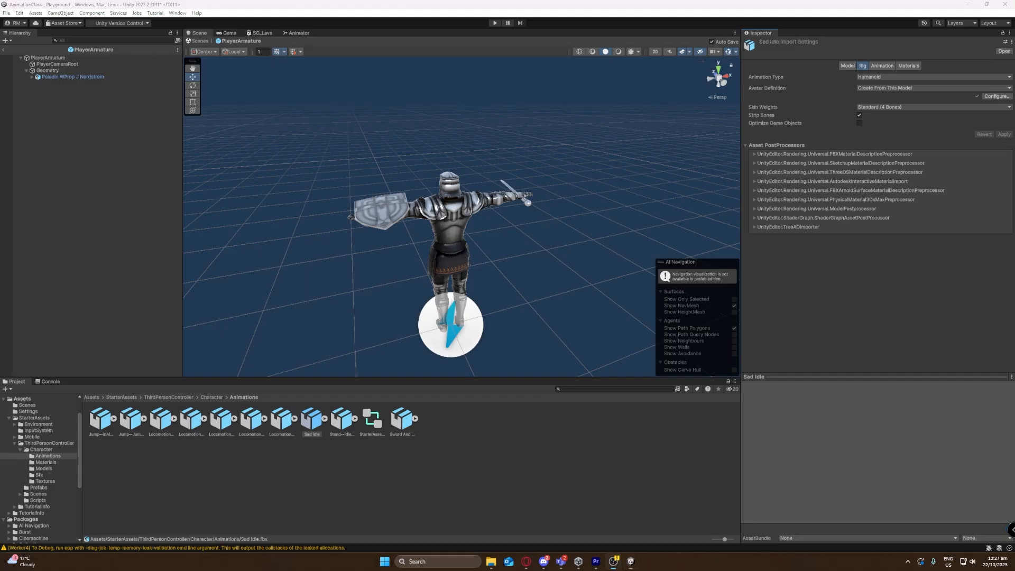
- Rename the Sad Idle file's mixamo.com animation clip to Fidget
left_click(883, 66)
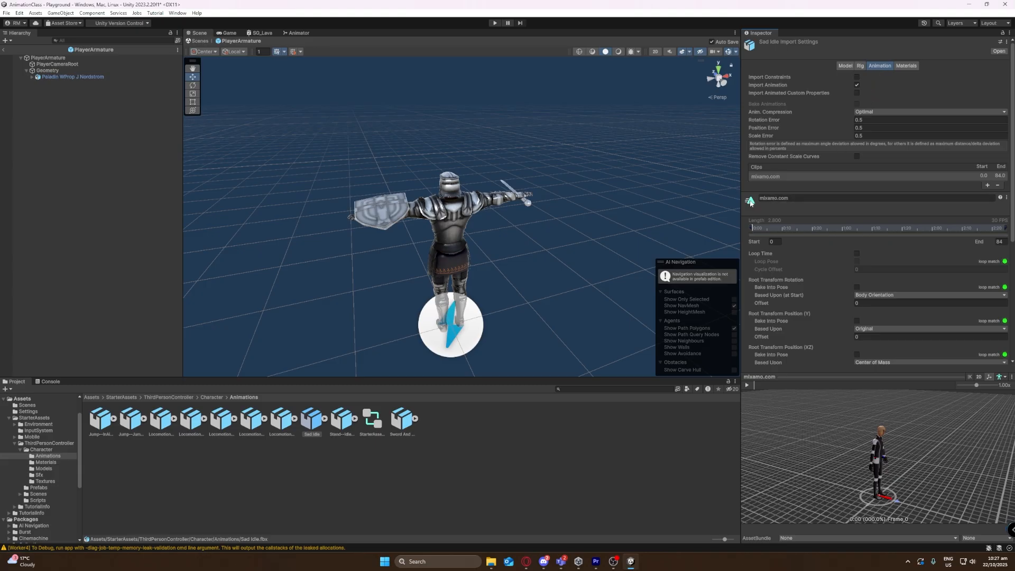
left_click(762, 198)
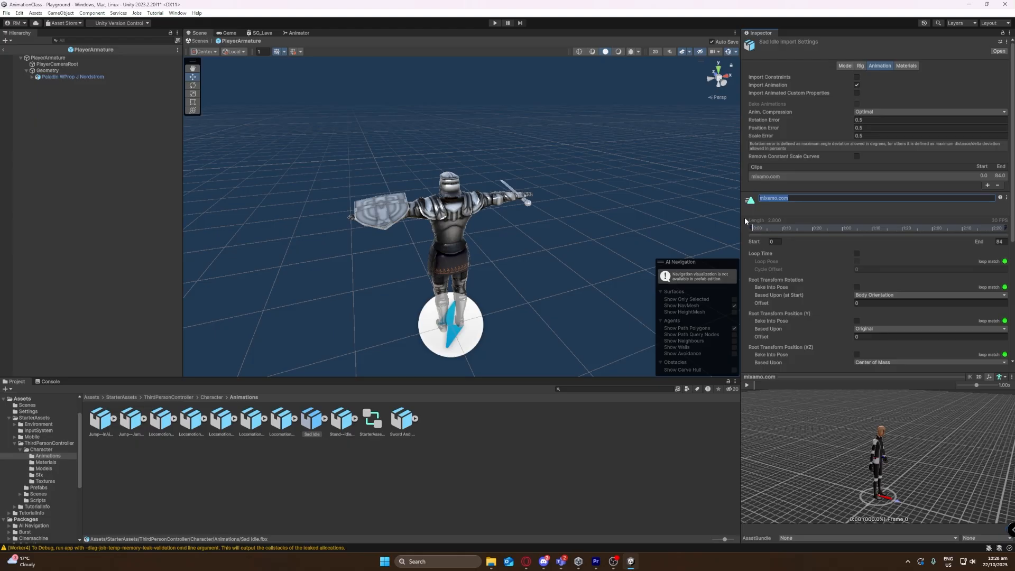
type("F")
key("Return")
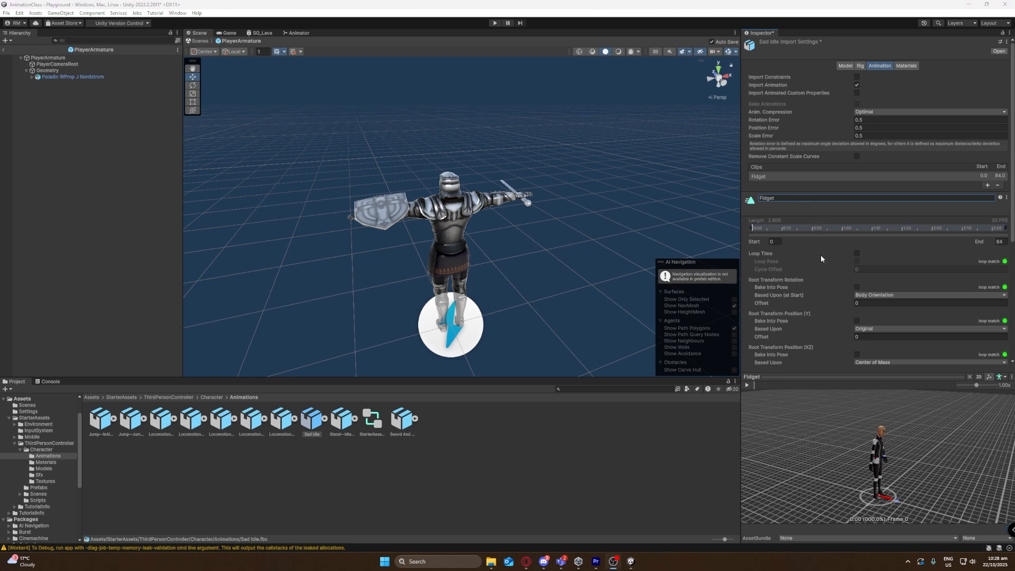
- Play the Fidget clip in the preview and compare how it looks on a different preview avatar
scroll(820, 257, "down", 2)
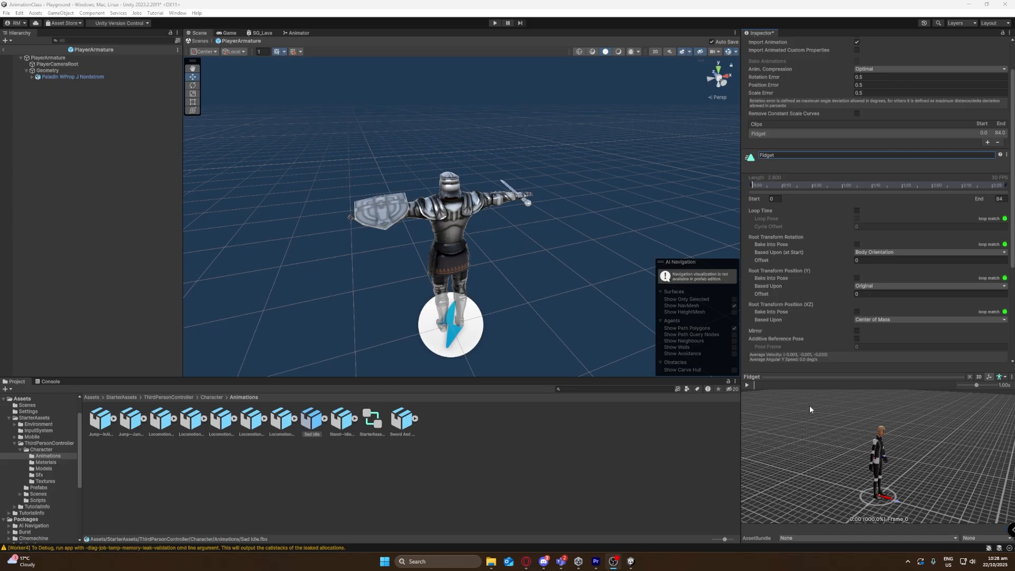
left_click(747, 386)
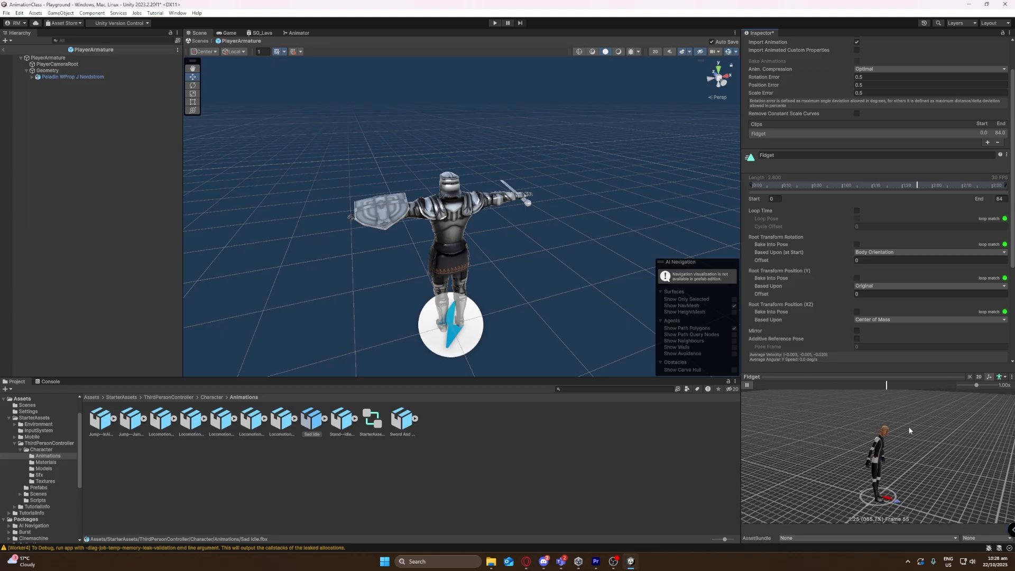
left_click_drag(813, 379, 863, 380)
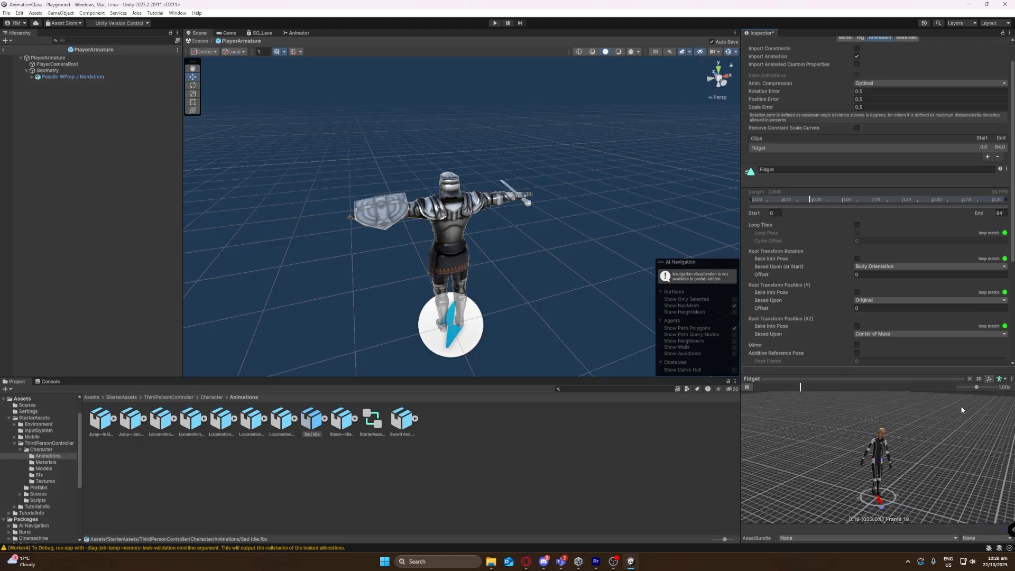
left_click(1001, 380)
left_click(987, 389)
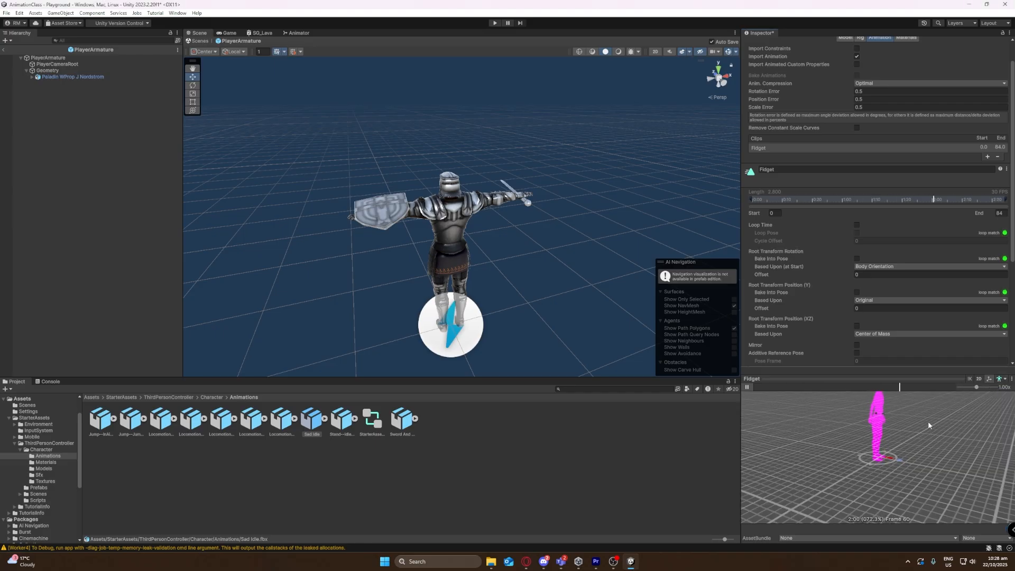
left_click(1000, 380)
left_click(984, 395)
middle_click_drag(939, 428, 943, 454)
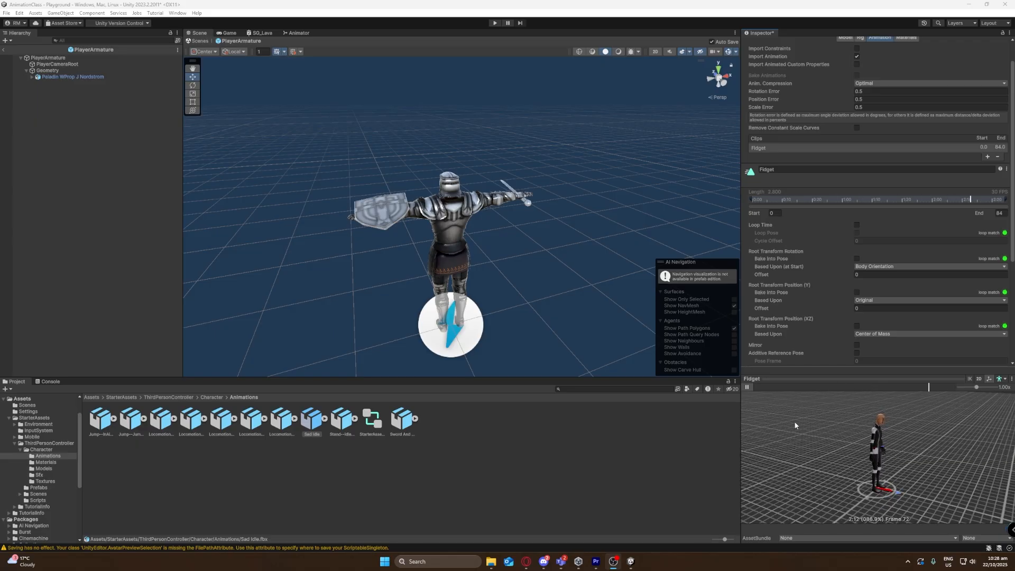
- Enable Loop Time, Loop Pose and Bake Into Pose for root rotation and XZ position on the Fidget clip, apply the settings, and check its playback
left_click(857, 225)
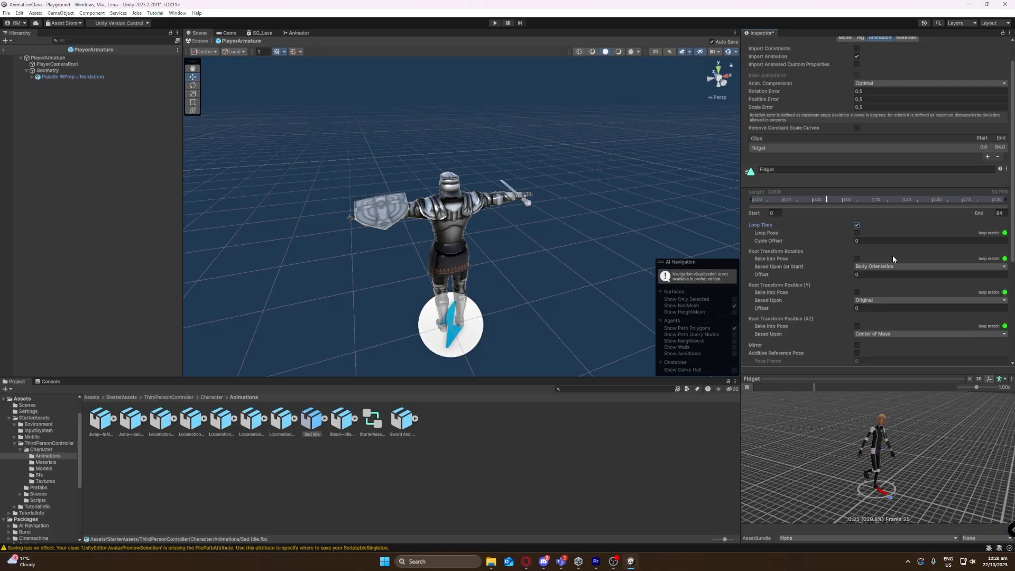
left_click(857, 233)
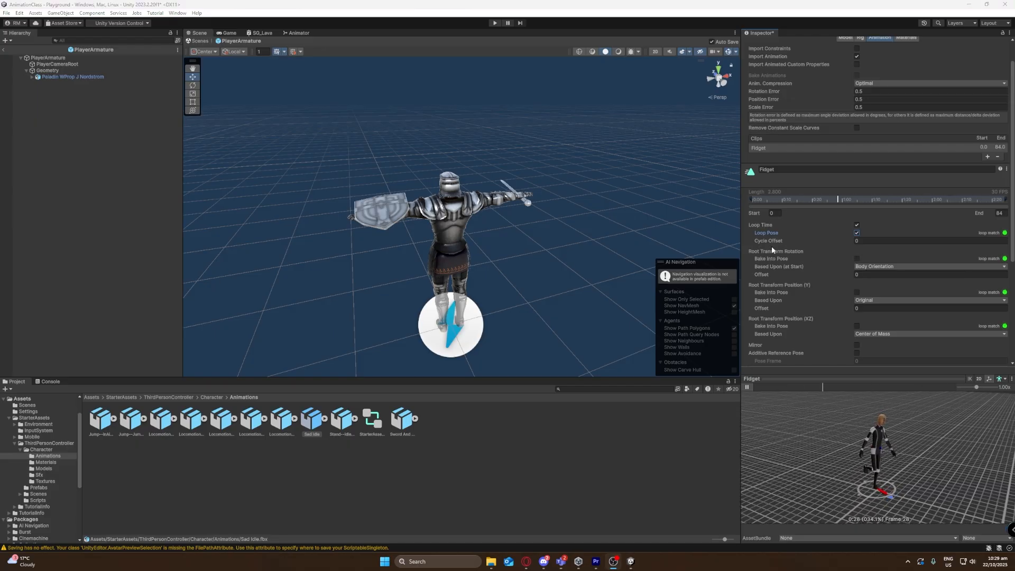
left_click(856, 259)
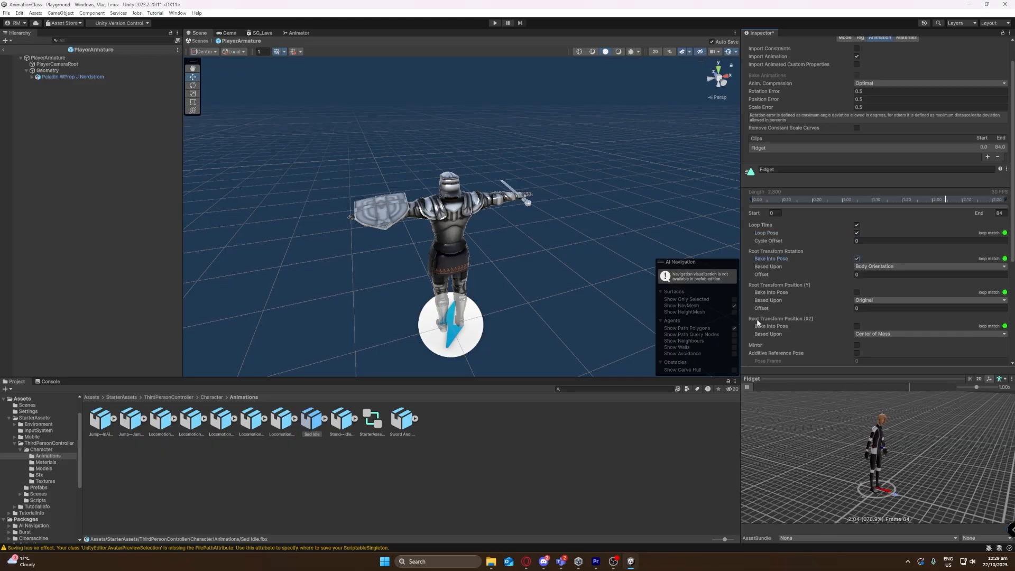
left_click(855, 326)
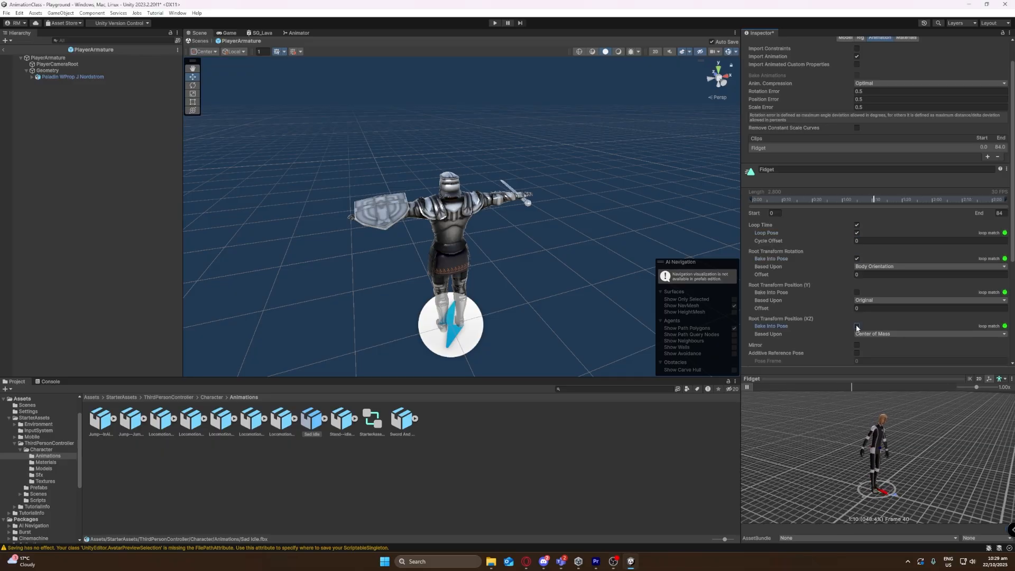
scroll(926, 311, "down", 1)
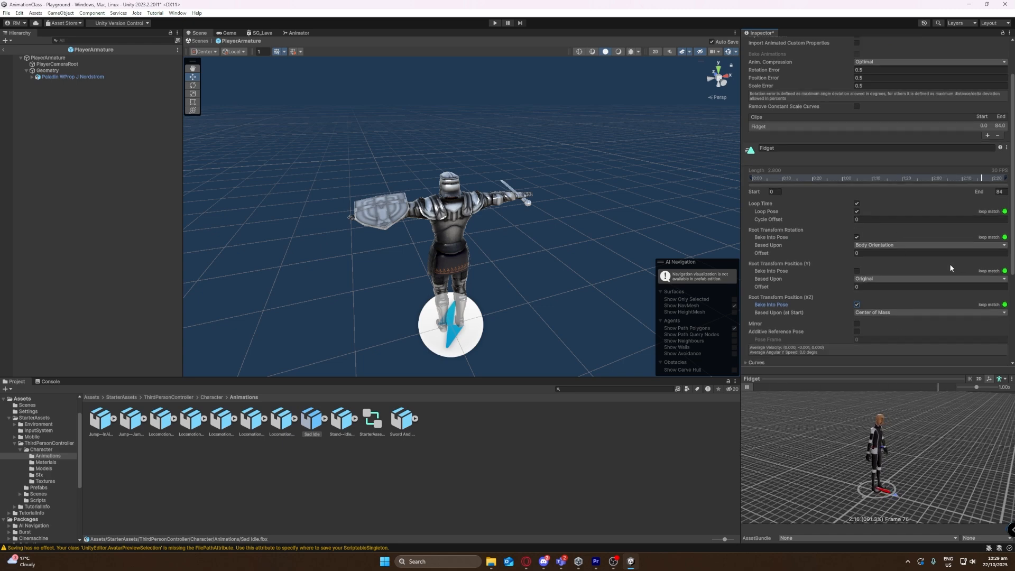
scroll(965, 270, "down", 5)
left_click(998, 295)
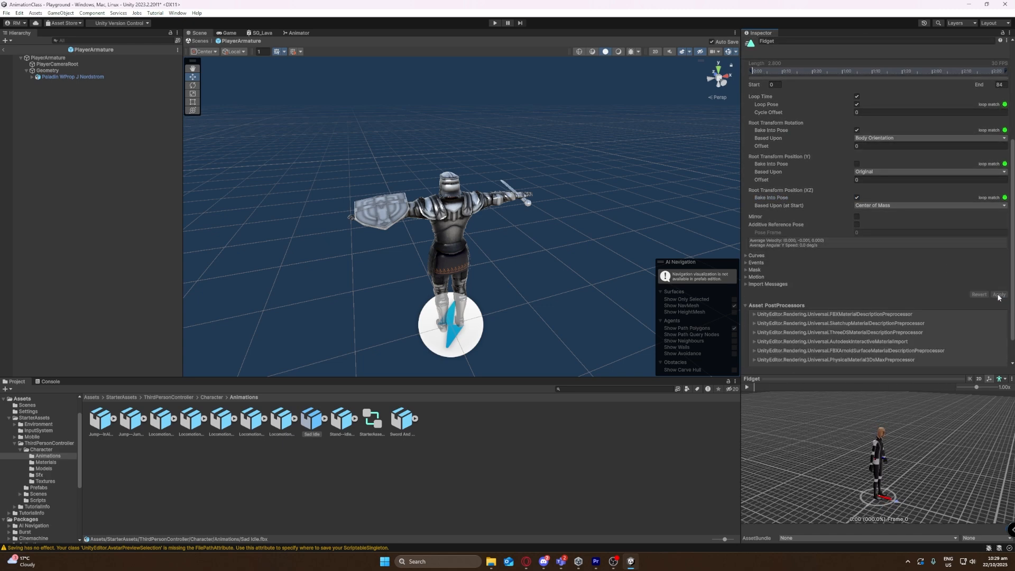
left_click(747, 387)
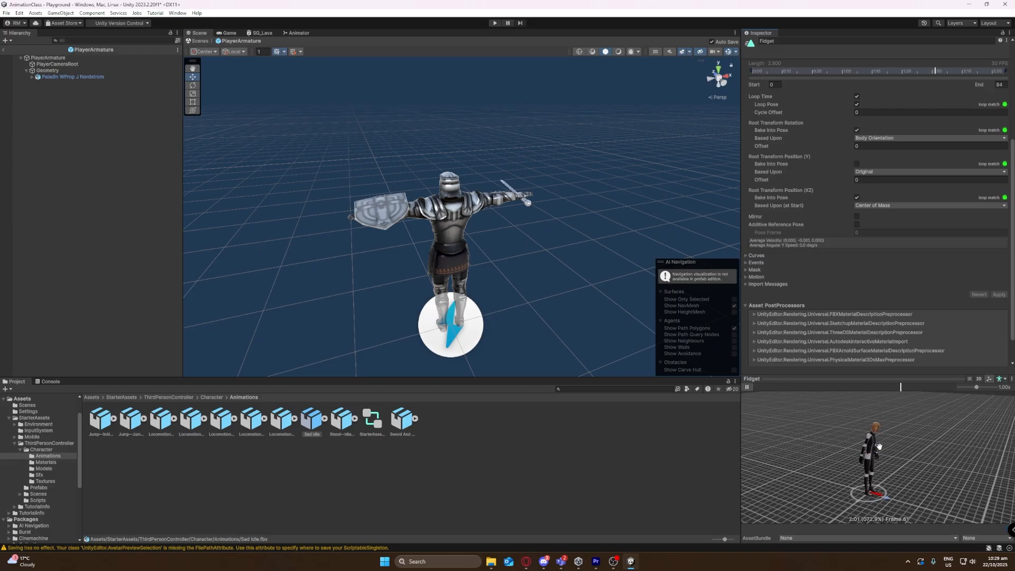
left_click(748, 387)
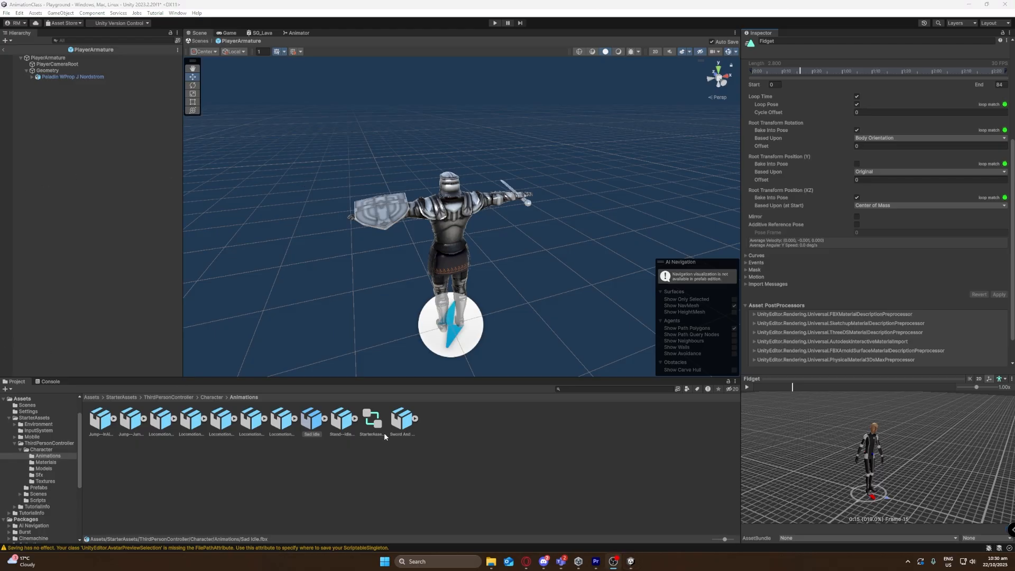
- Set the Sword And Shield Slash model's rig animation type to Humanoid and apply the change
left_click(400, 421)
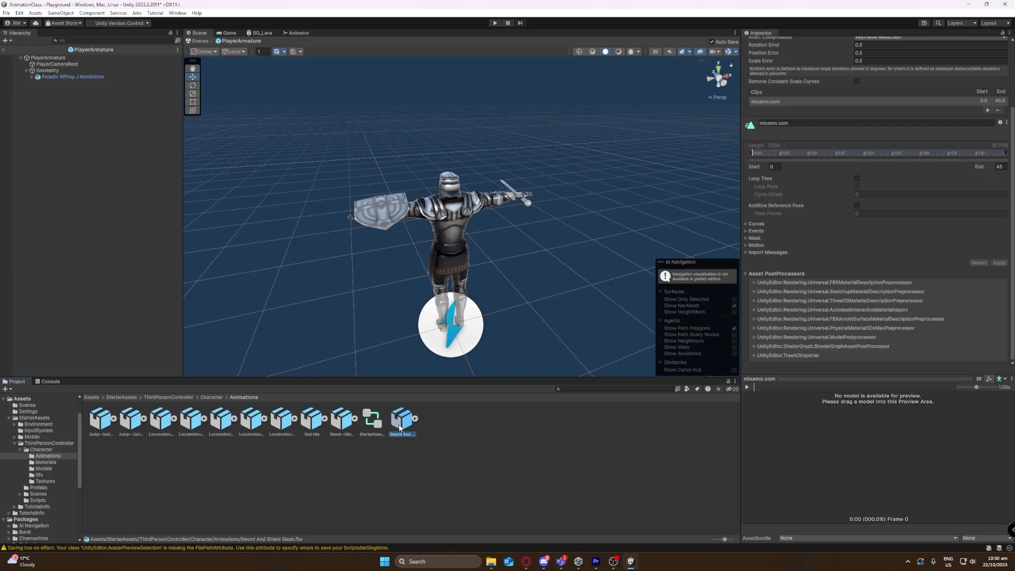
scroll(801, 140, "up", 3)
left_click(862, 66)
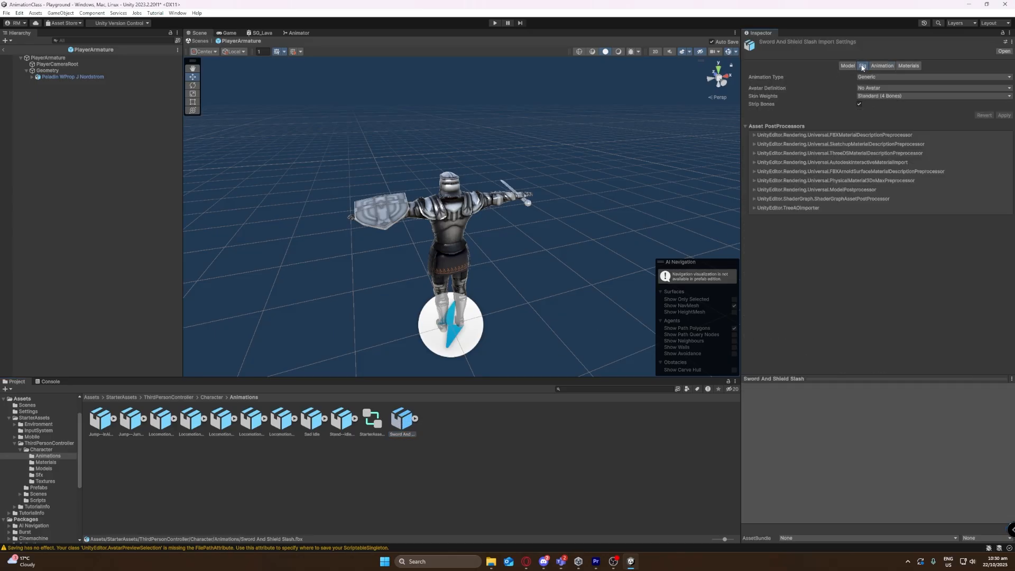
left_click(868, 77)
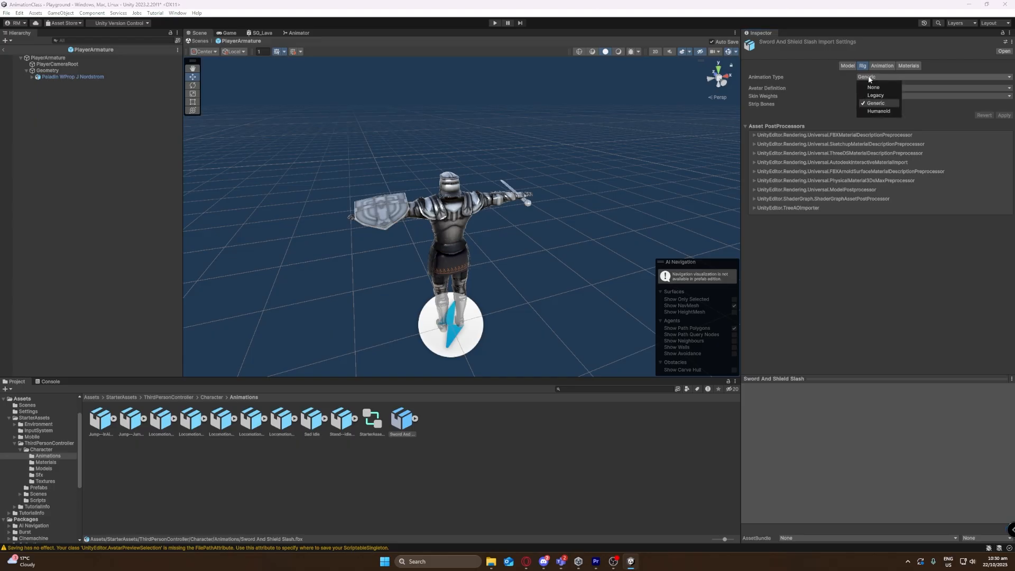
left_click(876, 111)
left_click(1002, 142)
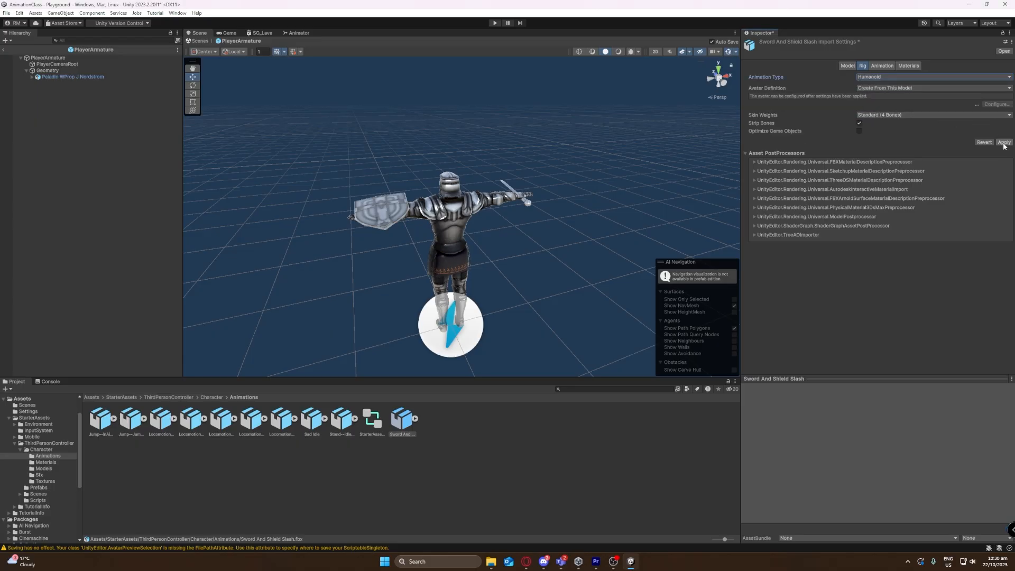
- Rename the Sword And Shield Slash file's mixamo.com animation clip to Attack
left_click(881, 66)
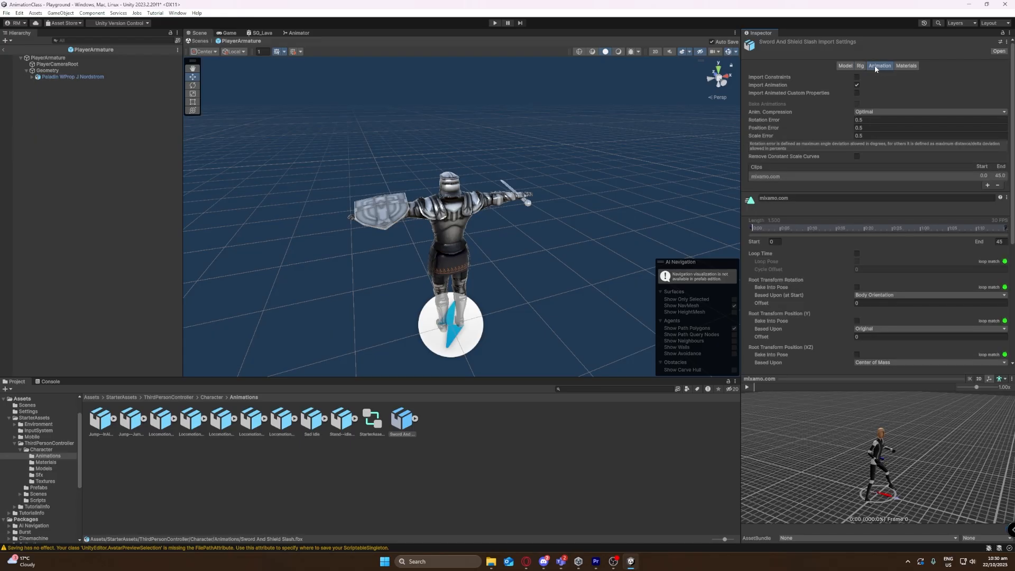
left_click(771, 199)
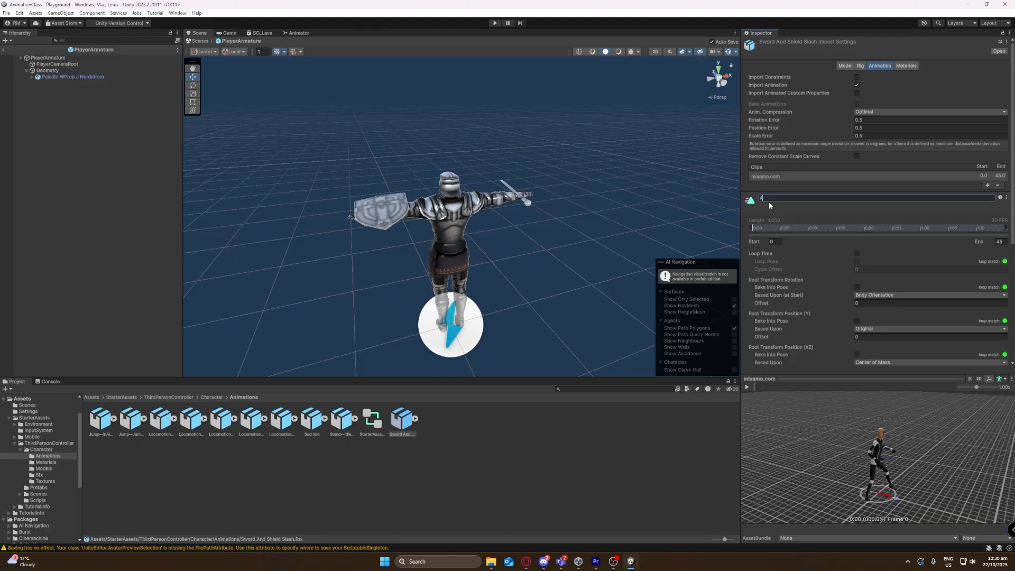
type("Attack")
key("Return")
- Preview the Attack clip, then enable Bake Into Pose for its root rotation and XZ position and apply the settings
scroll(788, 247, "down", 3)
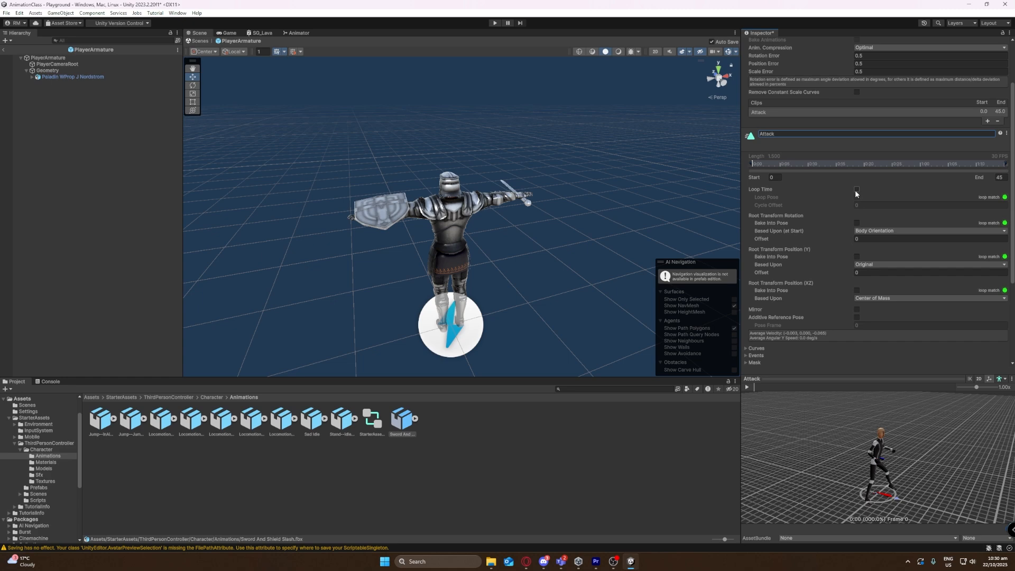
left_click(750, 388)
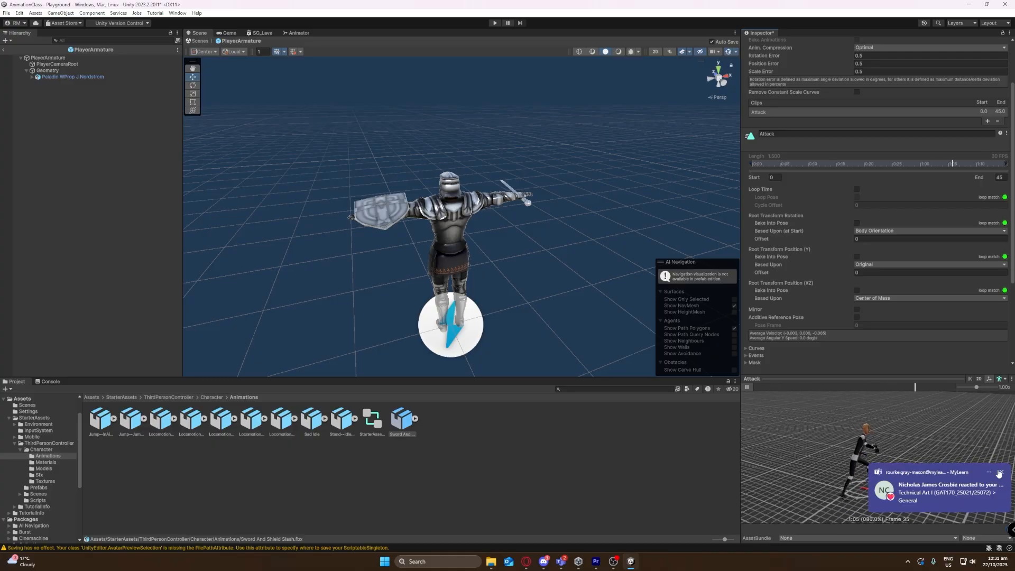
left_click(999, 471)
left_click(857, 222)
left_click(857, 290)
scroll(859, 293, "down", 3)
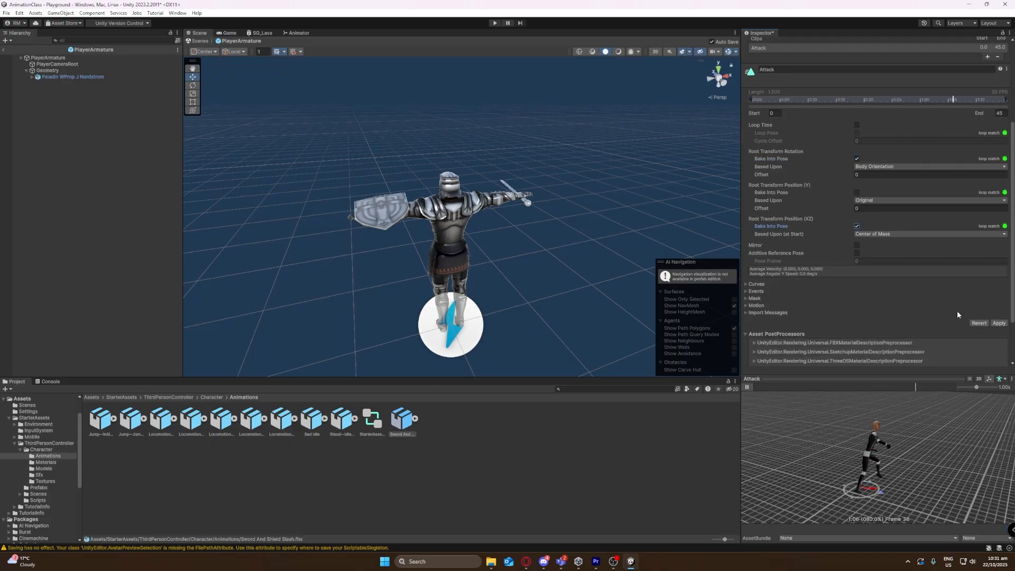
left_click(999, 323)
- Play the Attack clip in the preview to check the baked root motion, then stop playback
left_click(747, 386)
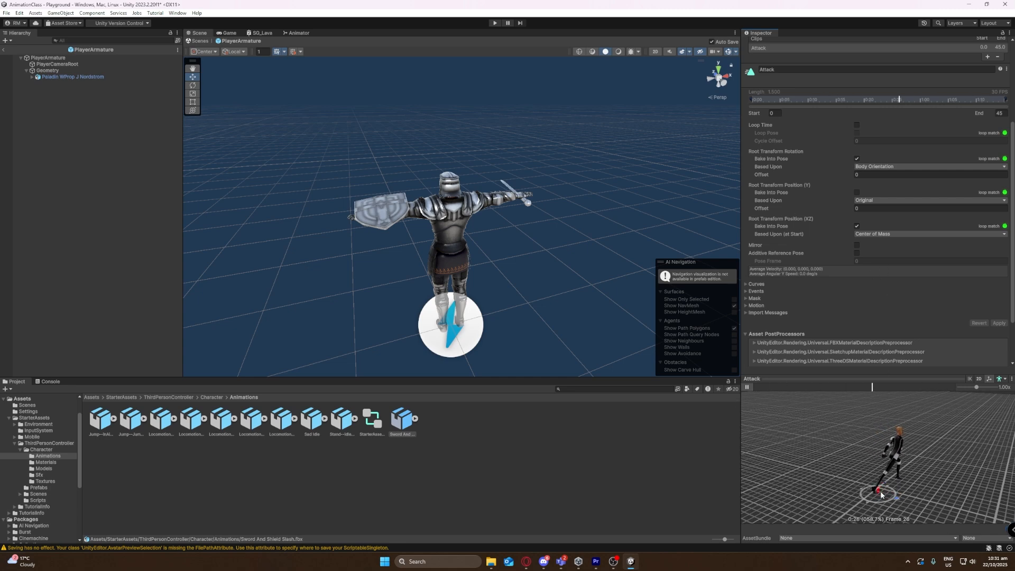
scroll(877, 287, "up", 5)
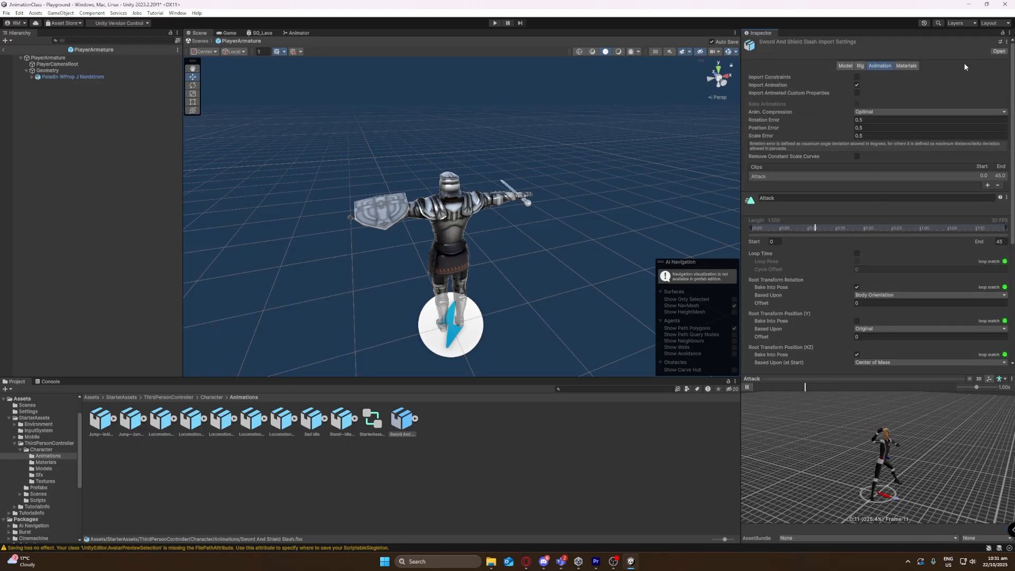
left_click(747, 387)
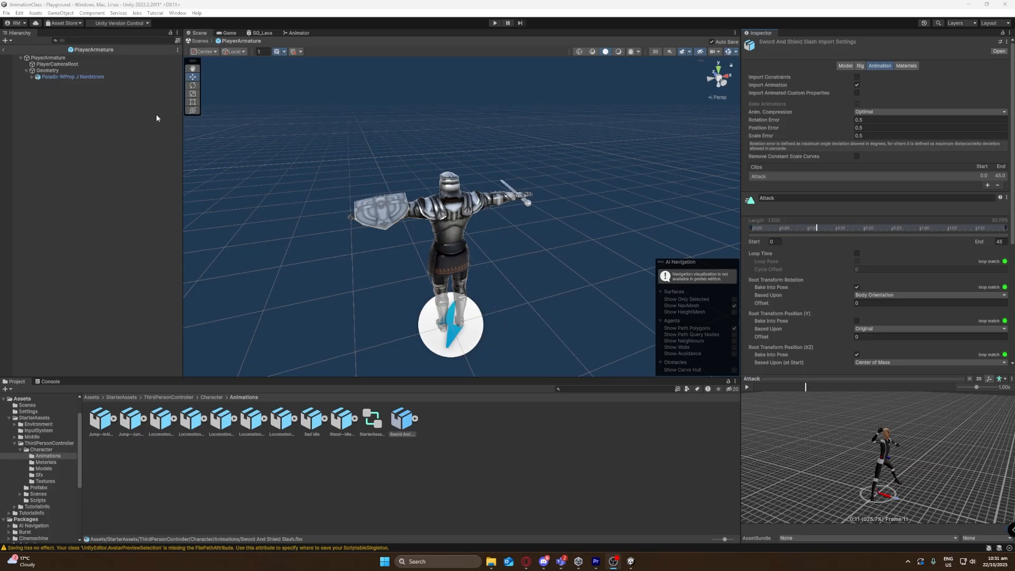
- Leave the PlayerArmature prefab for the Playground scene and open the StarterAssetsThirdPerson animator controller
left_click(4, 50)
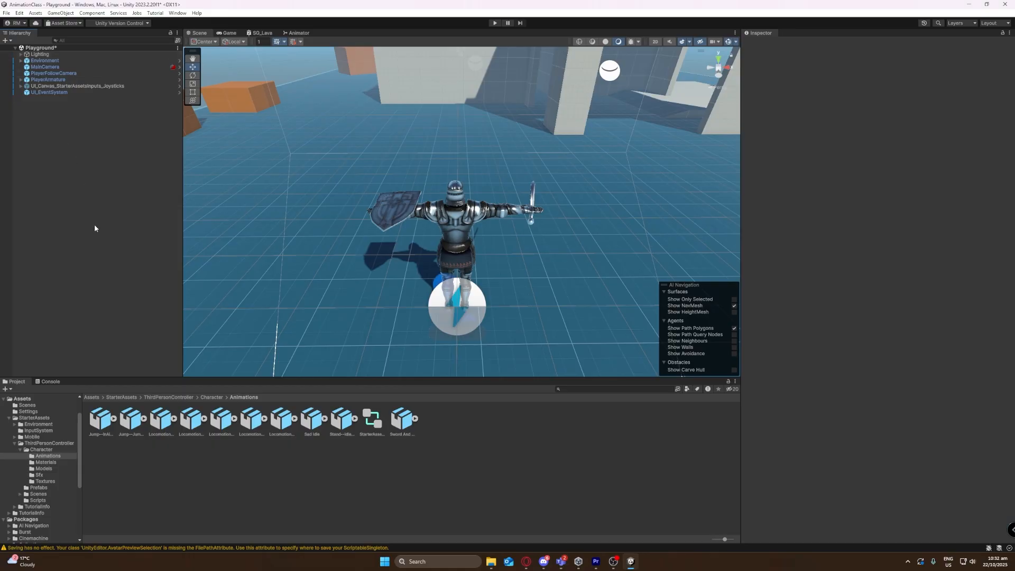
left_click(363, 423)
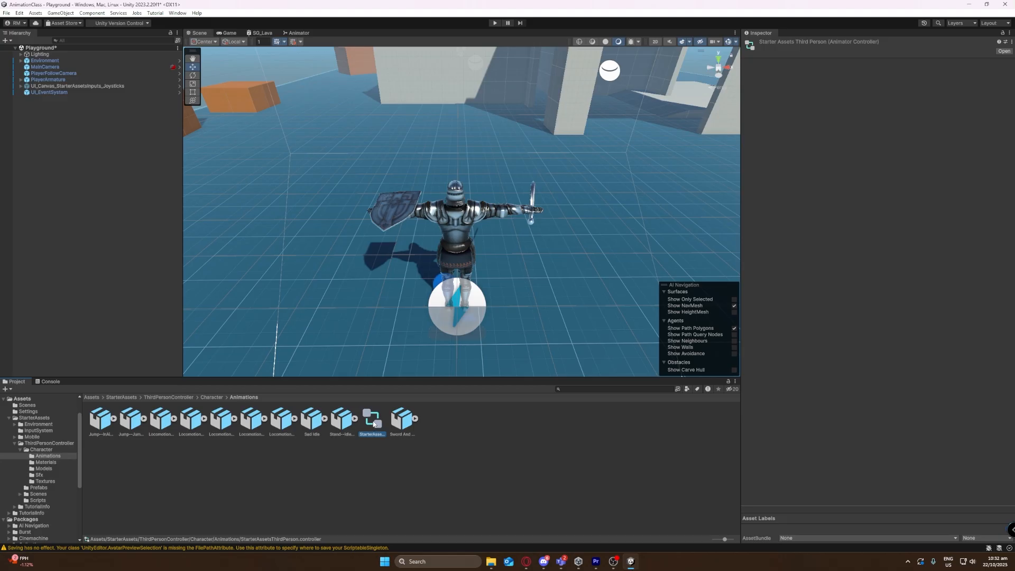
double_click(373, 421)
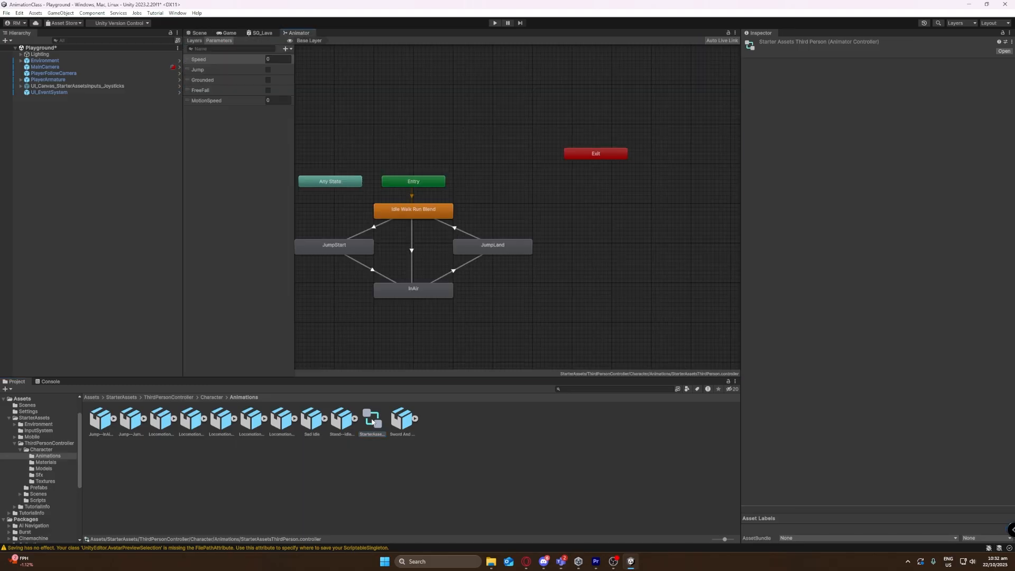
- Inspect the Base Layer's states and transitions, including Entry, Idle Walk Run Blend, JumpStart, InAir and JumpLand
middle_click_drag(348, 337, 398, 316)
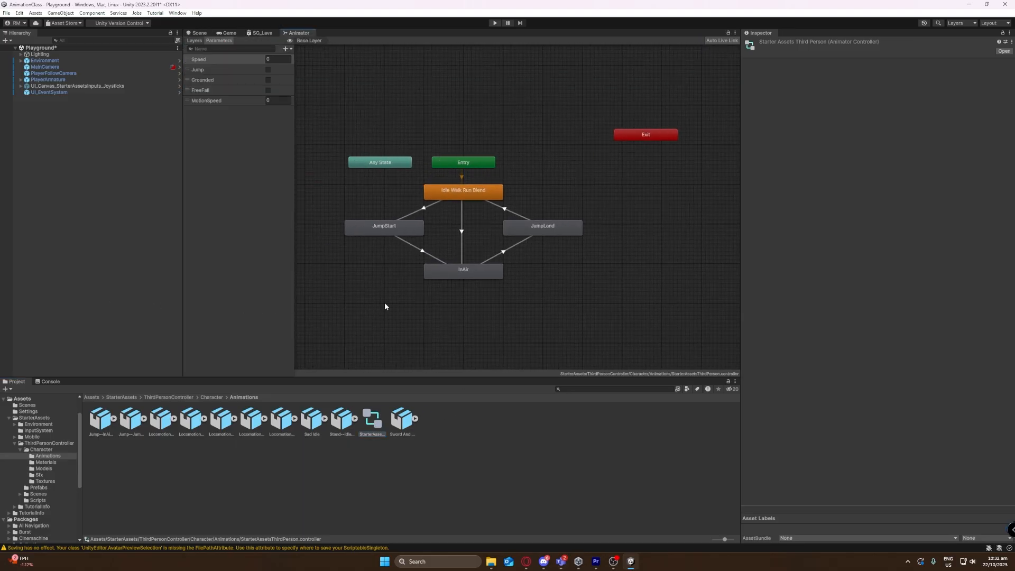
middle_click_drag(398, 302, 424, 300)
scroll(424, 301, "up", 2)
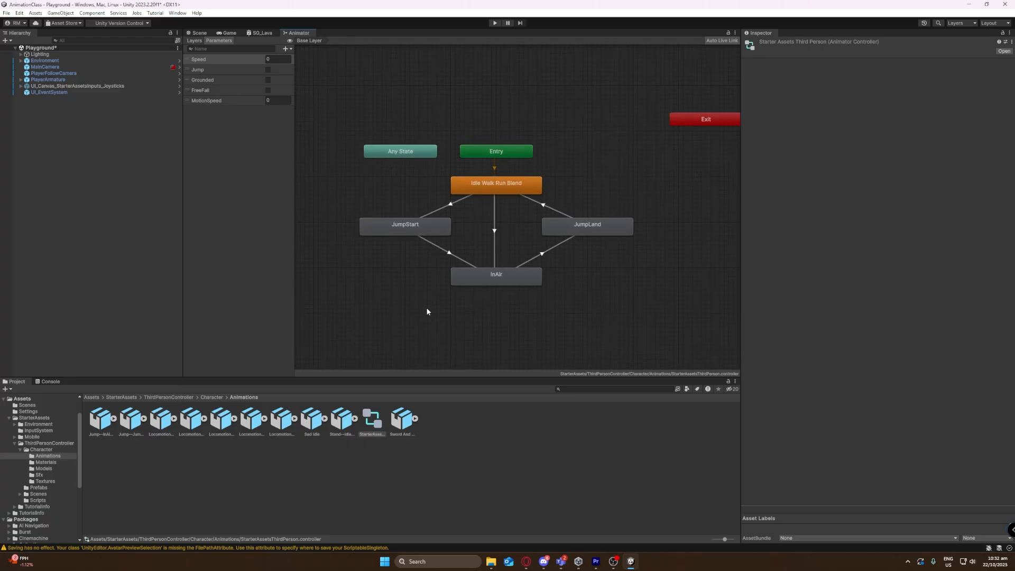
left_click(499, 186)
left_click(407, 233)
left_click(491, 281)
left_click(569, 237)
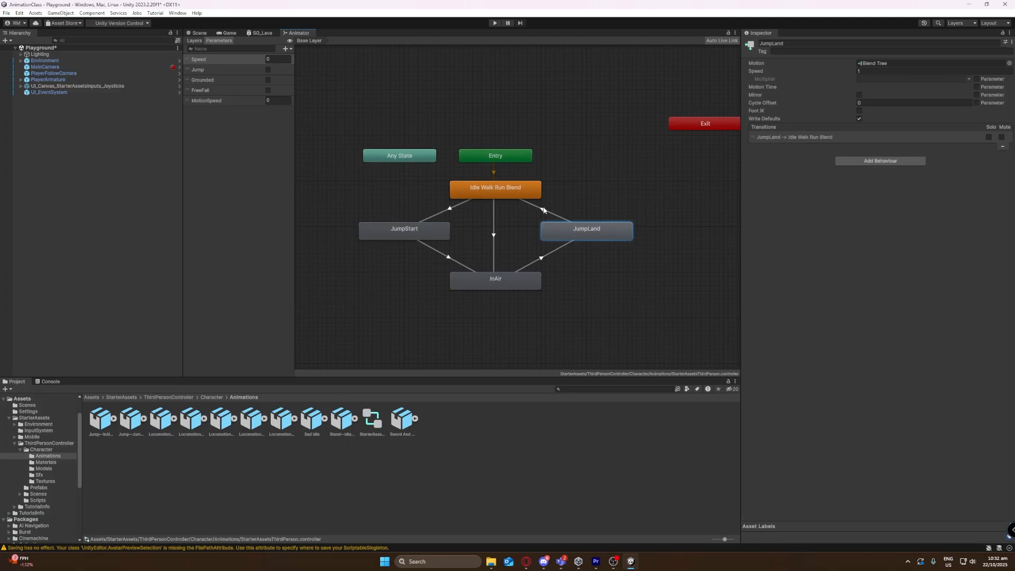
left_click(543, 210)
left_click(445, 210)
left_click(450, 259)
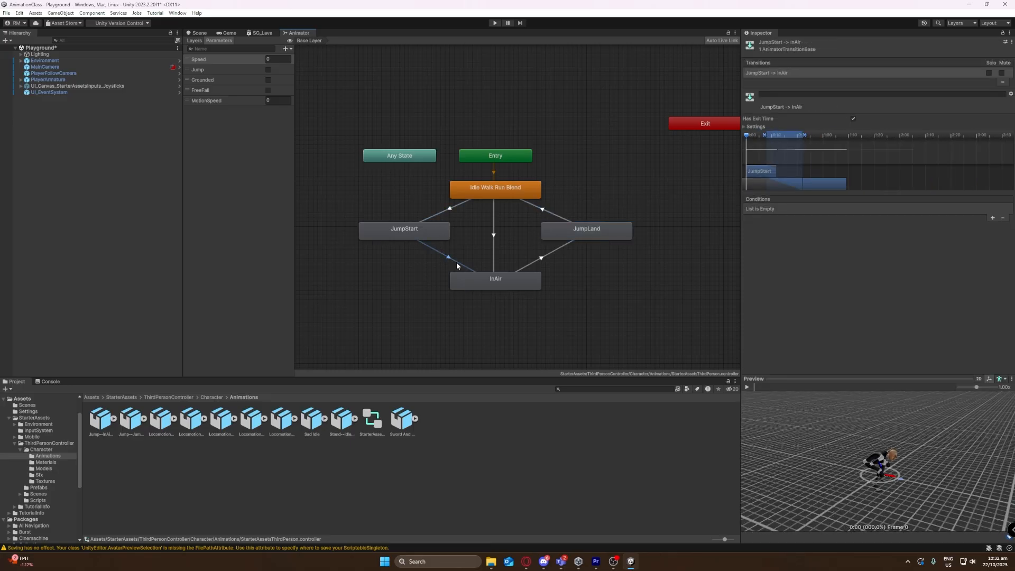
left_click(534, 262)
left_click(594, 320)
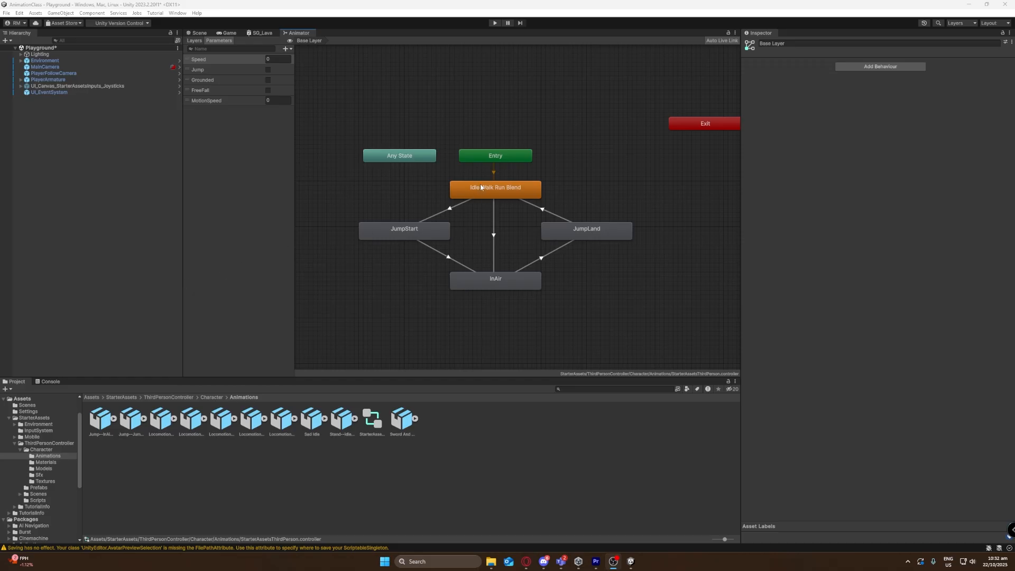
left_click(496, 160)
left_click(492, 190)
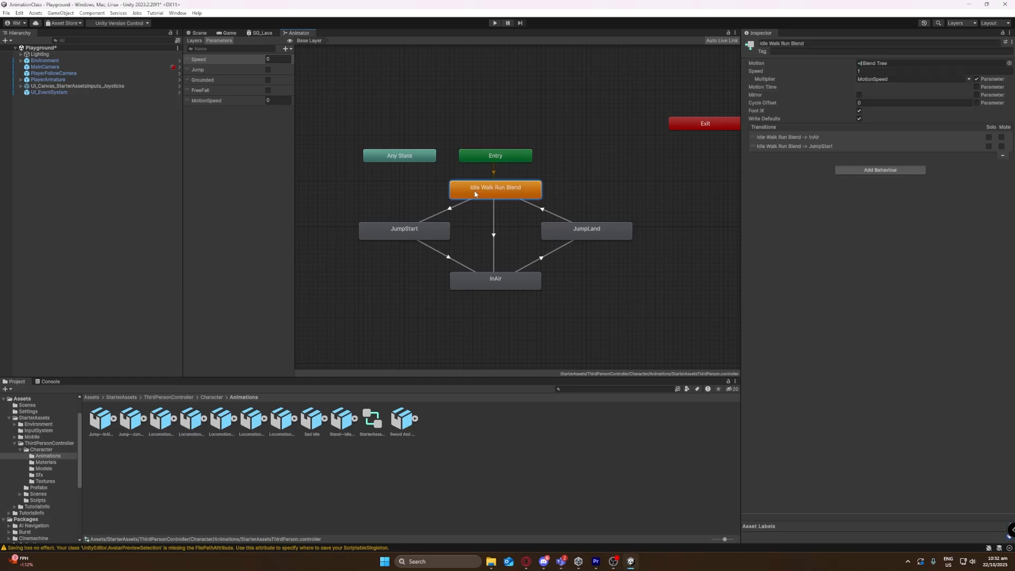
left_click(562, 188)
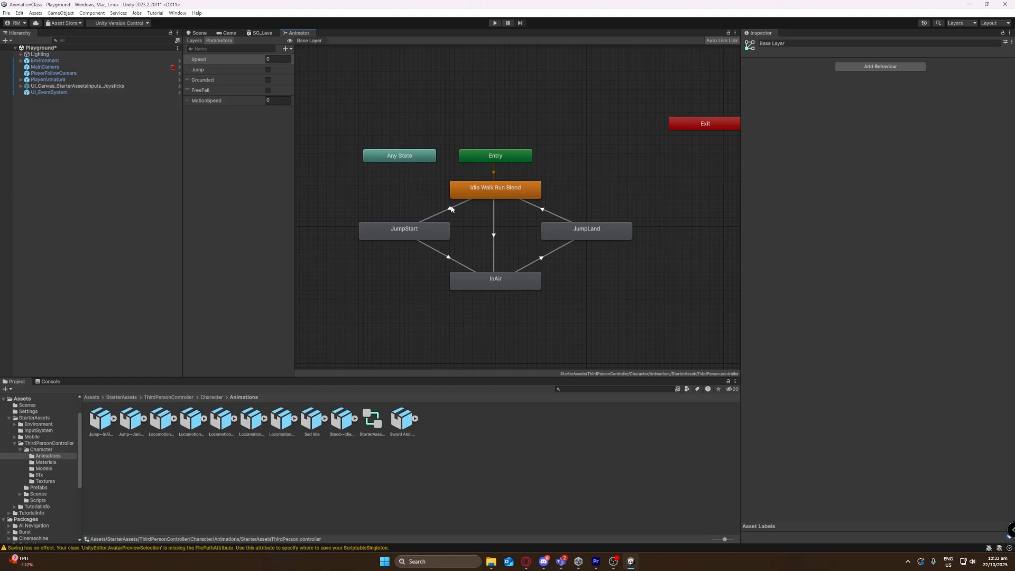
- Examine the conditions and exit time on the transitions linking Idle Walk Run Blend, JumpStart, InAir and JumpLand
left_click(496, 191)
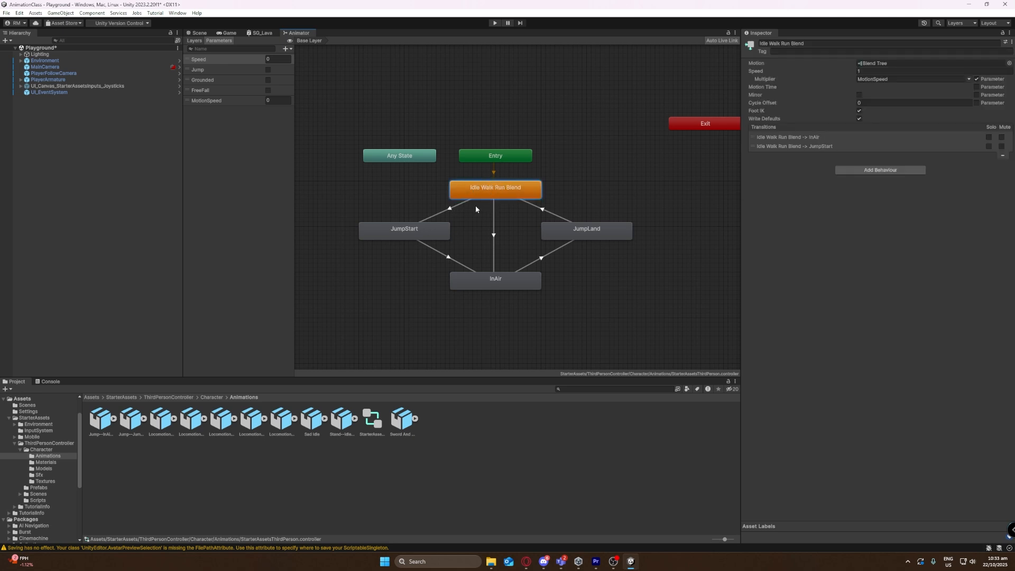
left_click(493, 234)
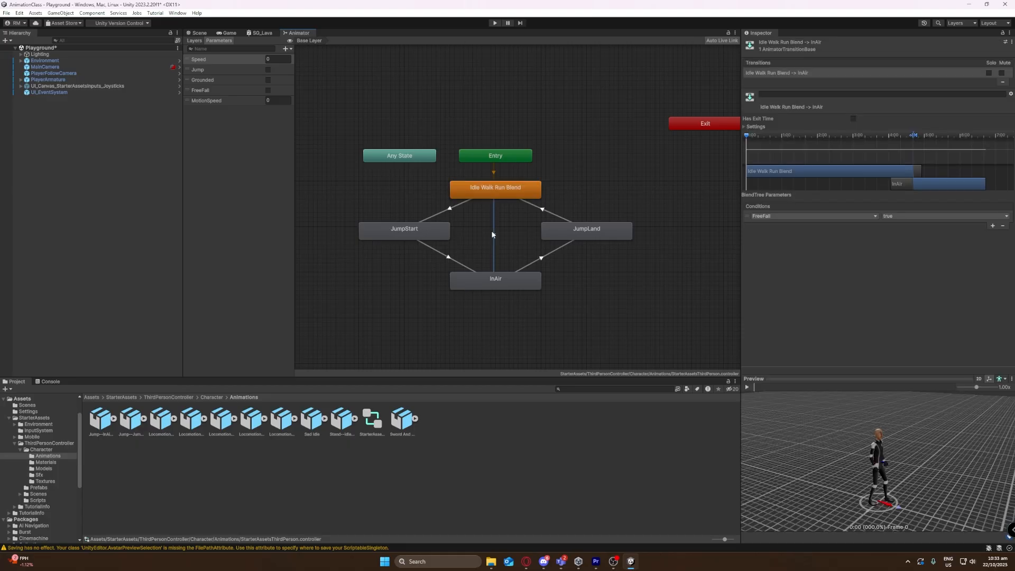
left_click(450, 208)
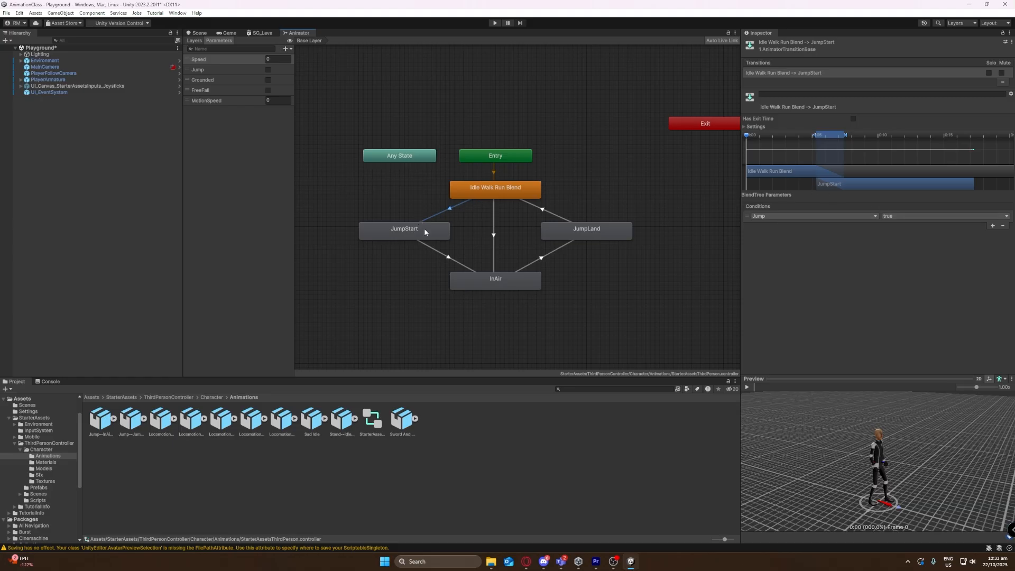
left_click(437, 250)
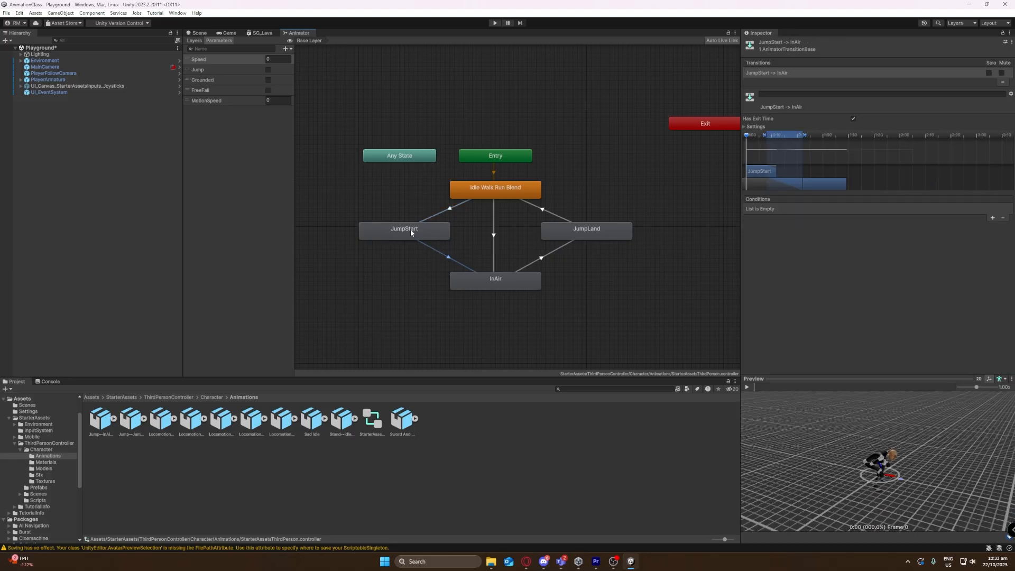
left_click(493, 281)
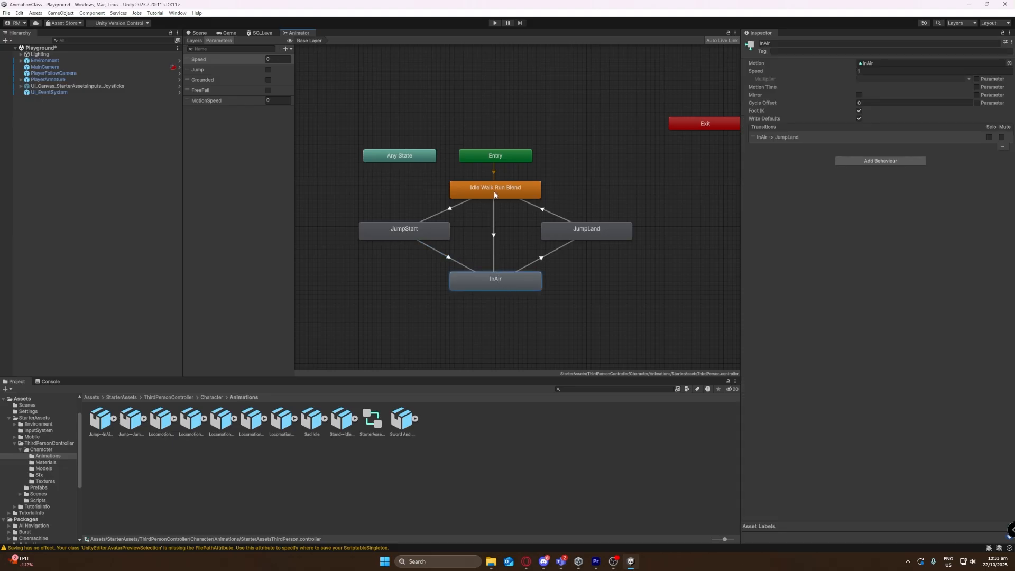
left_click(493, 225)
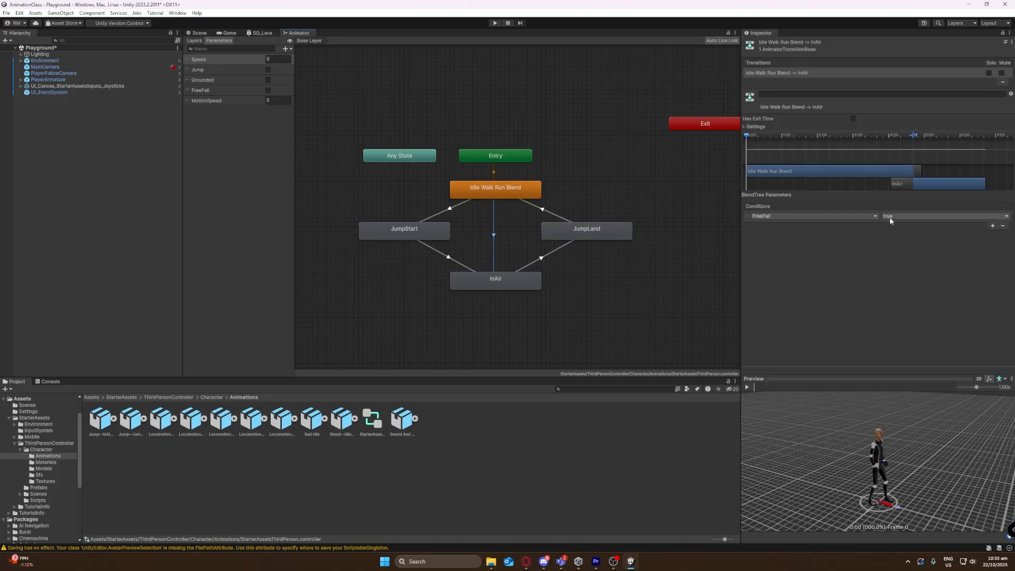
left_click(490, 280)
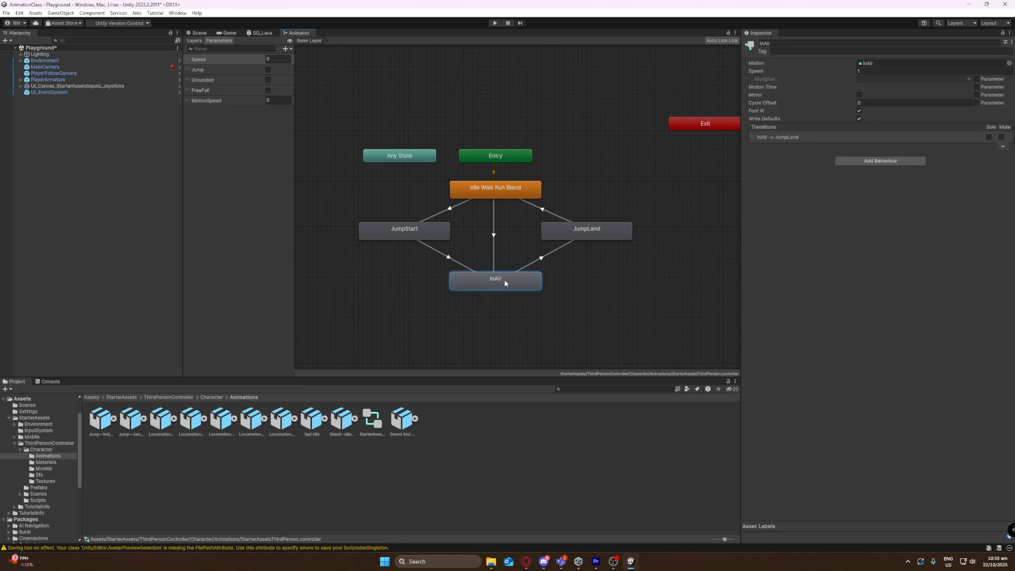
left_click(540, 260)
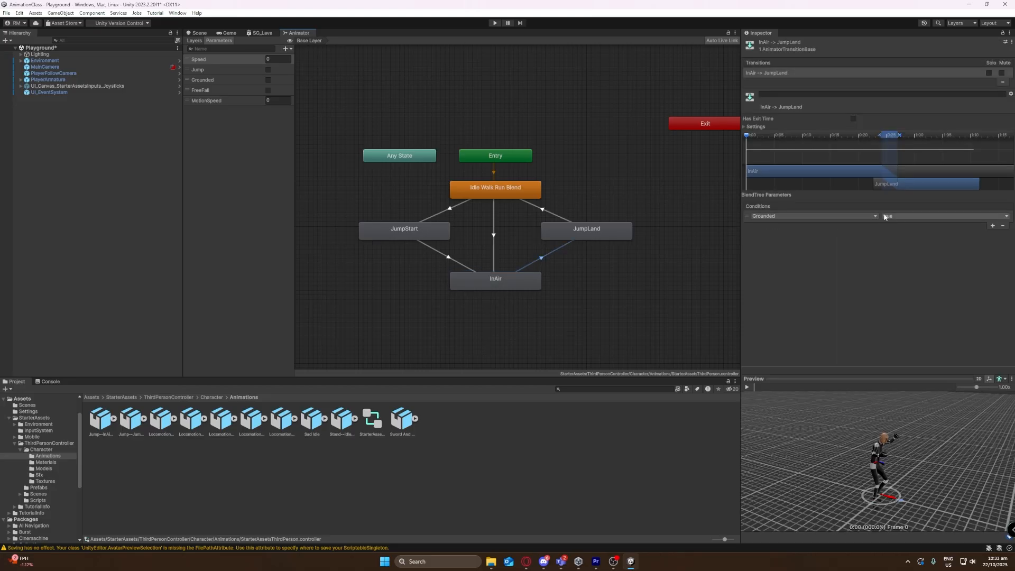
left_click(576, 232)
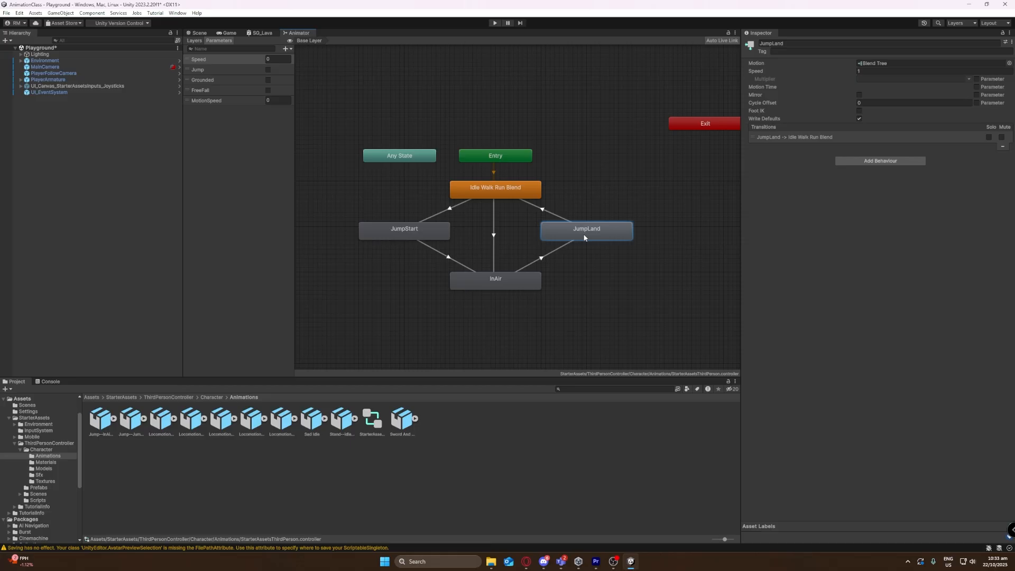
left_click(502, 194)
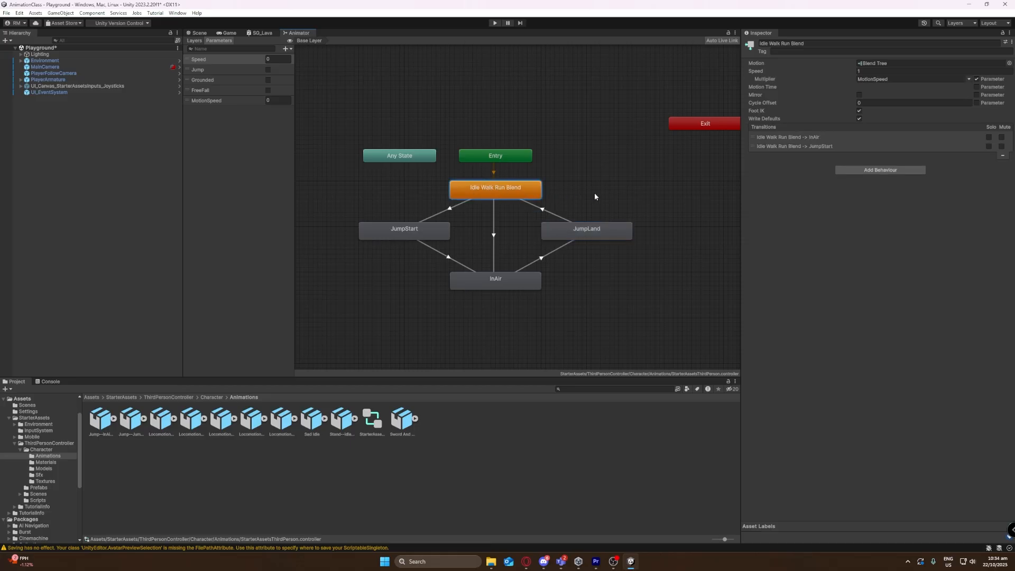
left_click(446, 213)
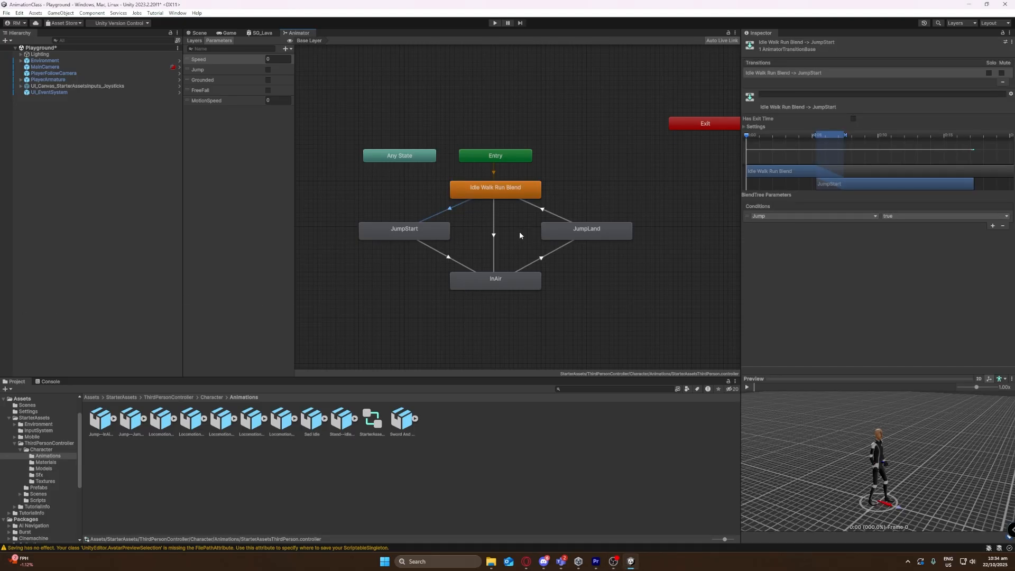
left_click(495, 239)
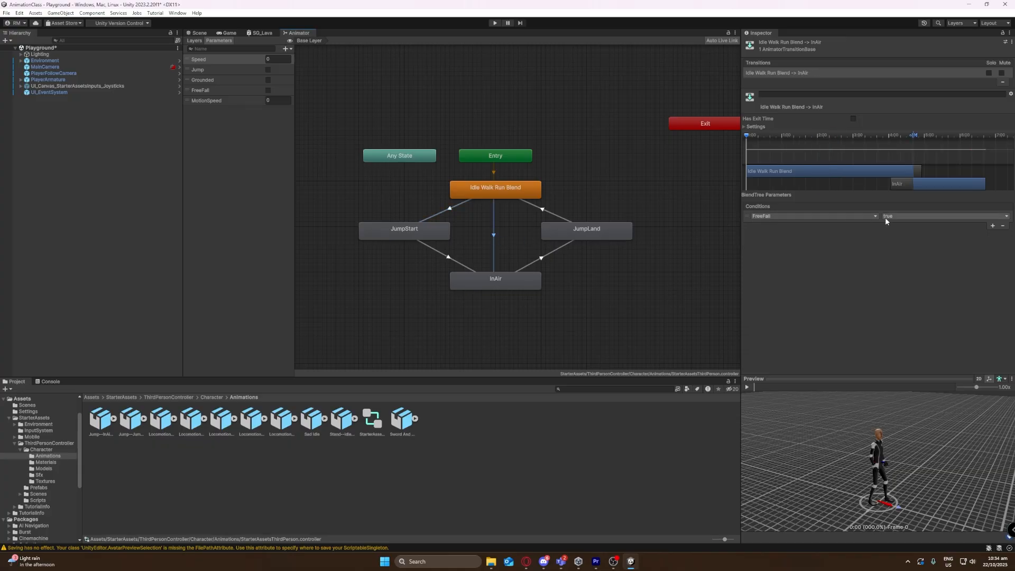
left_click(567, 245)
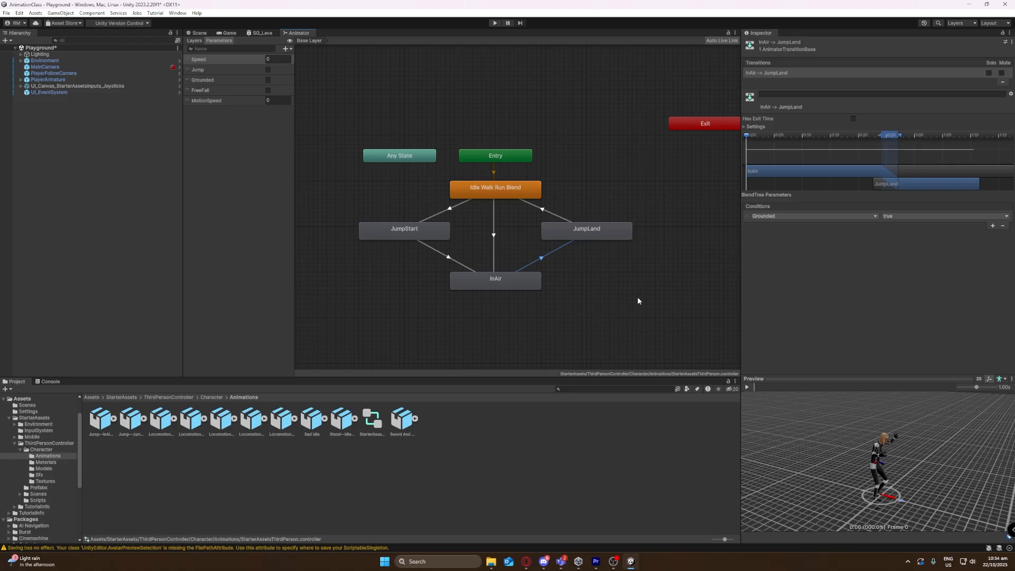
- Create an empty state in the Base Layer beside Idle Walk Run Blend and name it Fidget
left_click(623, 302)
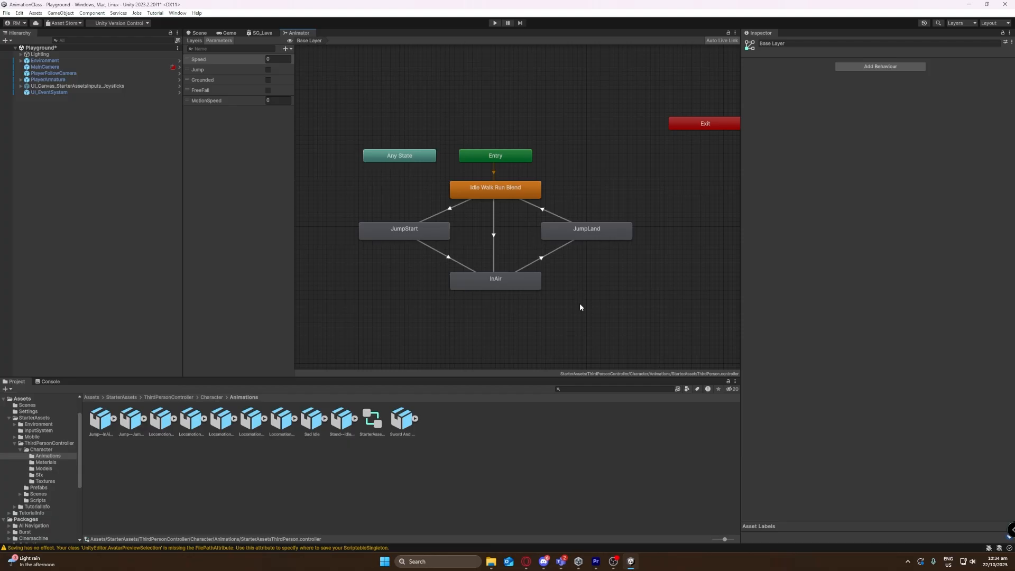
middle_click_drag(565, 287, 585, 295)
right_click(380, 206)
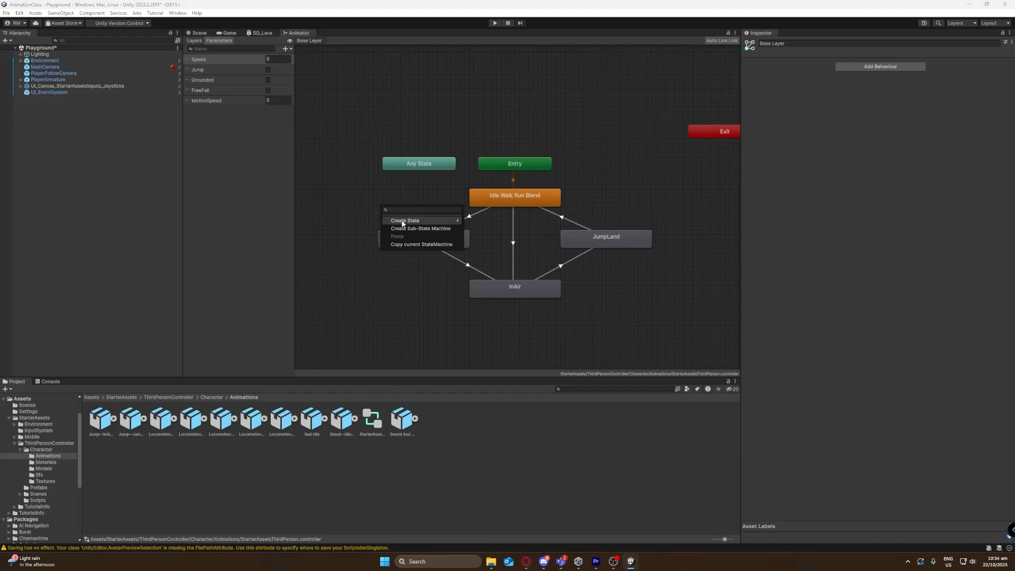
mouse_move(402, 223)
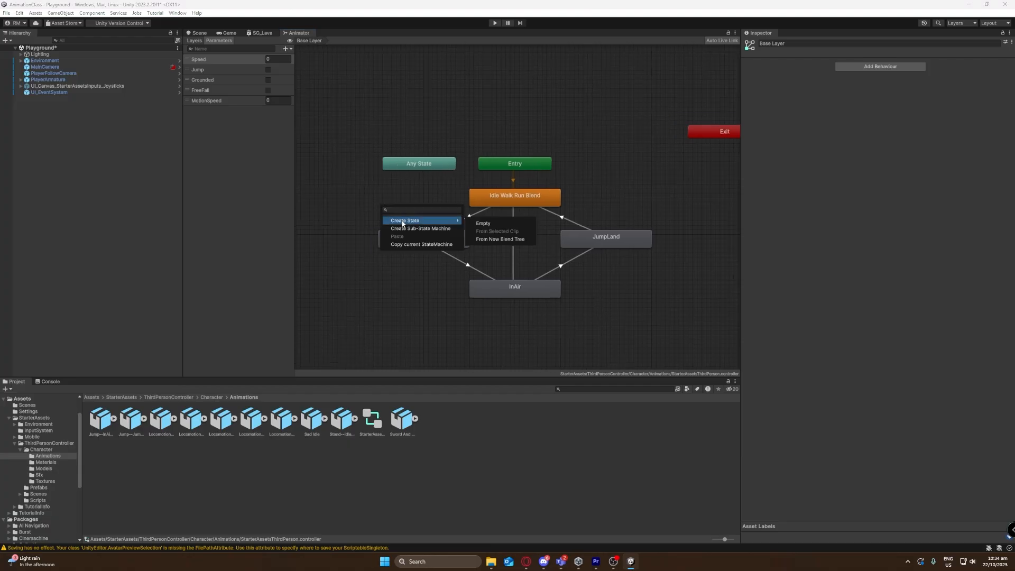
left_click(486, 223)
left_click_drag(441, 214, 408, 209)
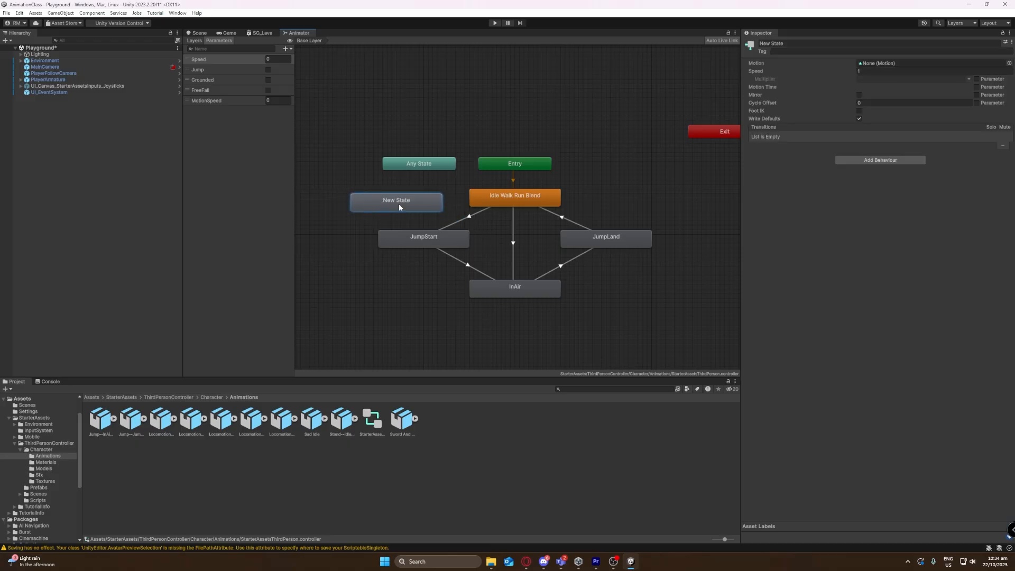
left_click(779, 43)
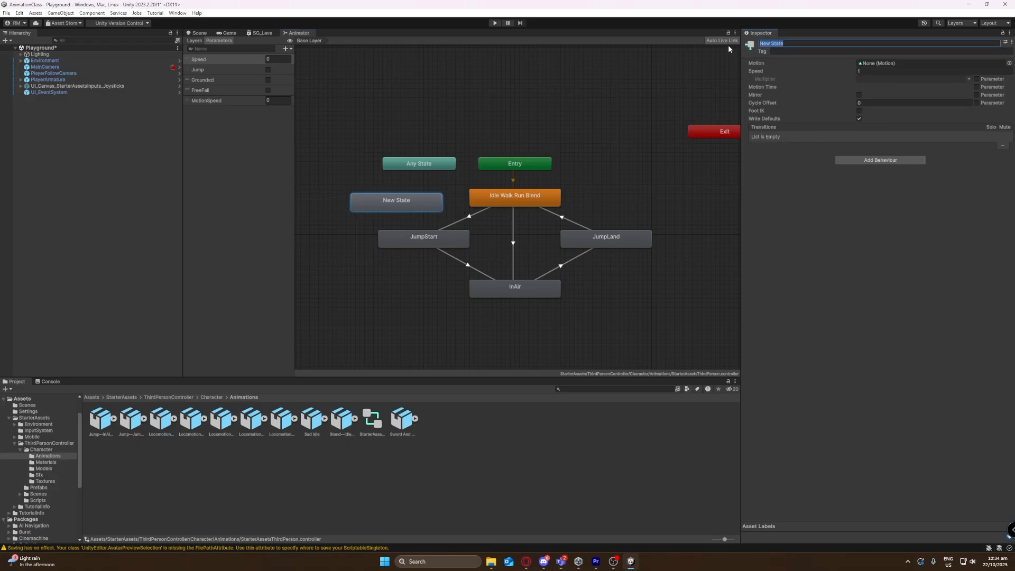
type("Fidget")
key("Return")
- Assign the Fidget clip from the Sad Idle model as the Fidget state's motion and align the state with Idle Walk Run Blend
left_click(324, 419)
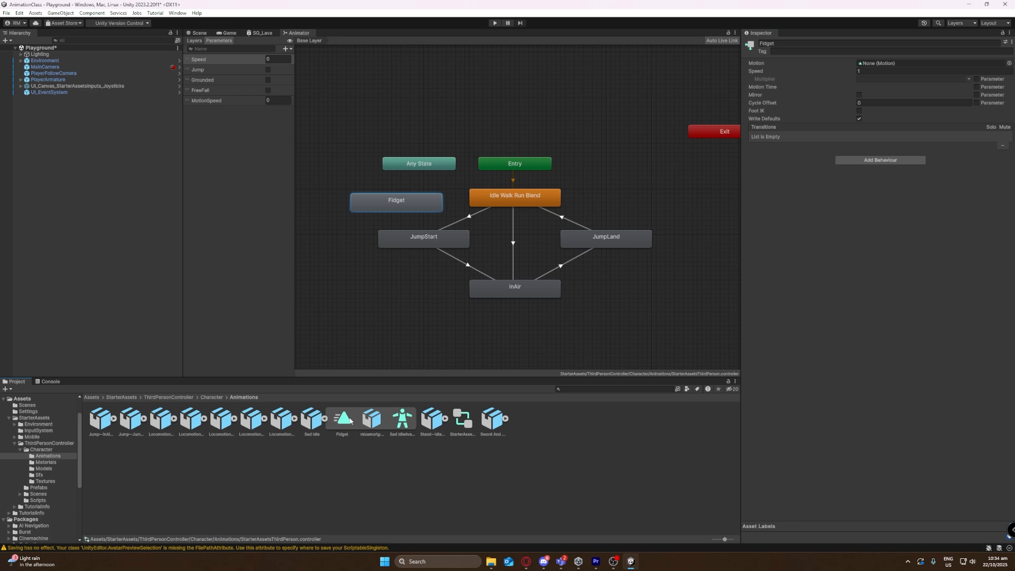
left_click_drag(347, 421, 875, 65)
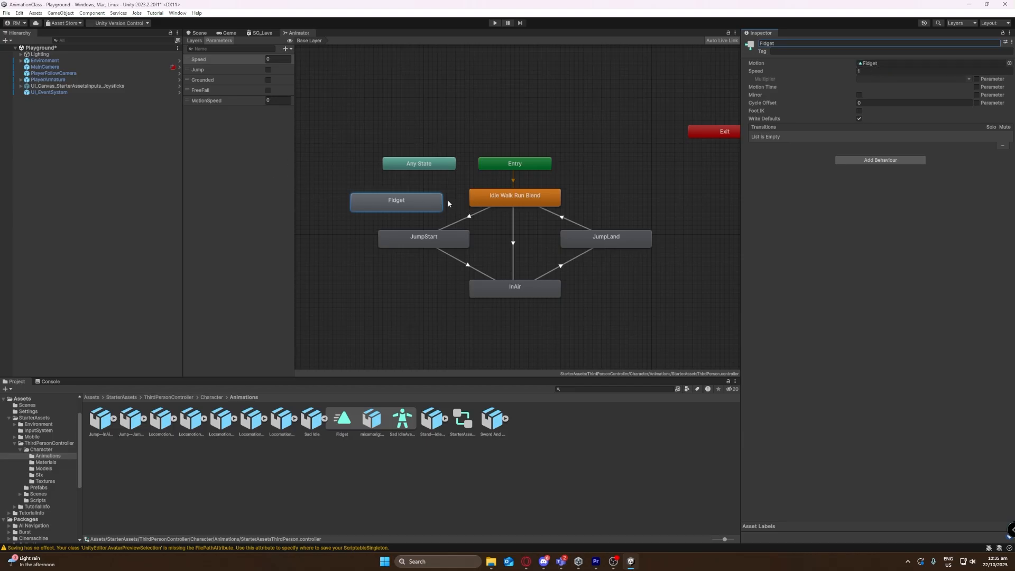
left_click_drag(415, 205, 418, 195)
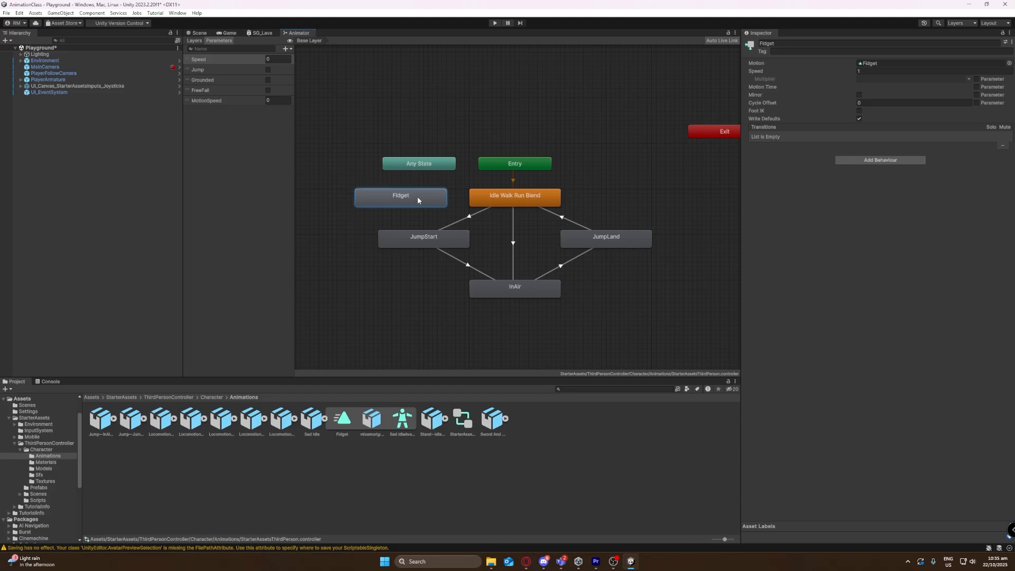
- Make transitions in both directions between the Fidget and Idle Walk Run Blend states
left_click(435, 188)
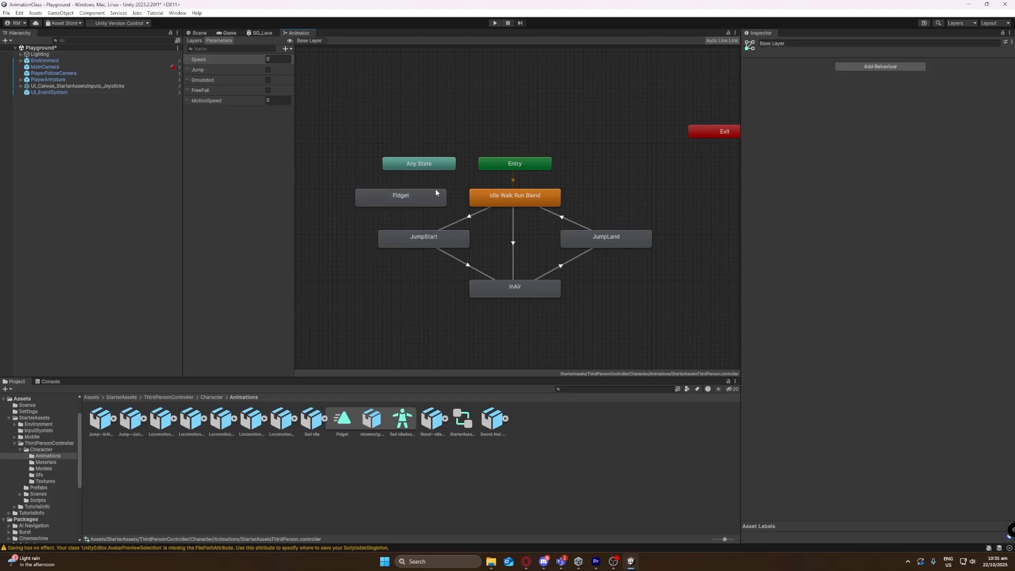
right_click(398, 199)
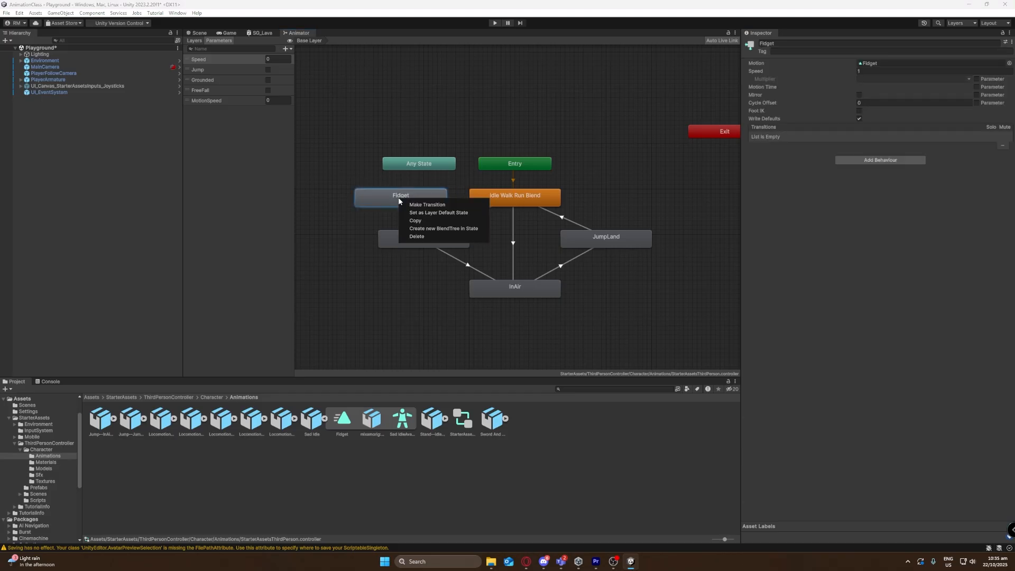
left_click(428, 205)
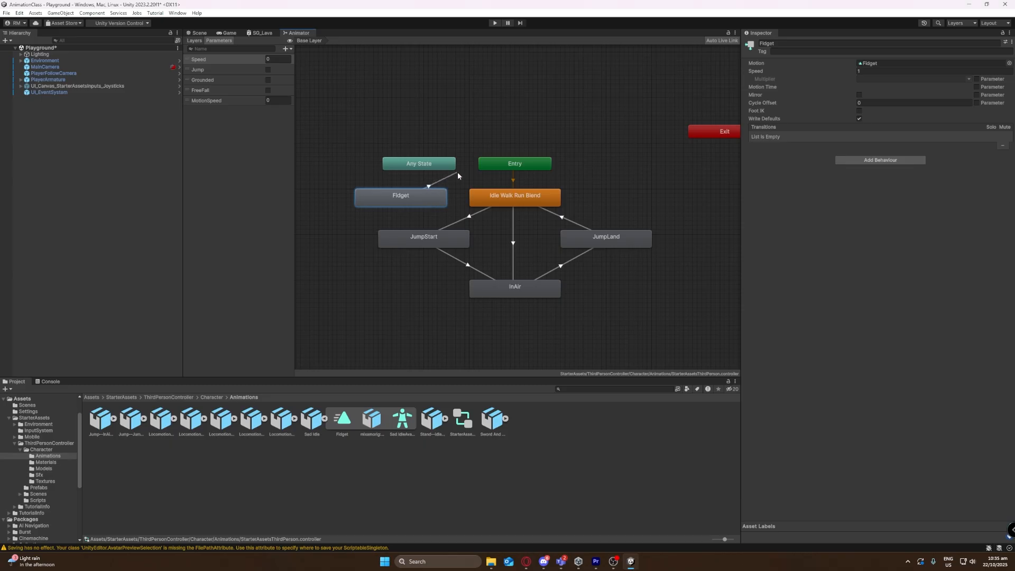
left_click(509, 201)
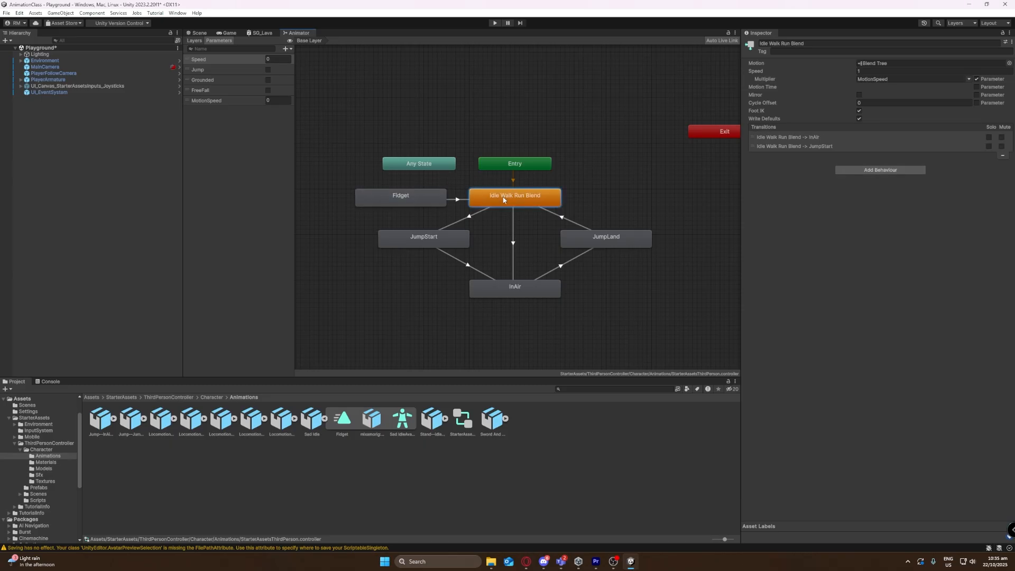
right_click(503, 200)
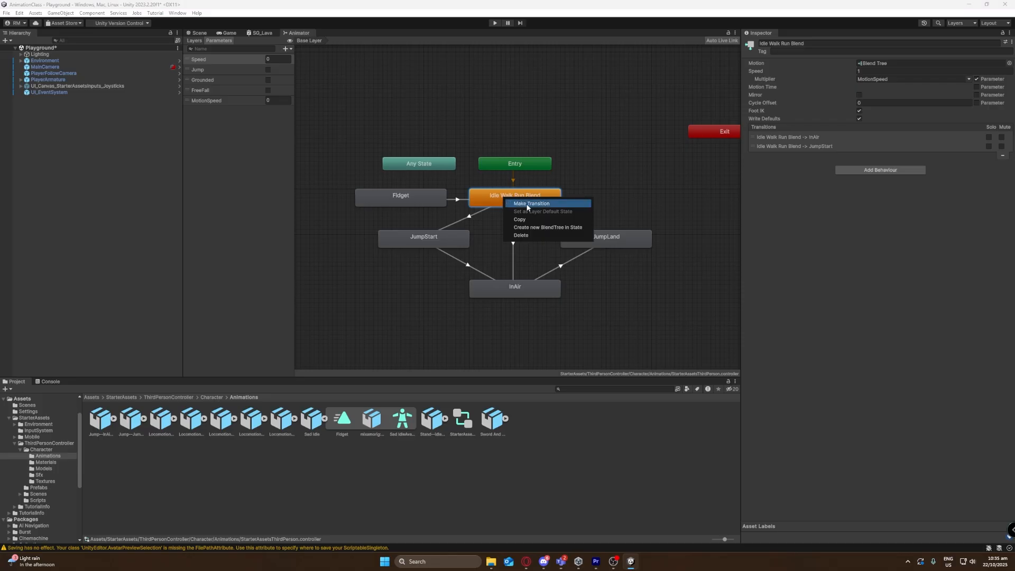
left_click(527, 204)
left_click(405, 197)
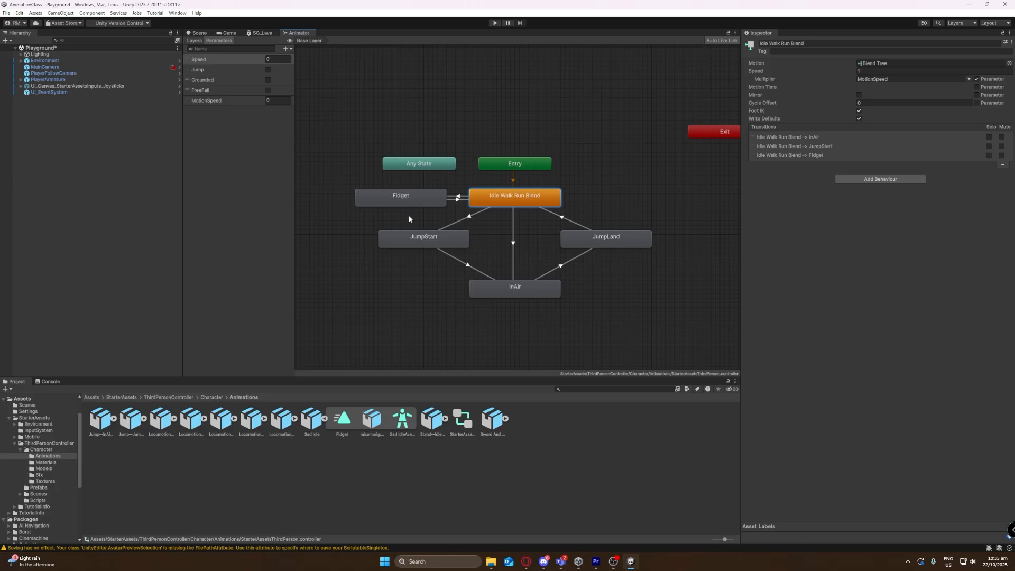
- Make a transition from the Fidget state to the JumpStart state
right_click(402, 203)
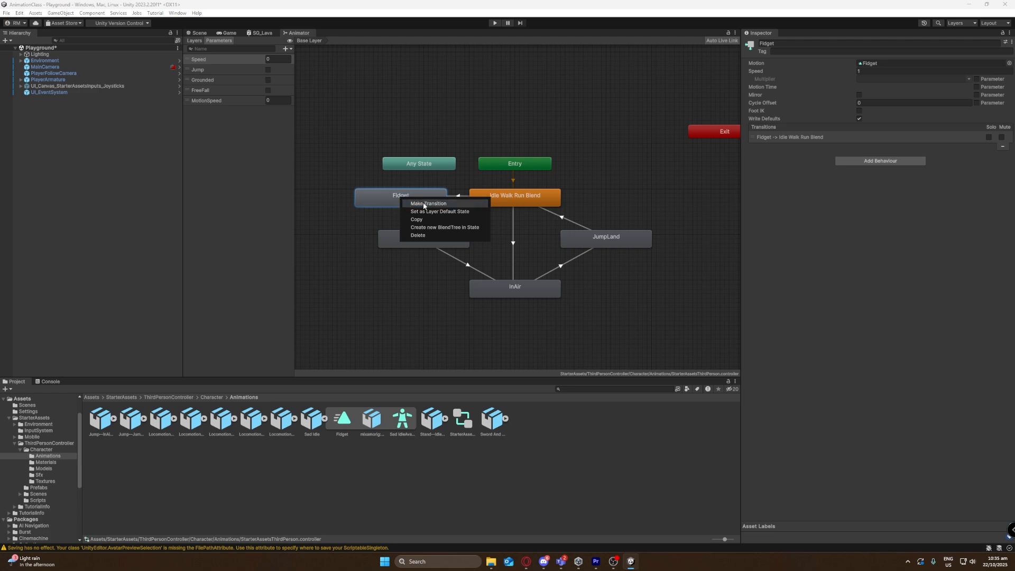
left_click(424, 204)
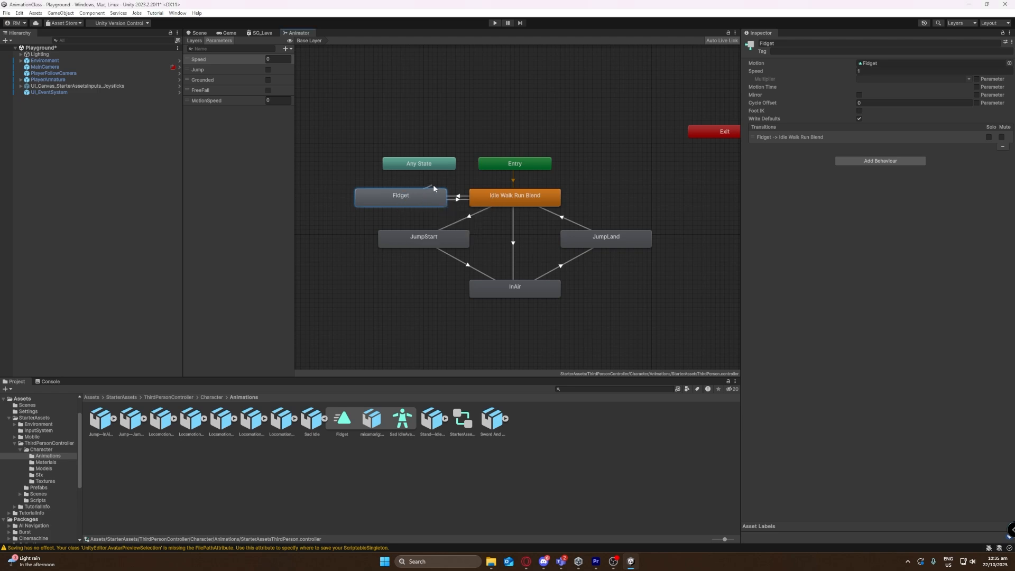
left_click(419, 240)
middle_click_drag(446, 295, 453, 293)
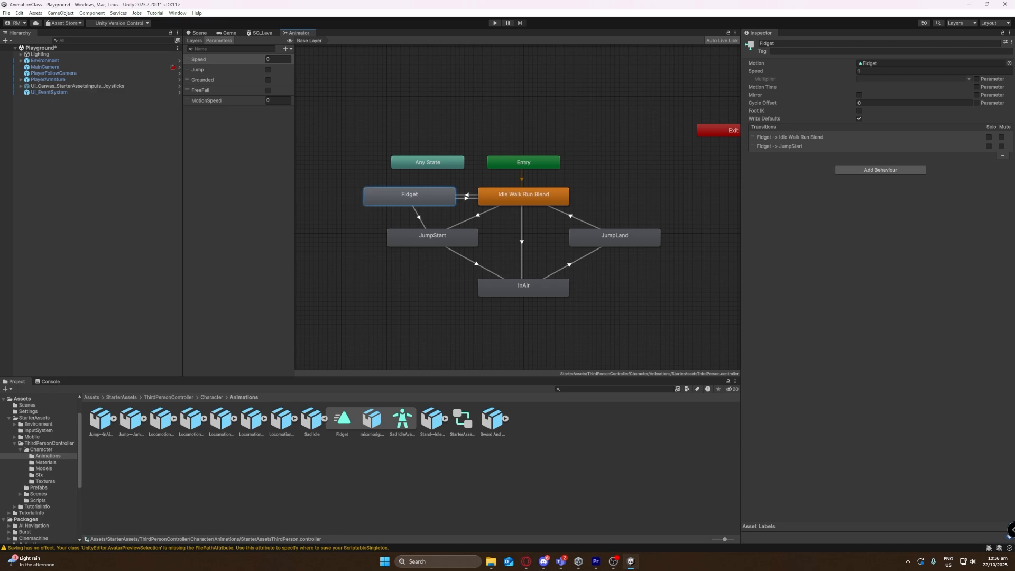
- Check the two transitions between Fidget and Idle Walk Run Blend, and add a Bool parameter named Fidgeting to the animator controller
left_click(474, 197)
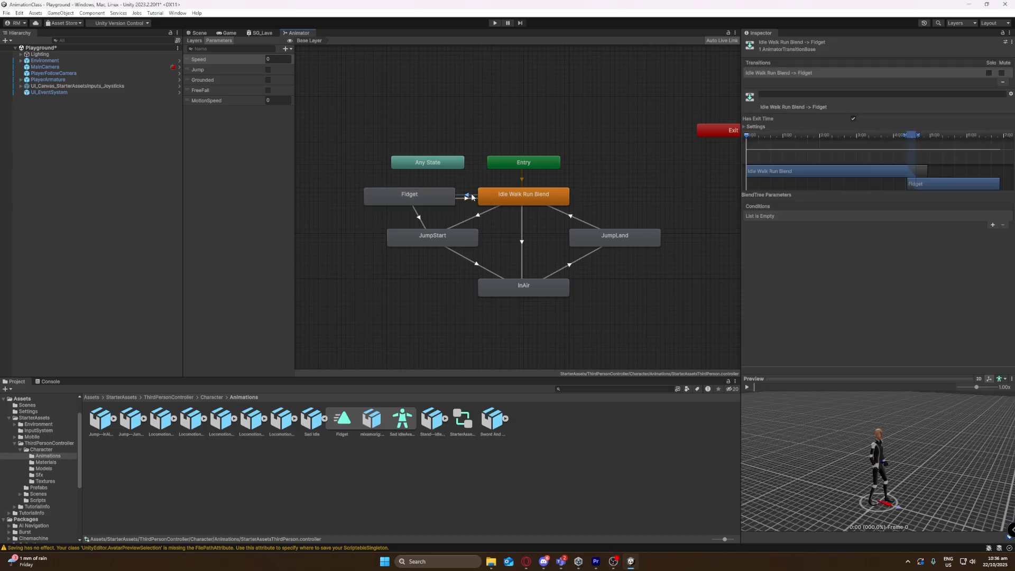
left_click(463, 198)
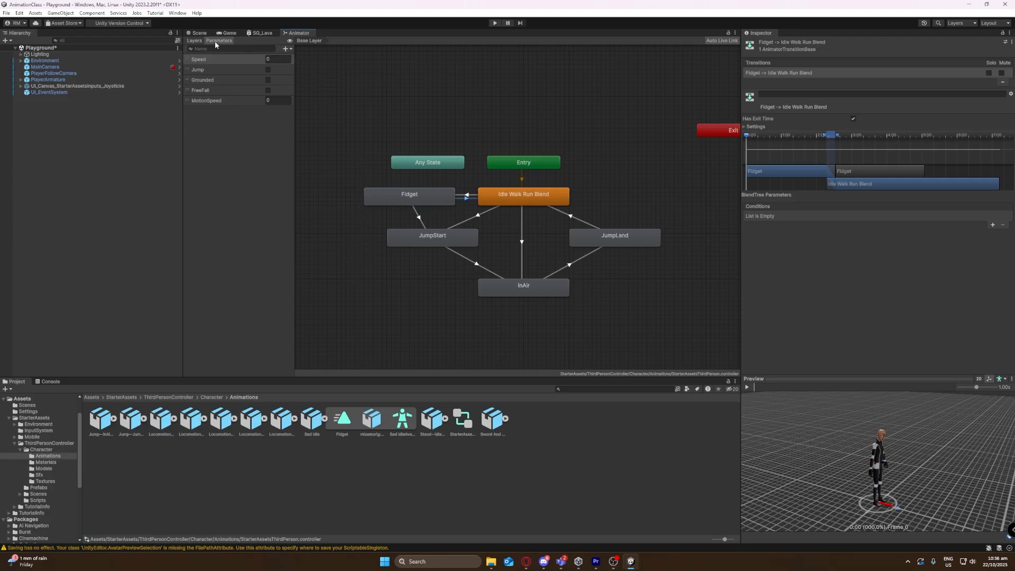
left_click(287, 48)
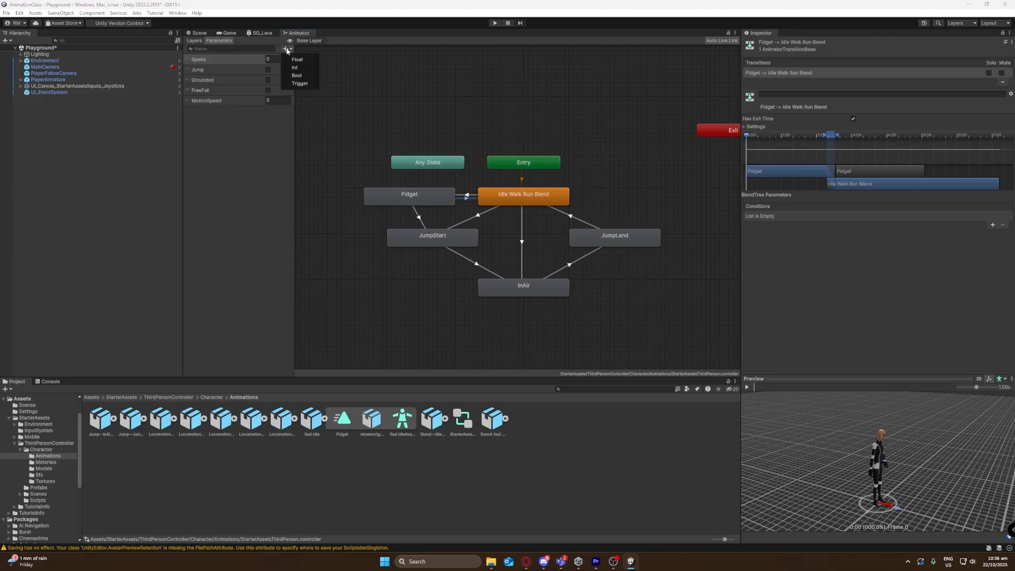
left_click(299, 76)
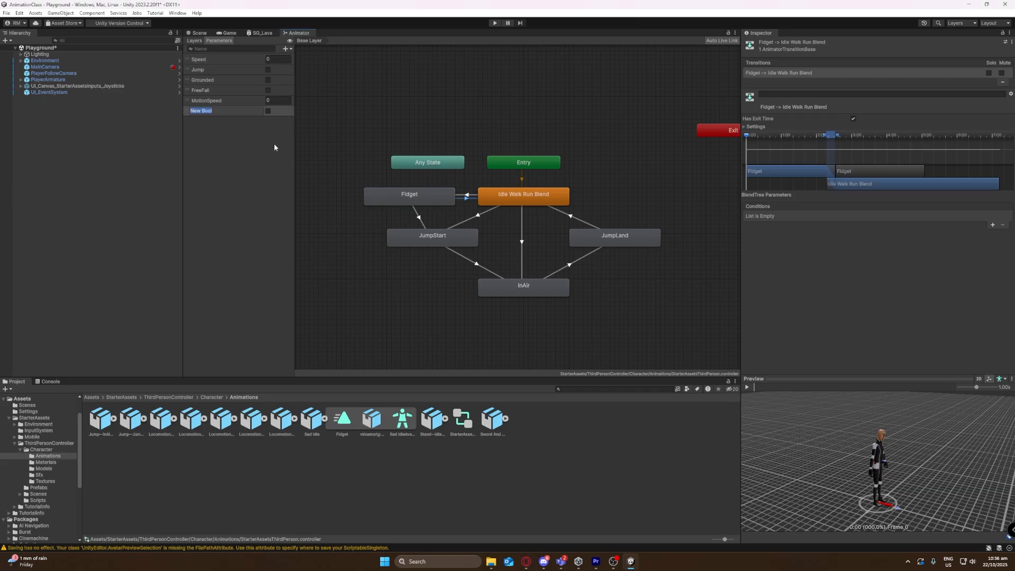
type("Fidgeting")
left_click(274, 145)
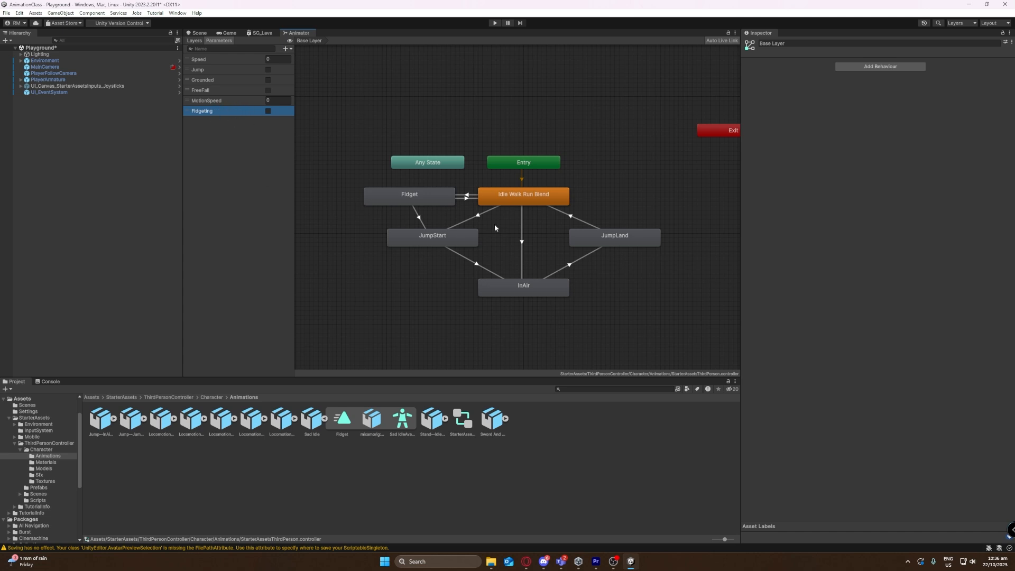
- Add a Fidgeting true condition to the transition from Idle Walk Run Blend to Fidget
left_click(469, 197)
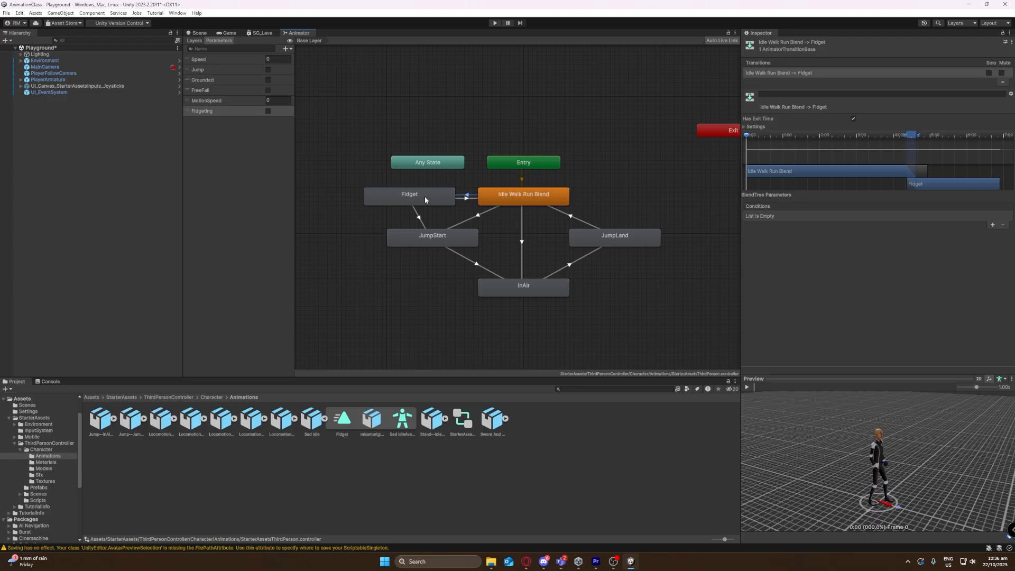
left_click(993, 225)
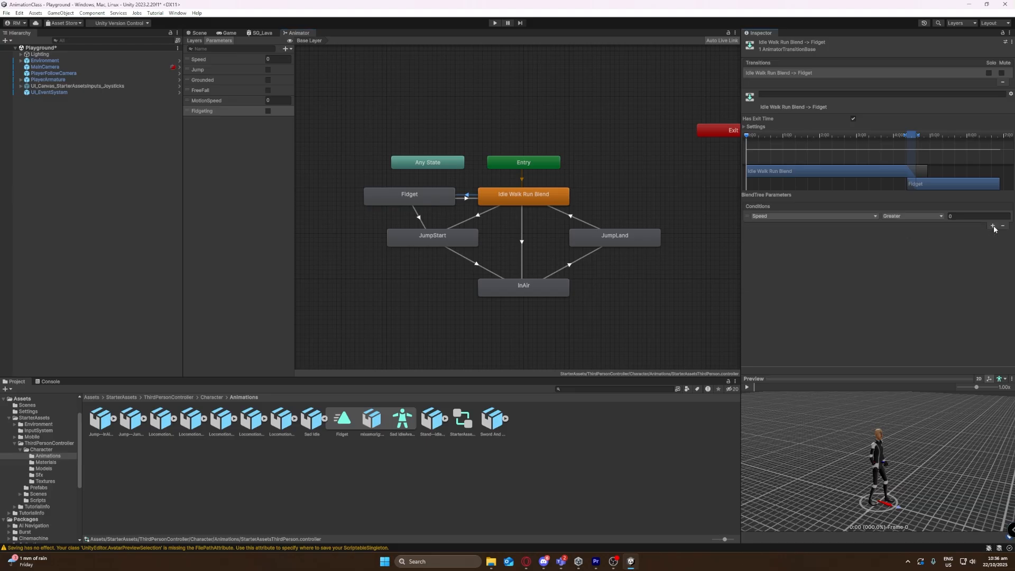
left_click(768, 215)
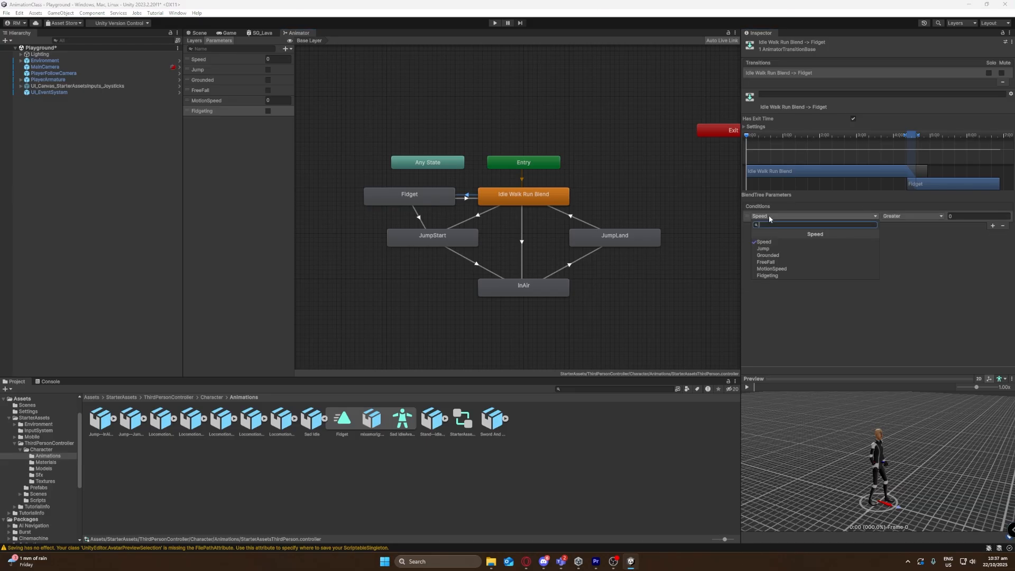
left_click(769, 276)
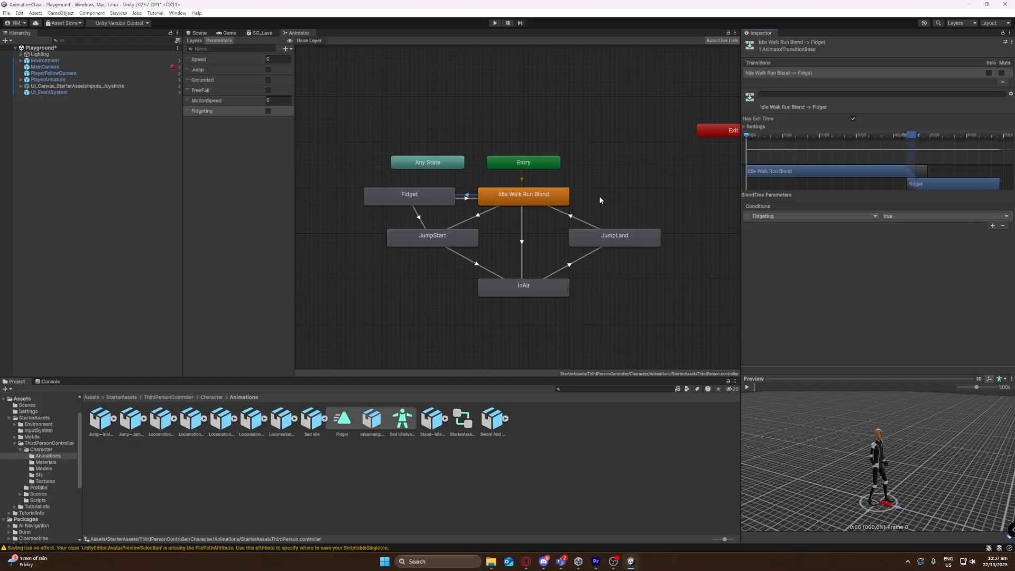
- Add a condition to the transition from Fidget to Idle Walk Run Blend requiring Fidgeting to be false
left_click(465, 199)
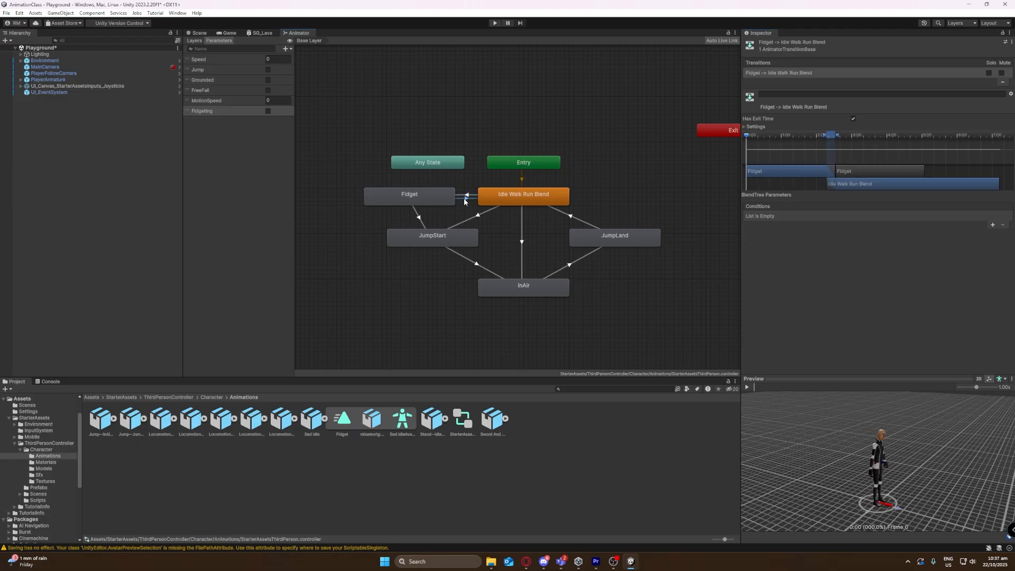
left_click(992, 226)
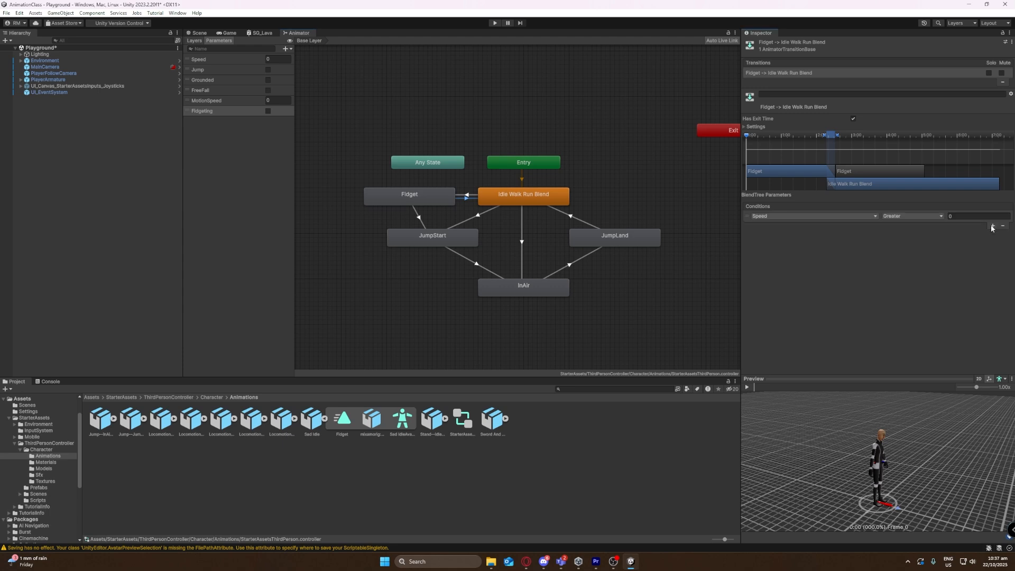
left_click(769, 216)
left_click(773, 275)
left_click(903, 218)
left_click(898, 227)
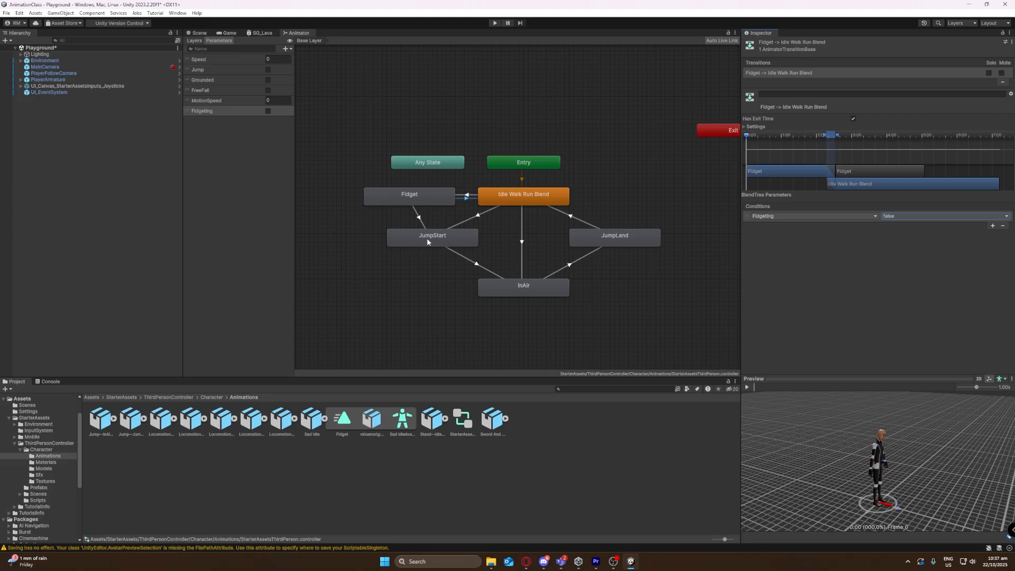
- Check the Idle Walk Run Blend to JumpStart condition and add the same Jump true condition to the Fidget to JumpStart transition
left_click(480, 216)
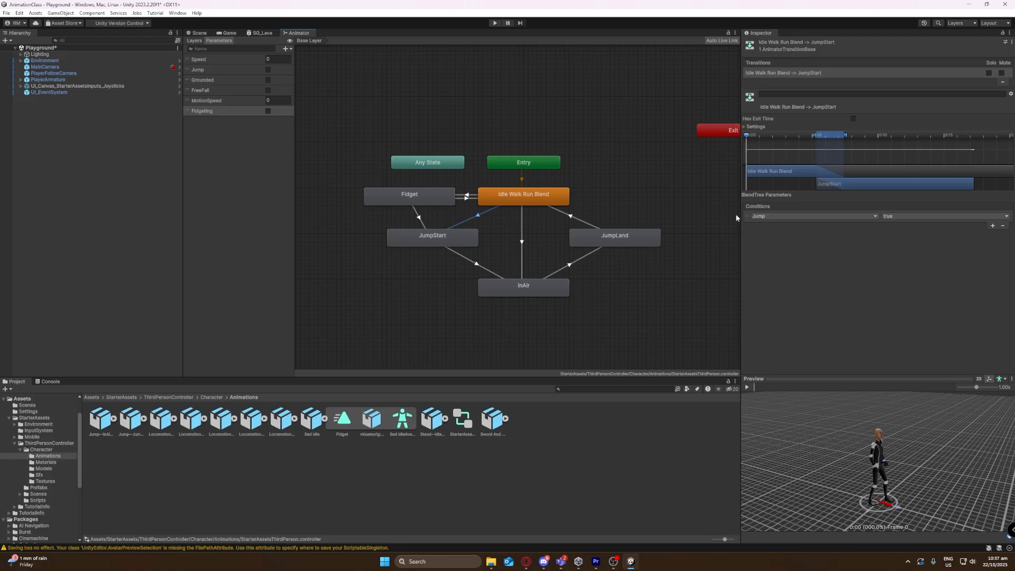
left_click(417, 212)
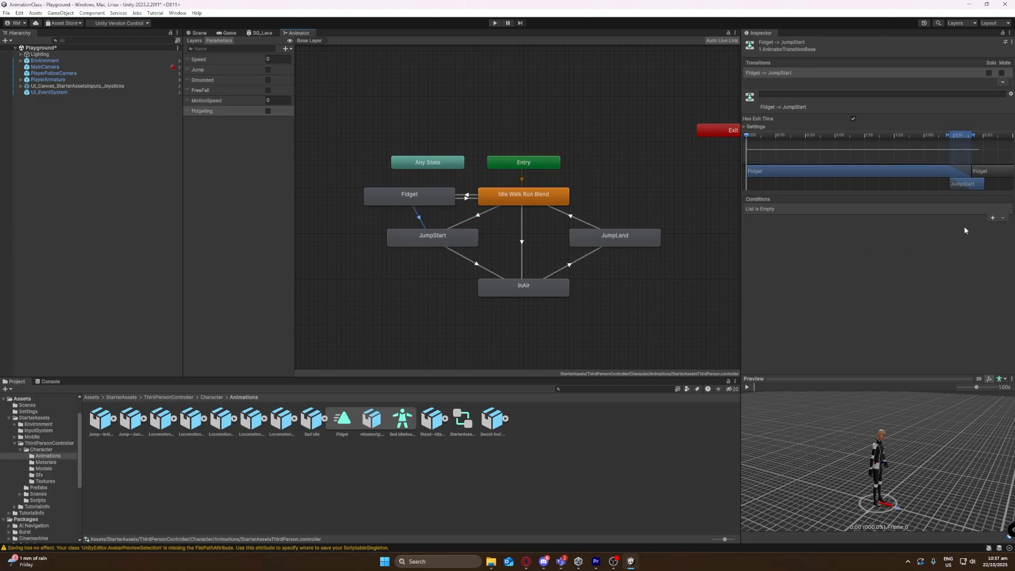
left_click(993, 218)
left_click(783, 209)
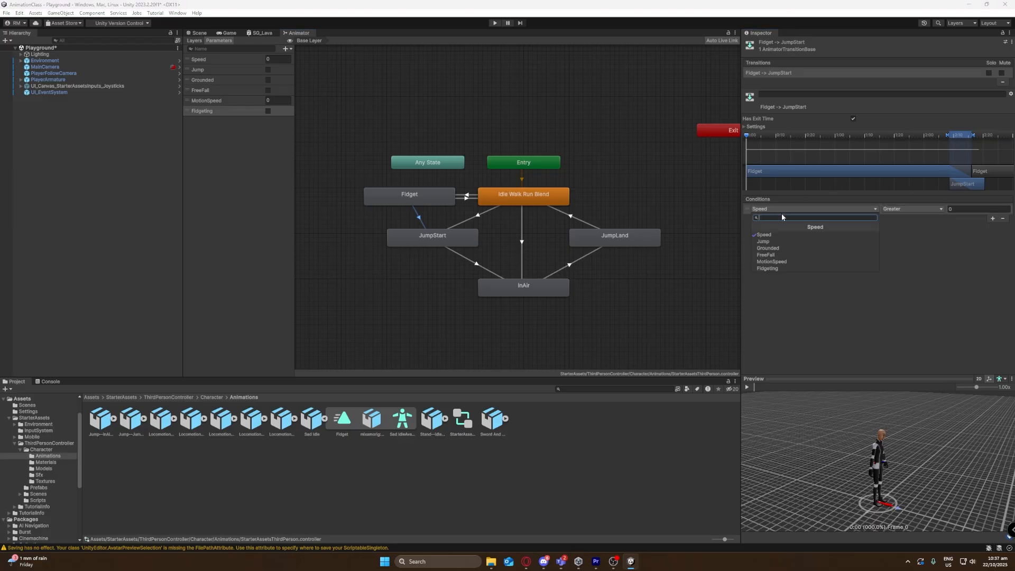
left_click(771, 241)
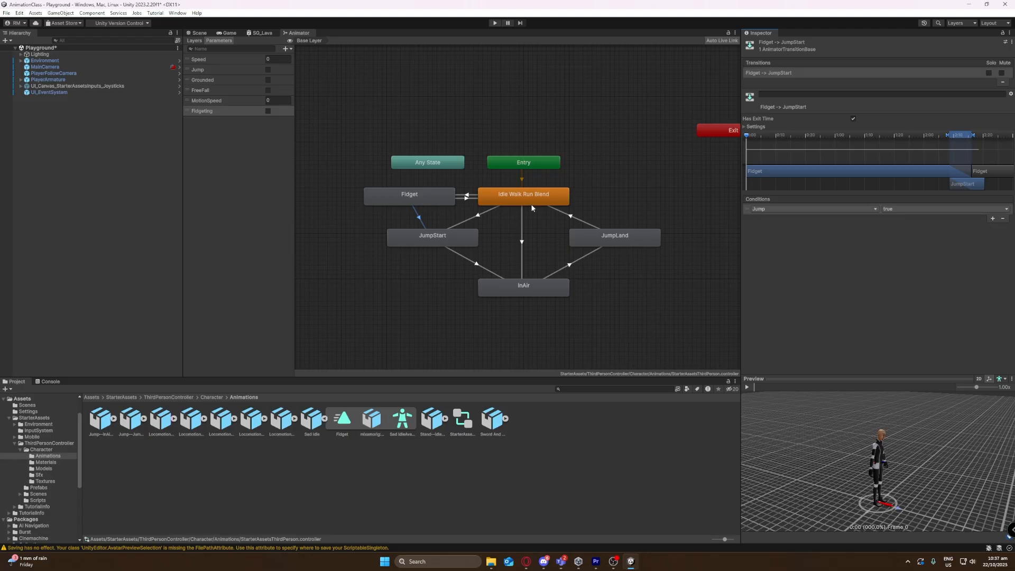
- Check the Idle Walk Run Blend to Fidget transition's condition, deselect it and save the Playground scene
left_click(467, 196)
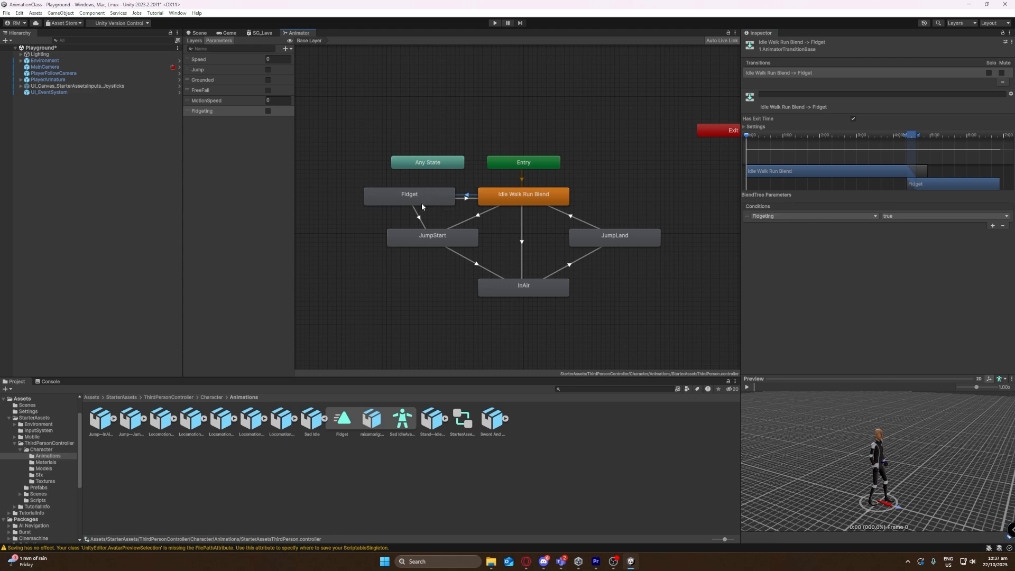
left_click(444, 181)
key("ctrl+s")
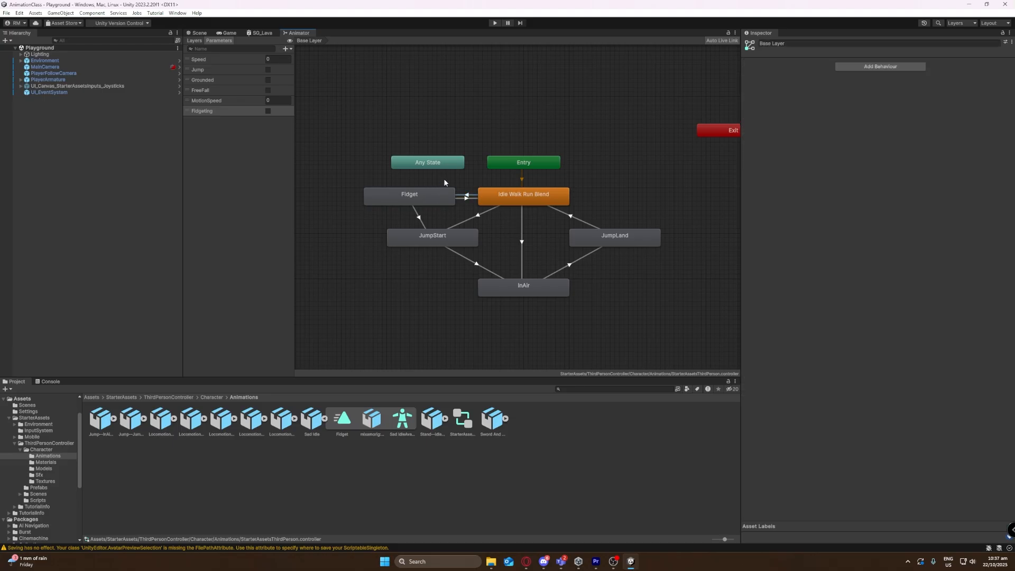
- Open the ThirdPersonController script from the third-person controller's Scripts folder in Visual Studio
left_click(161, 397)
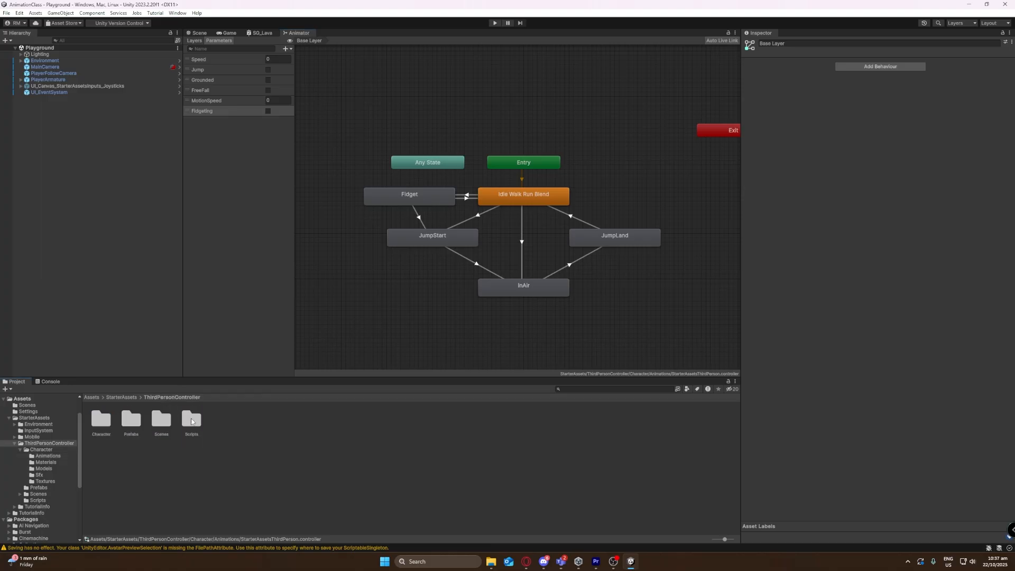
double_click(191, 420)
left_click(137, 426)
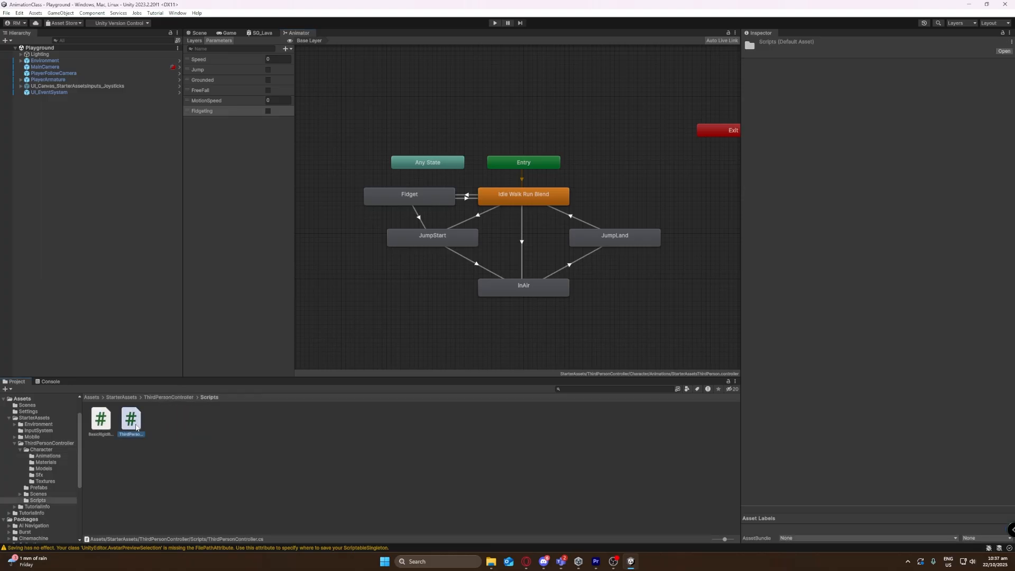
double_click(137, 425)
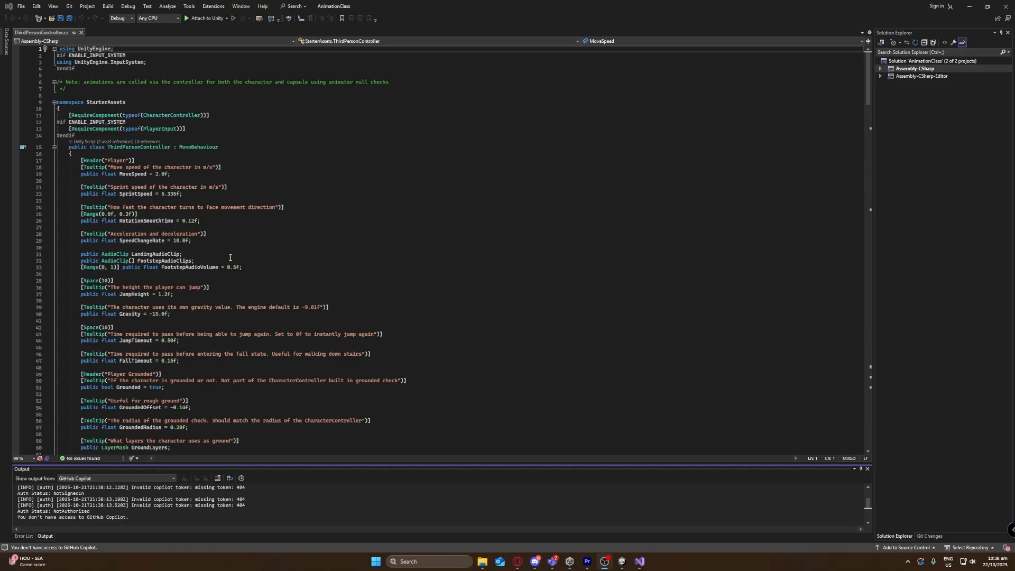
left_click(320, 200)
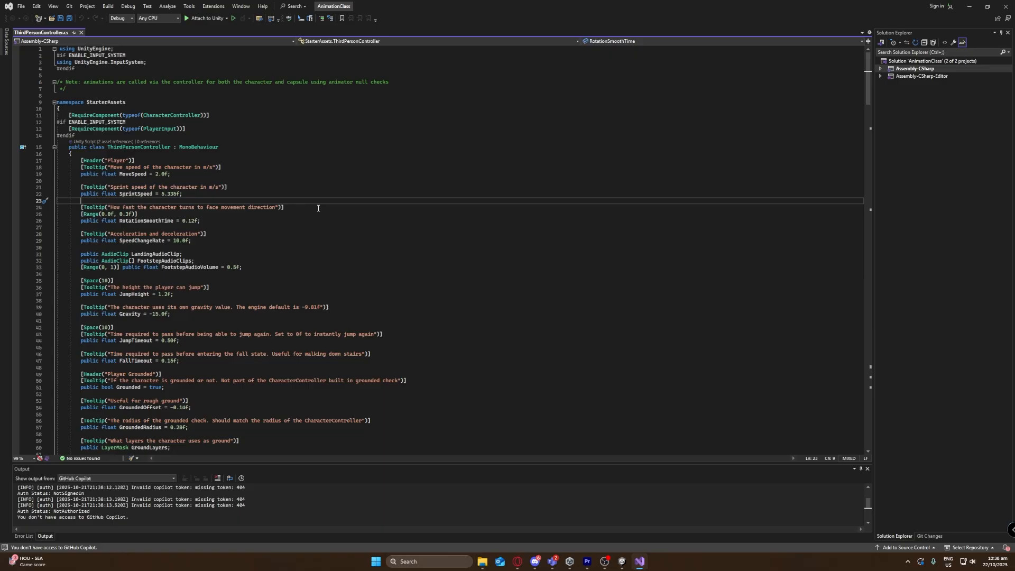
left_click(318, 208)
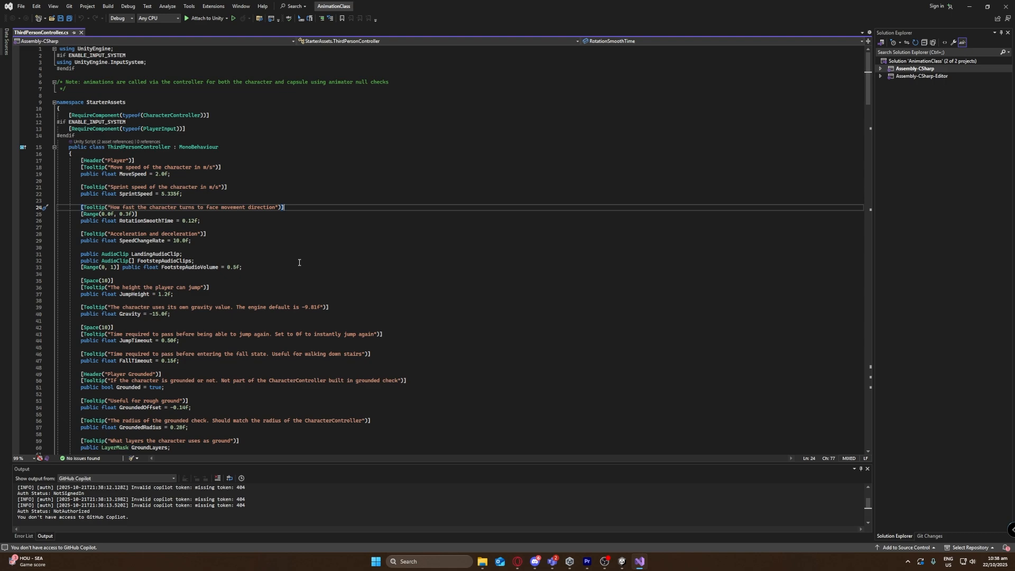
- Add a "// Timers" comment beneath the player variables, separated by a blank line
scroll(299, 263, "down", 18)
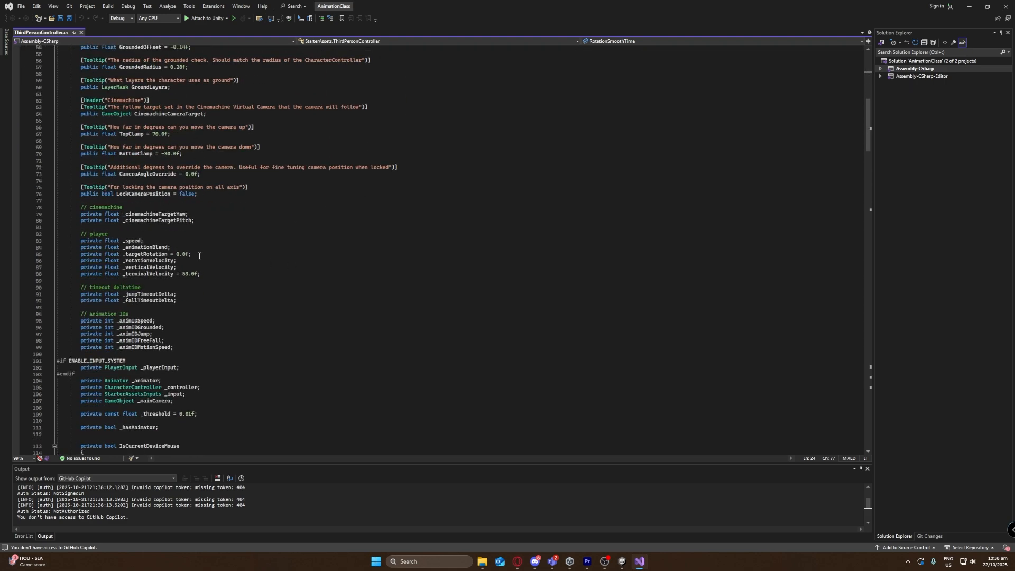
left_click_drag(78, 234, 108, 234)
left_click(209, 276)
key("Return")
key("Return")
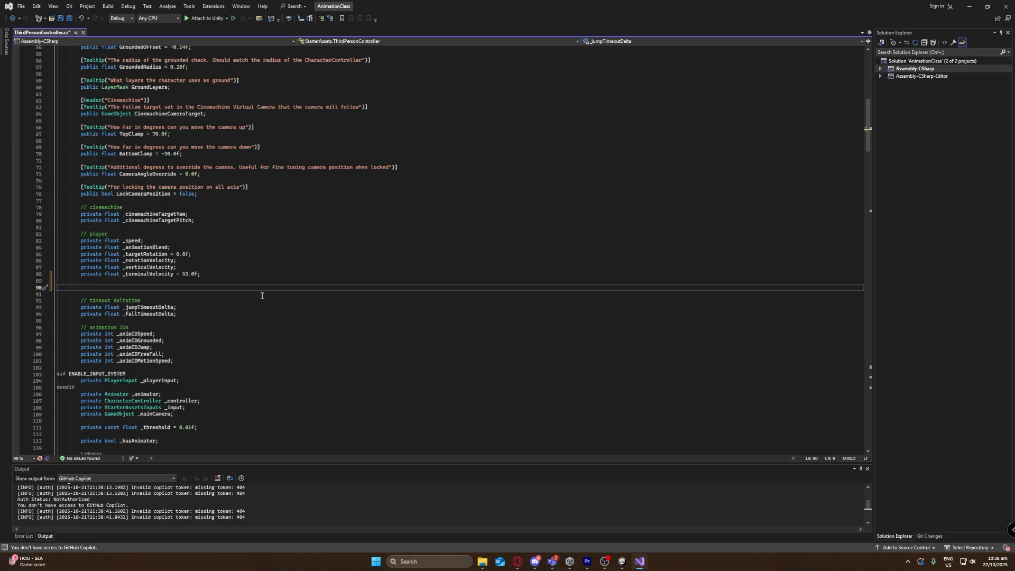
type("// ")
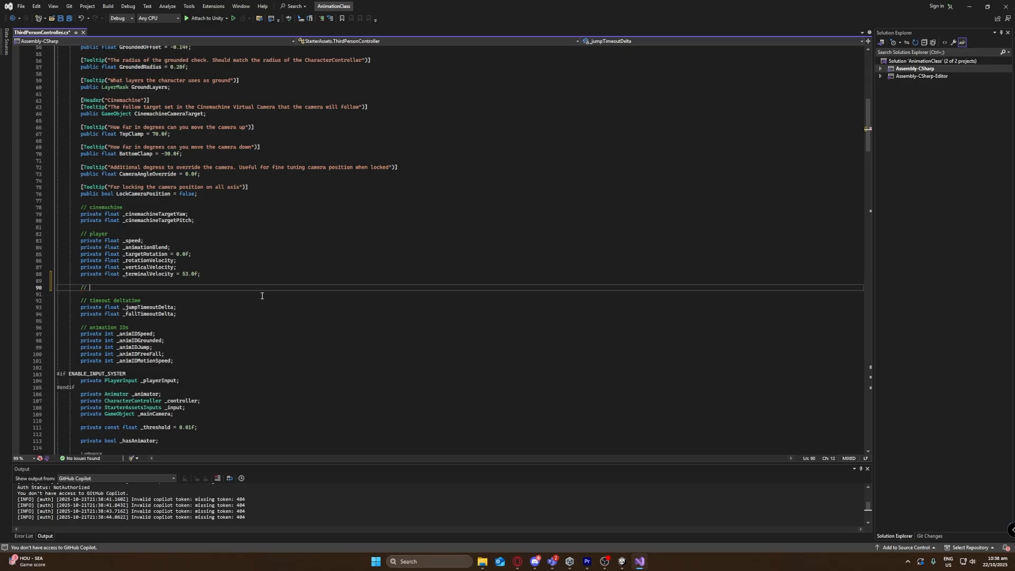
type("Timers")
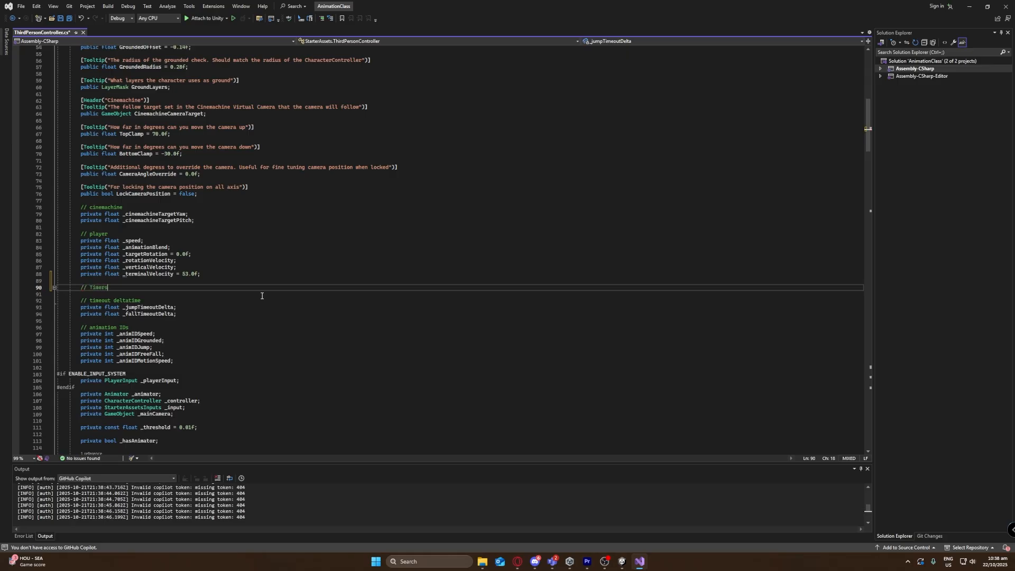
- Declare a private float fidgetTimer initialised to 2.0f under the Timers comment
key("Return")
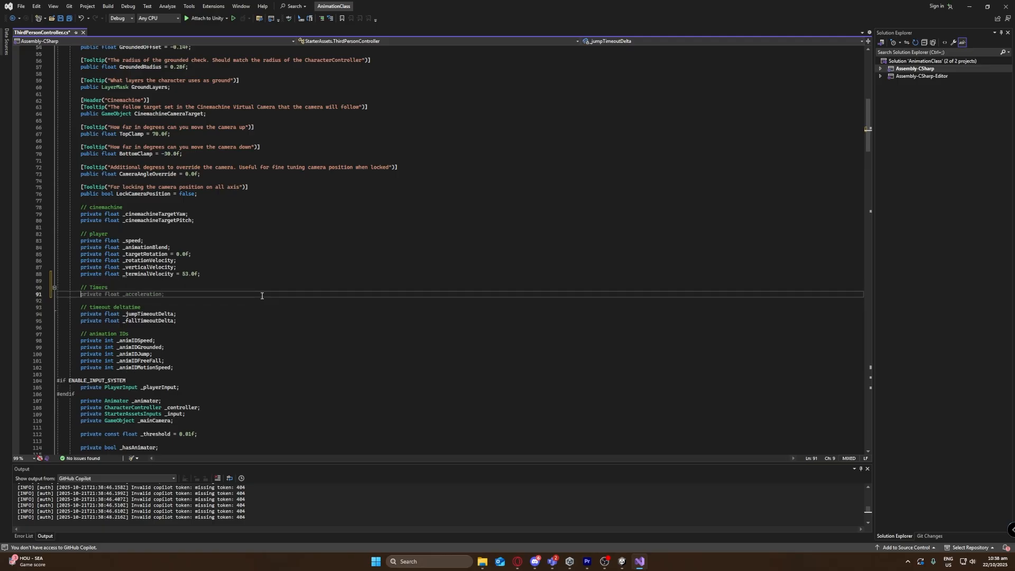
type("priva")
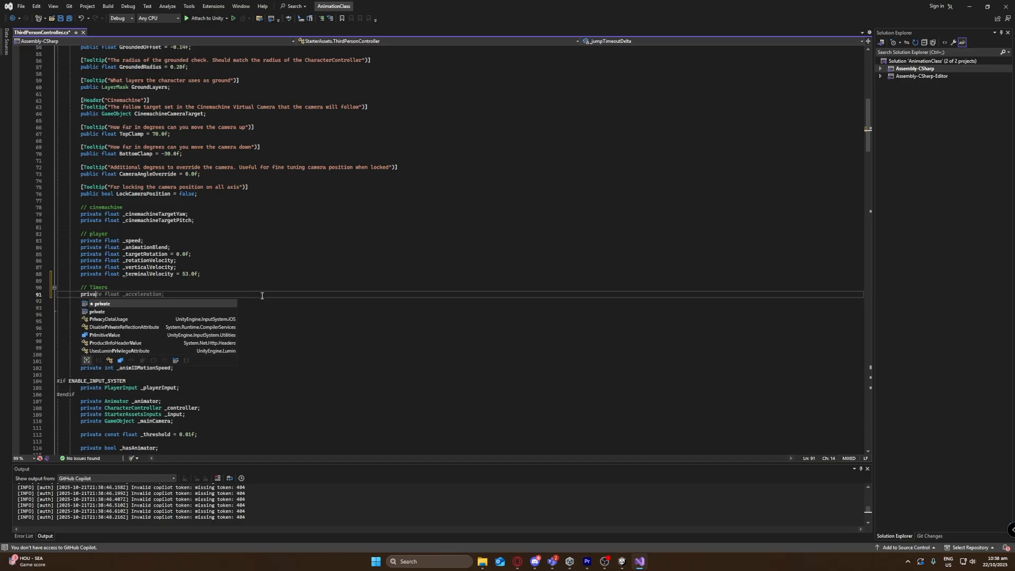
type("te float ")
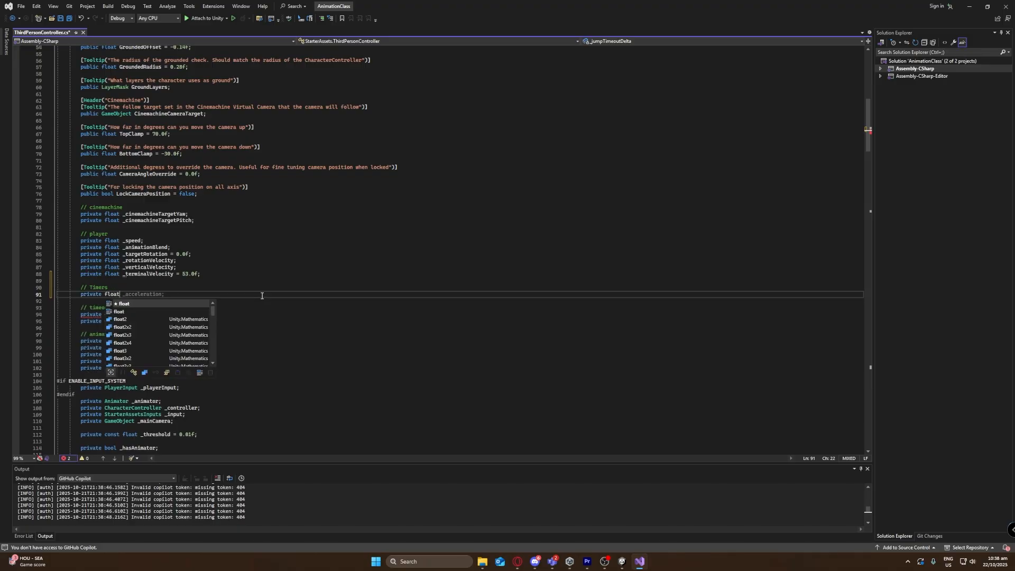
type("fi")
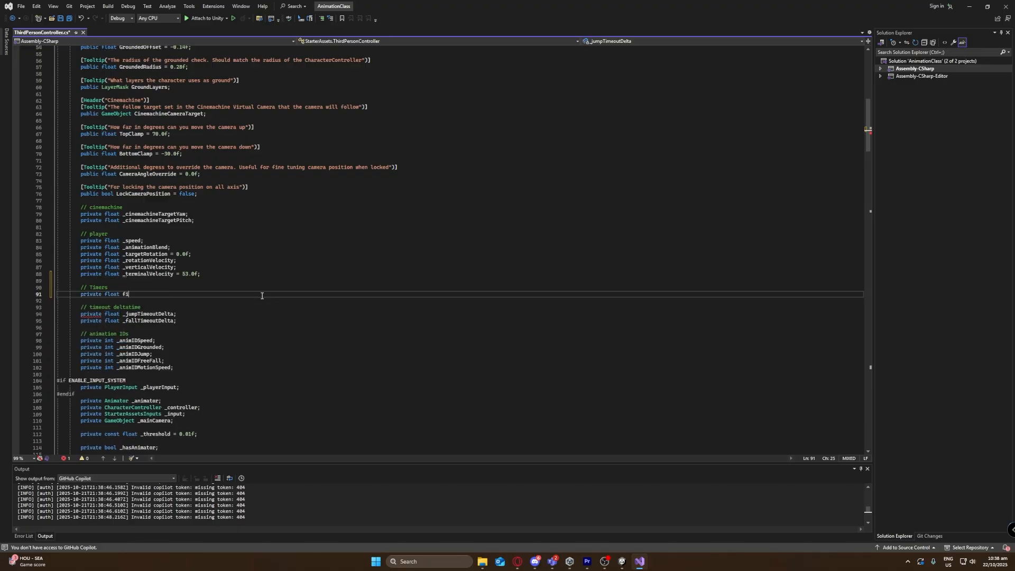
type("dgetTimer = ")
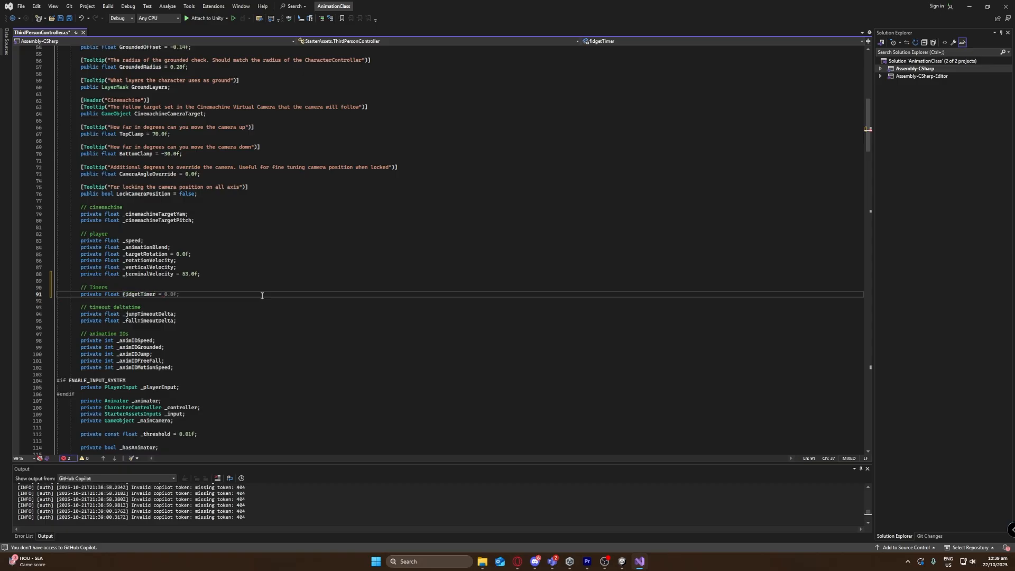
type("2.0")
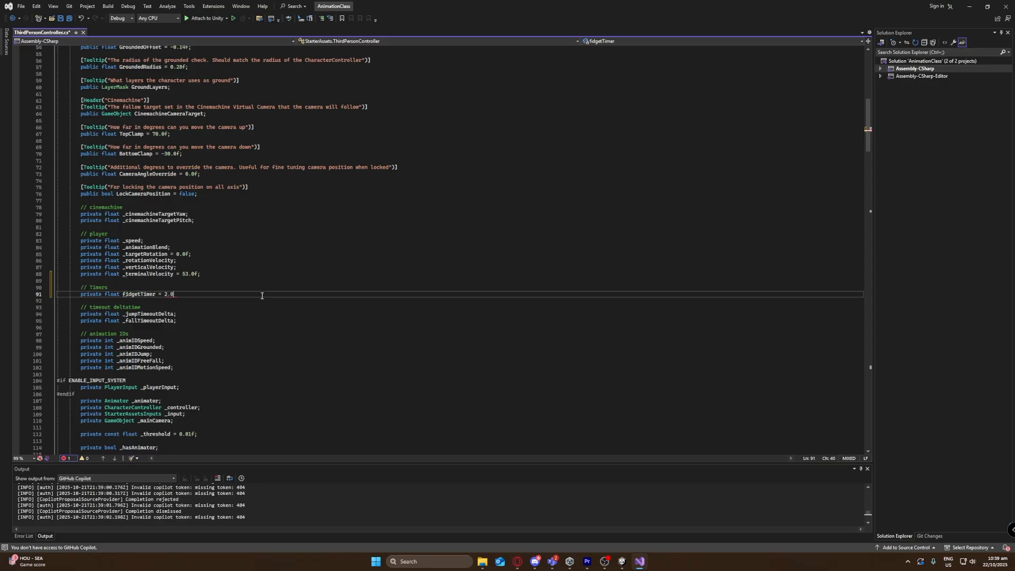
type("f;")
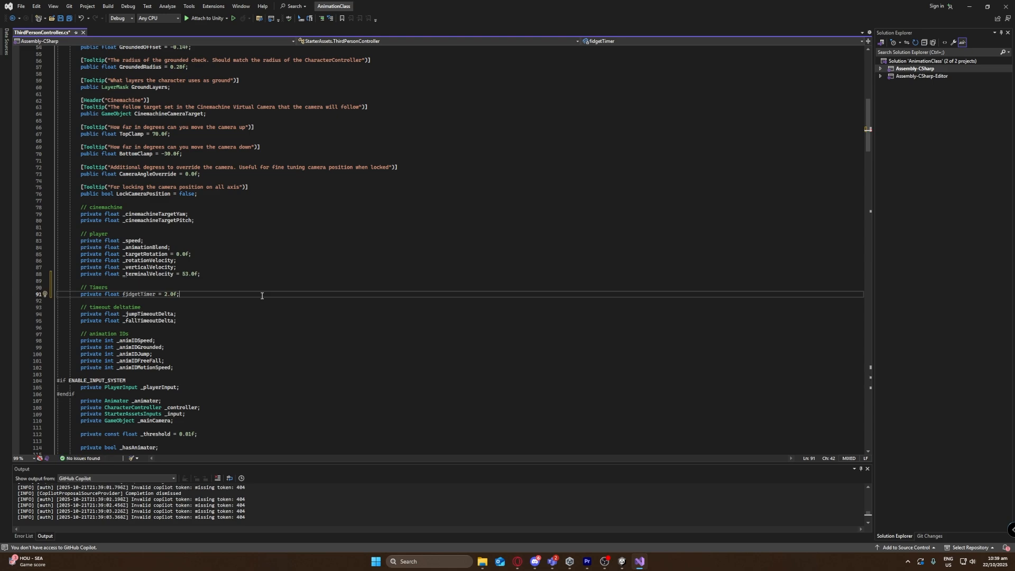
- Declare a private float attackTimer initialised to 0.0f below the fidgetTimer declaration
key("Return")
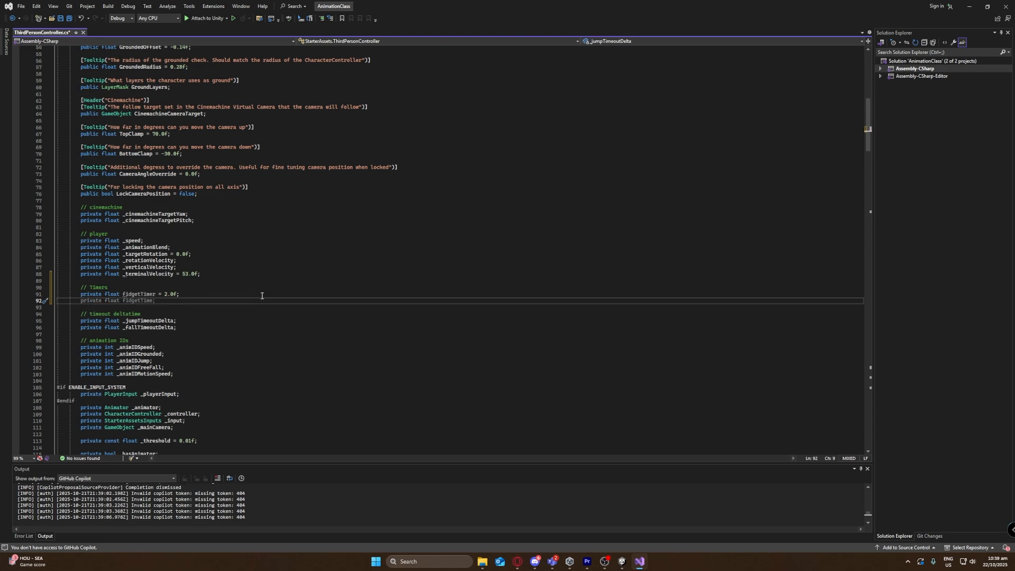
type("private")
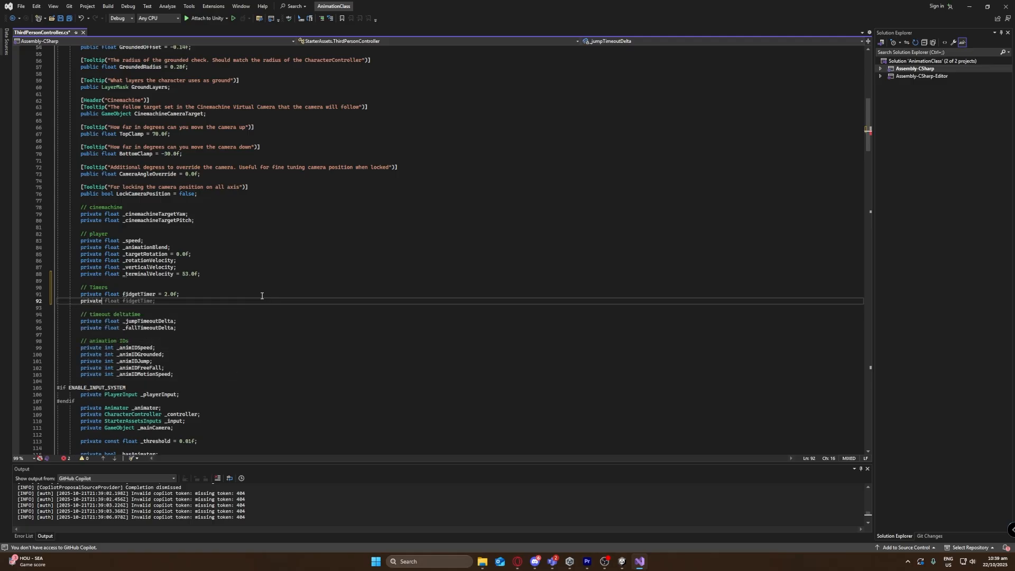
type(" float att")
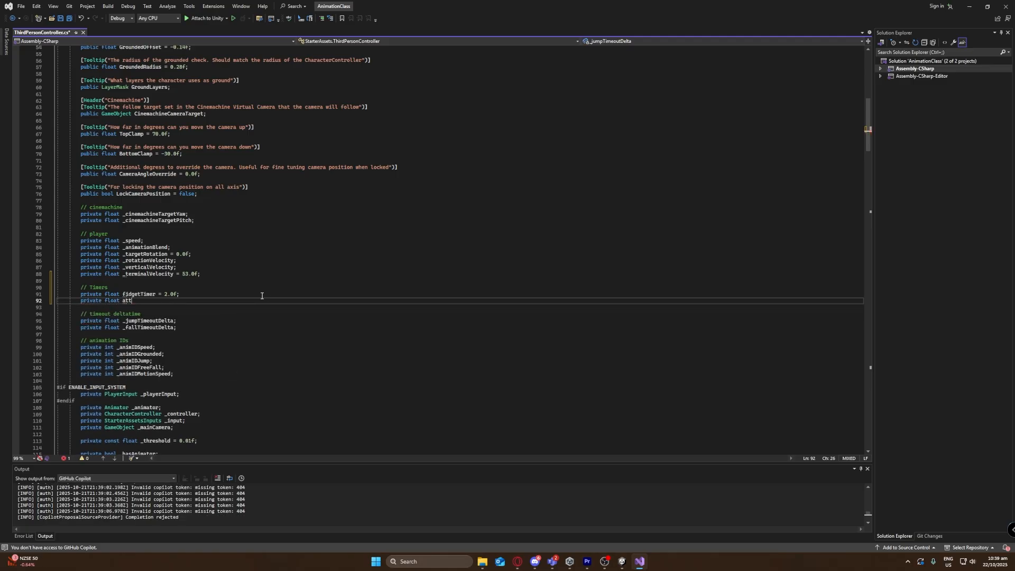
type("ackTimer")
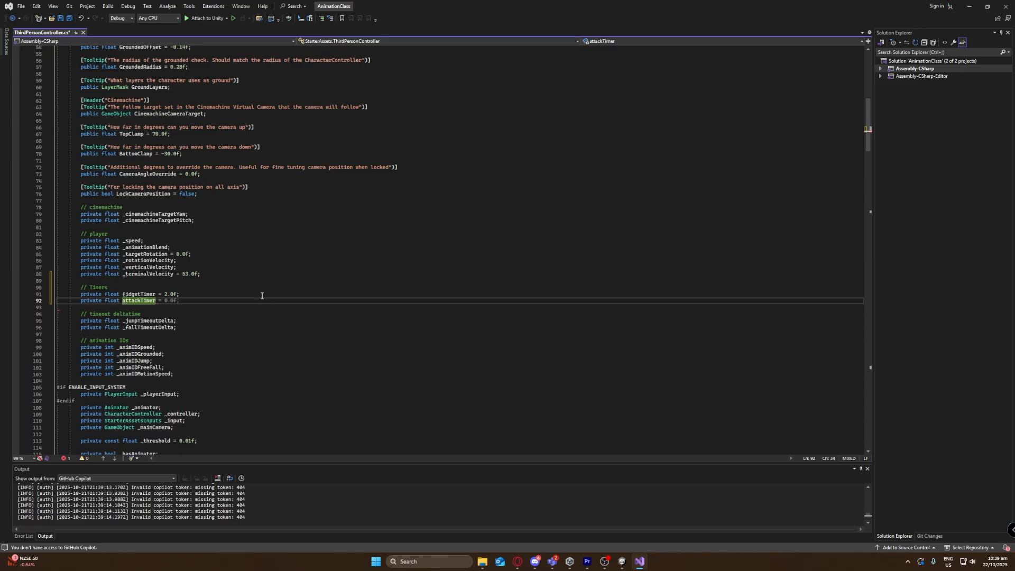
type(" = 0.0f;")
key("Tab")
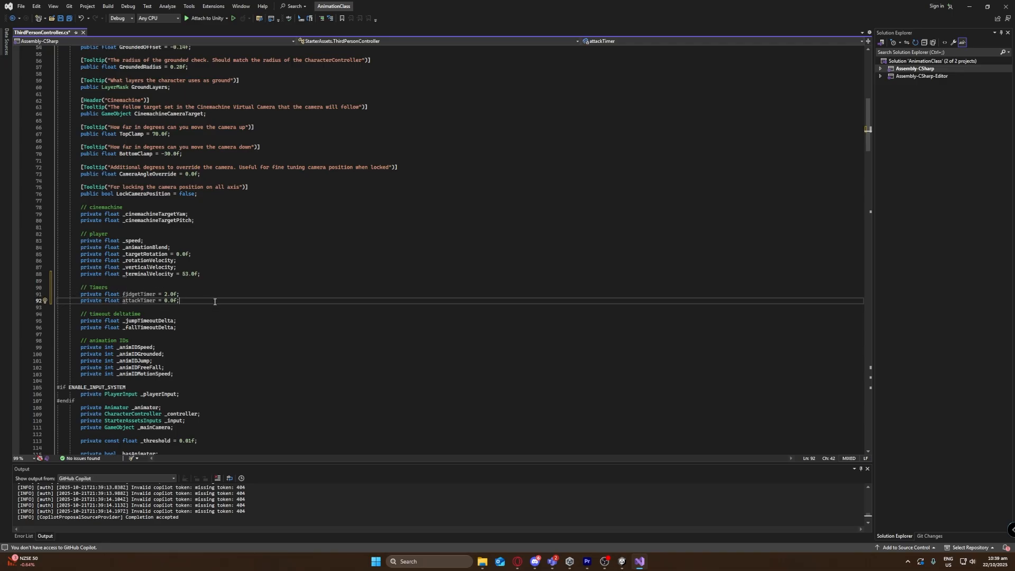
- Find the Update method in the script and examine the method calls inside it
scroll(215, 301, "down", 6)
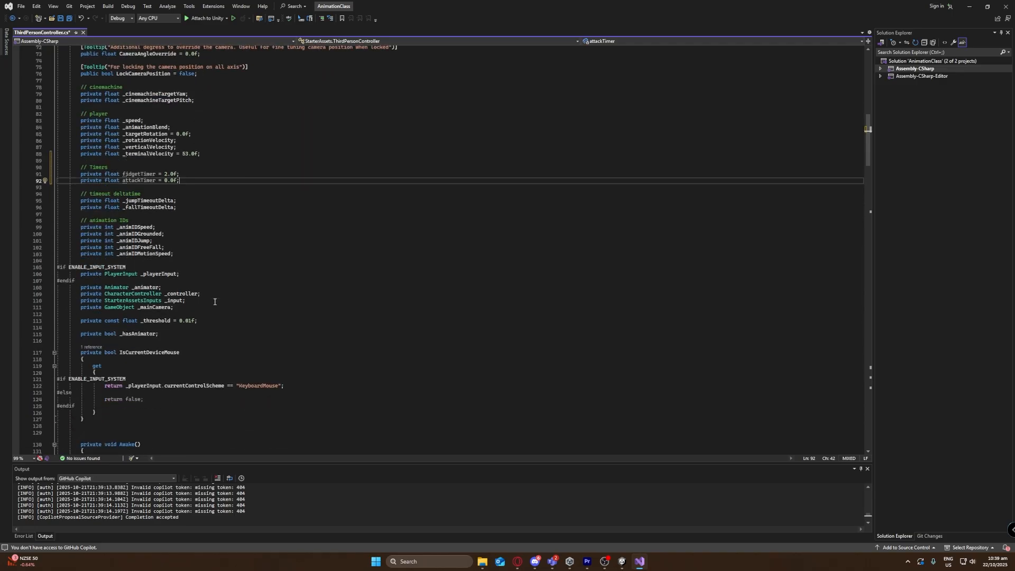
scroll(215, 301, "down", 14)
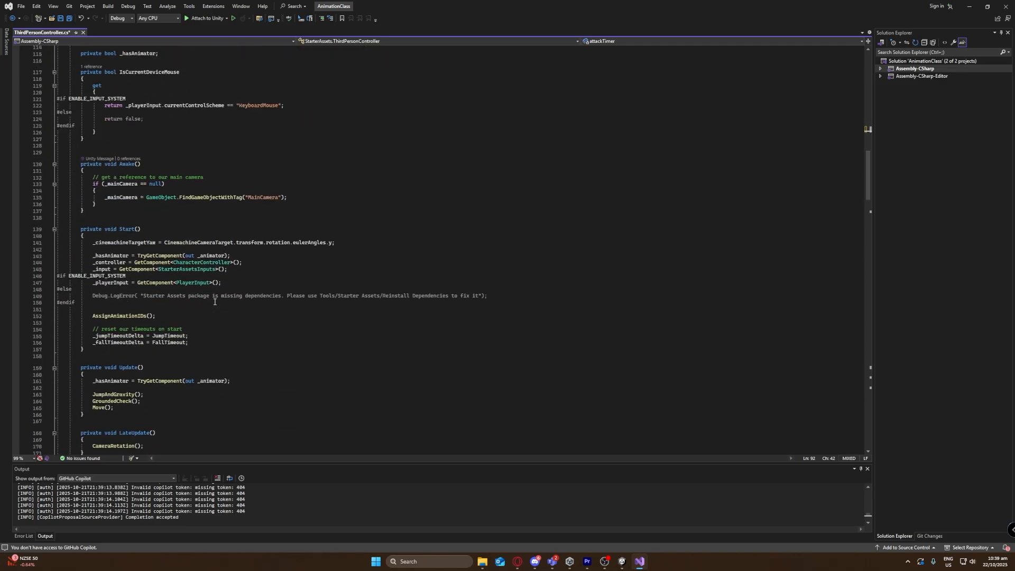
scroll(194, 263, "down", 6)
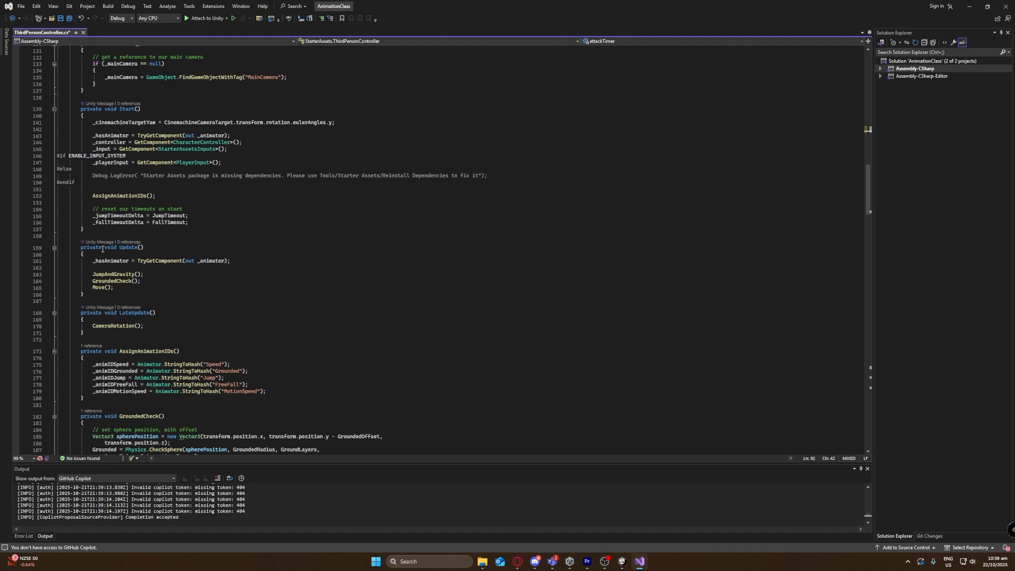
scroll(153, 226, "down", 1)
left_click_drag(83, 228, 139, 227)
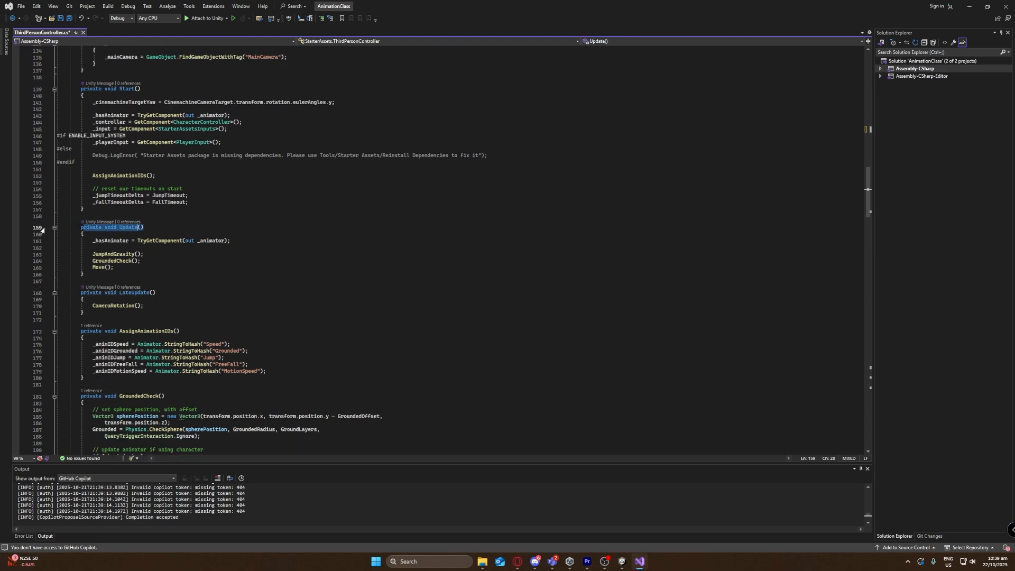
left_click(149, 226)
left_click(206, 269)
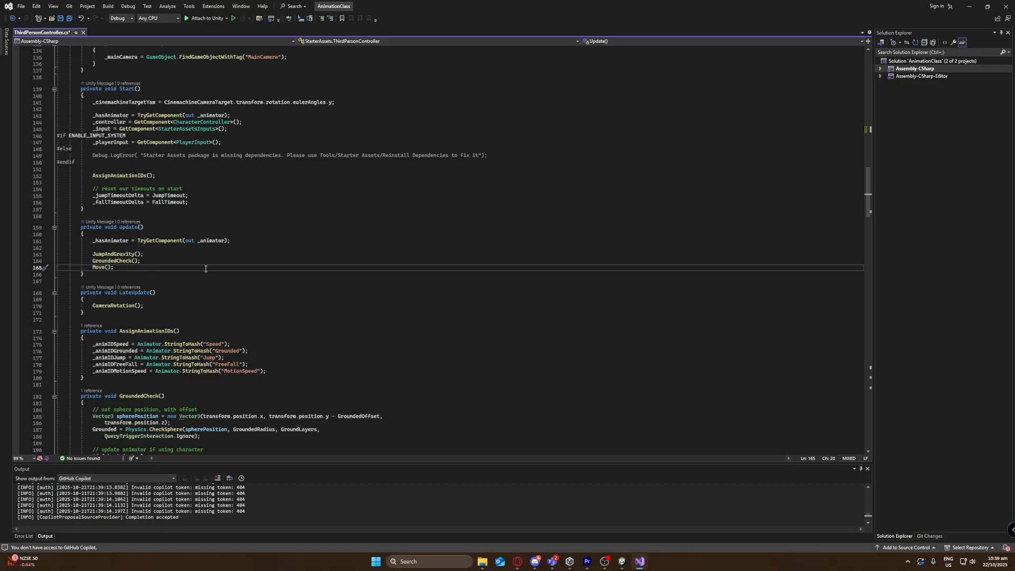
left_click(147, 251)
left_click(146, 260)
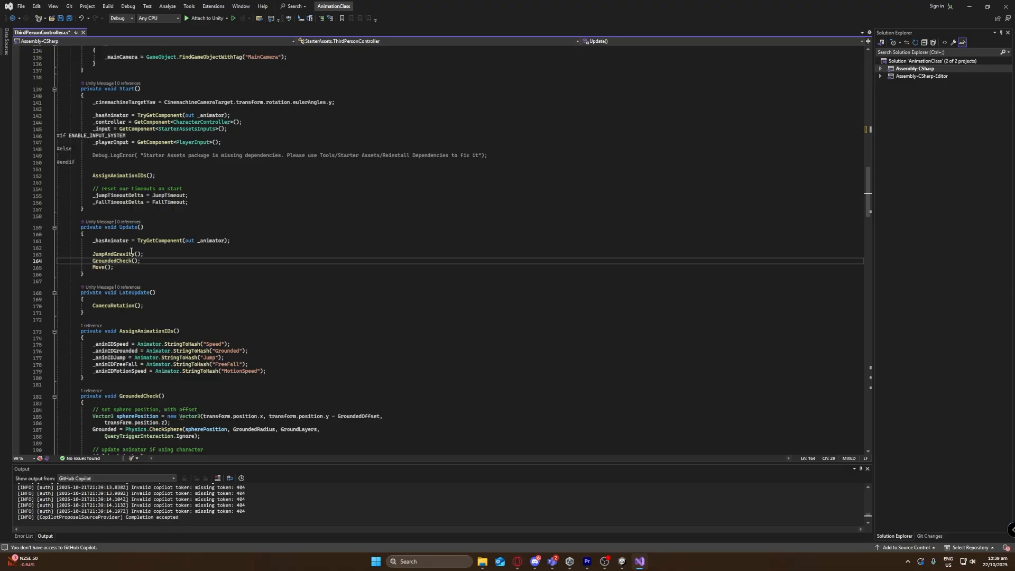
- Add the line "fidgetTimer -= Time.deltaTime;" after the Move() call in the Update method, leaving a blank line between them
left_click(120, 268)
key("Return")
key("Return")
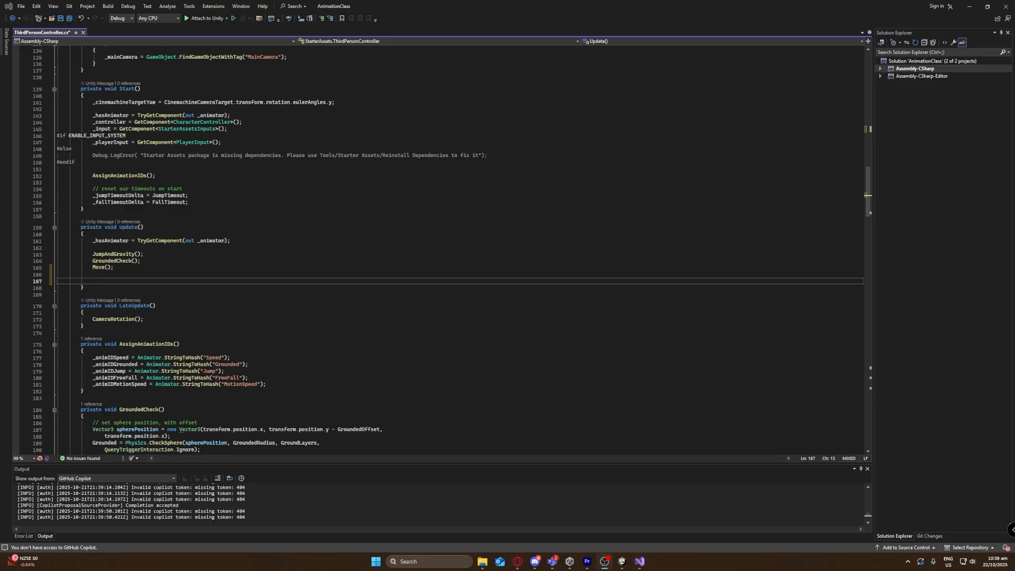
left_click(104, 283)
type("idgetTimer")
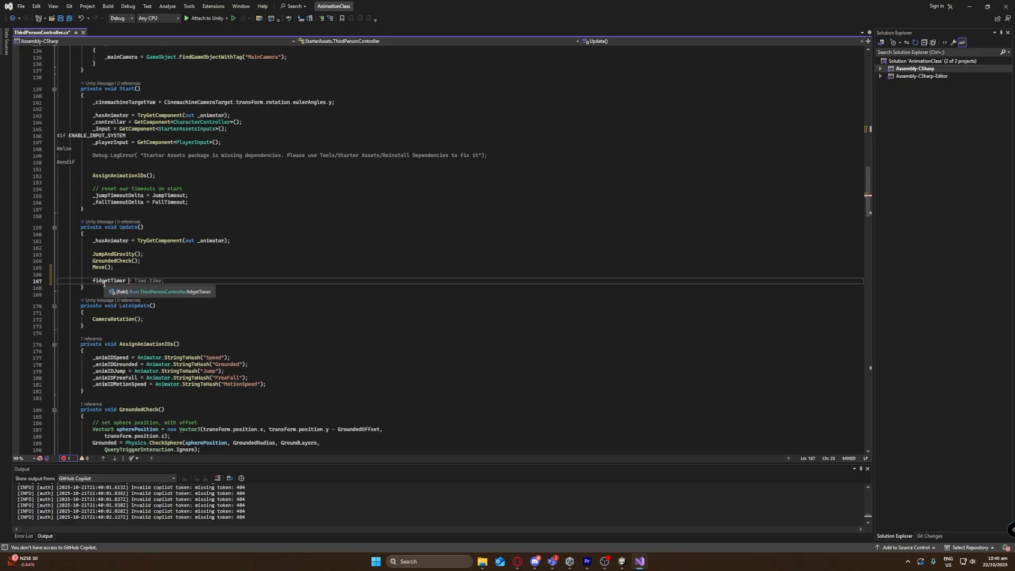
type(" -=")
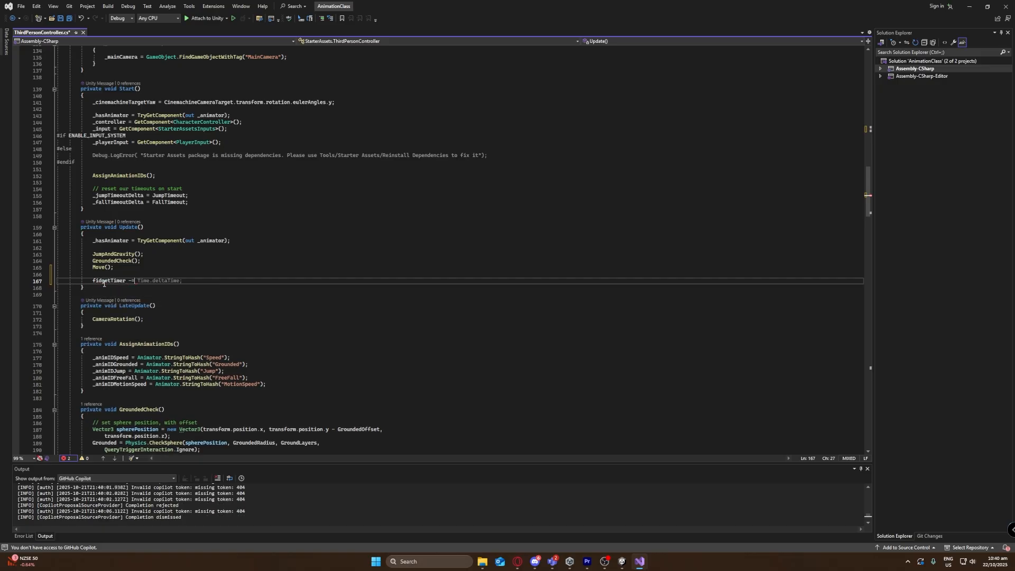
type(" Time.")
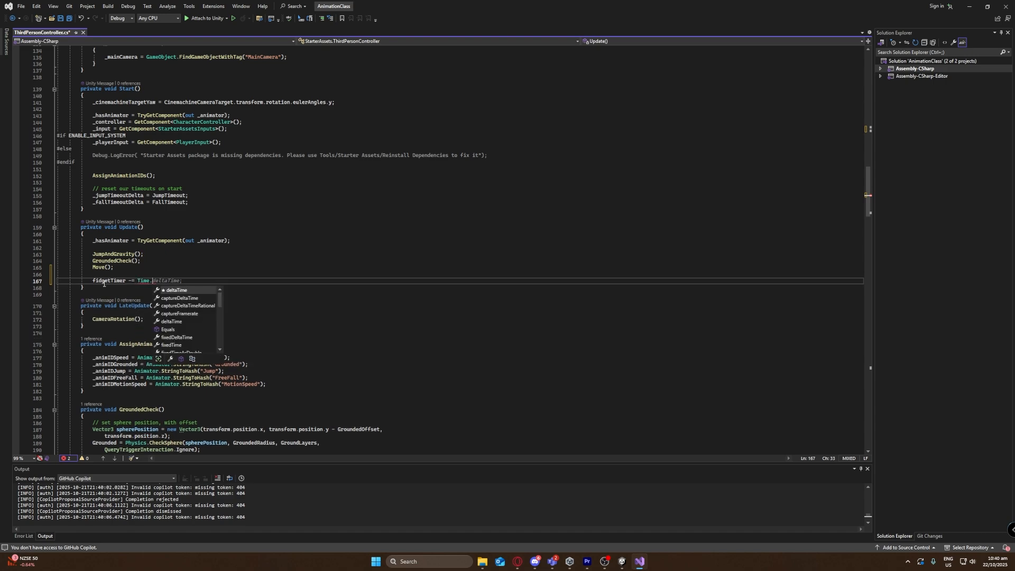
type("deltaTime;")
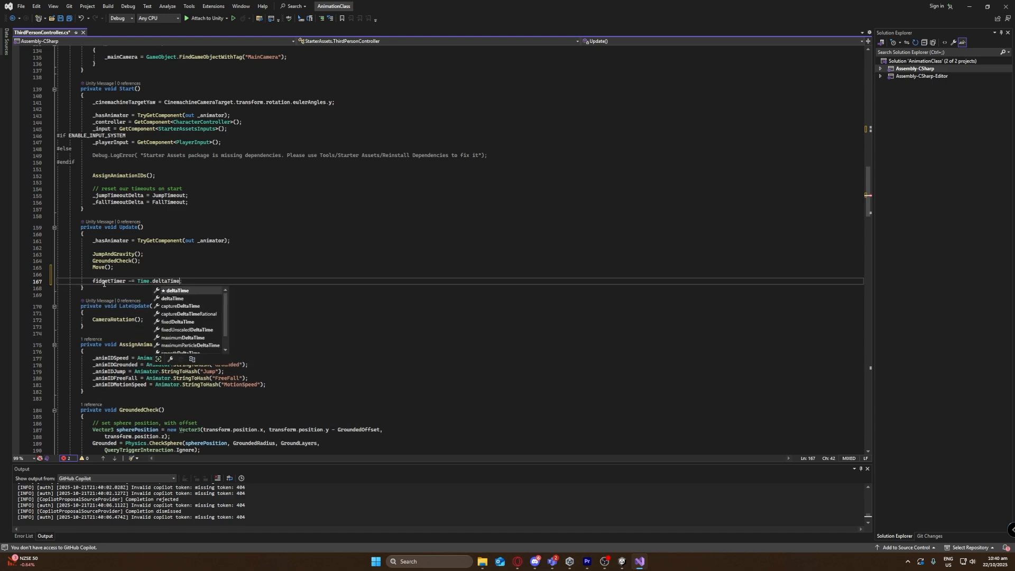
key("Tab")
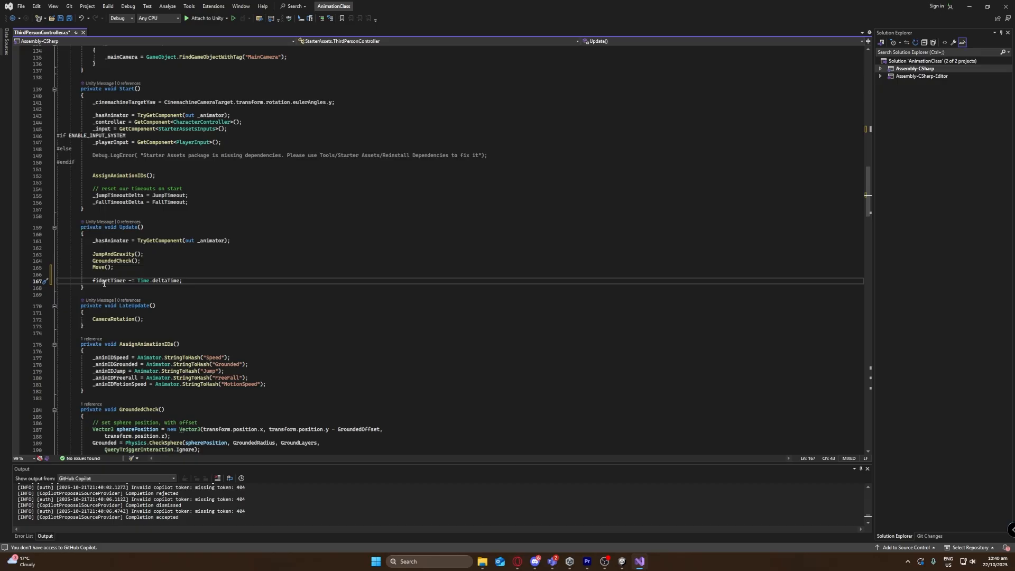
- Add an if block with the condition "fidgetTimer <= 0" below the timer decrement in Update, leaving a blank line between them
key("Return")
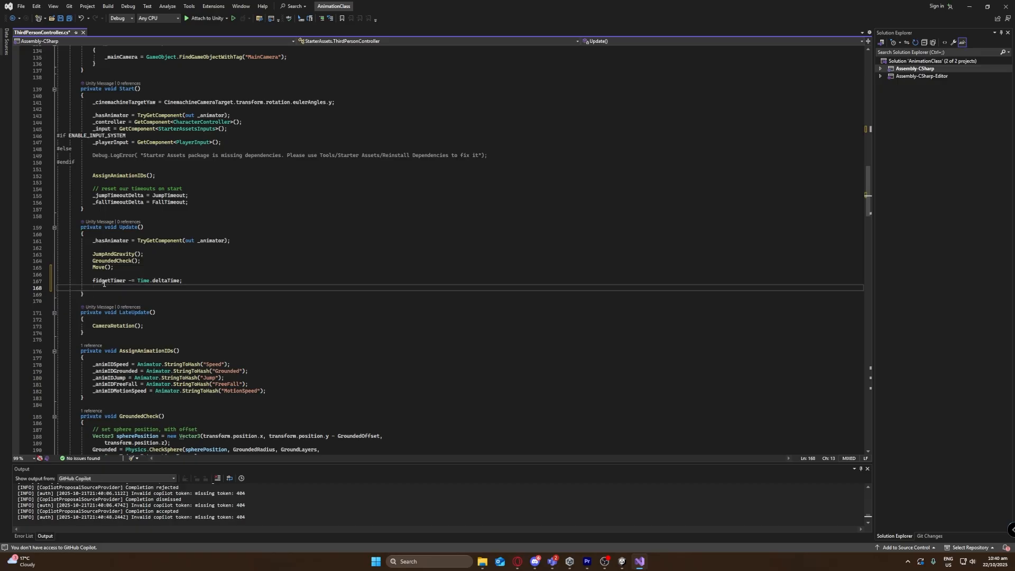
key("Return")
type("if ")
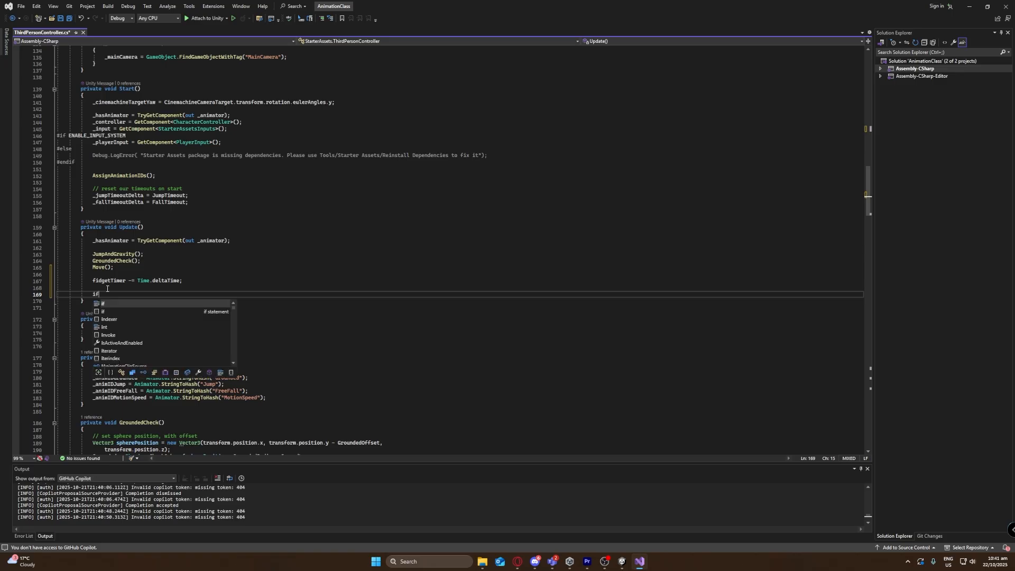
type("(")
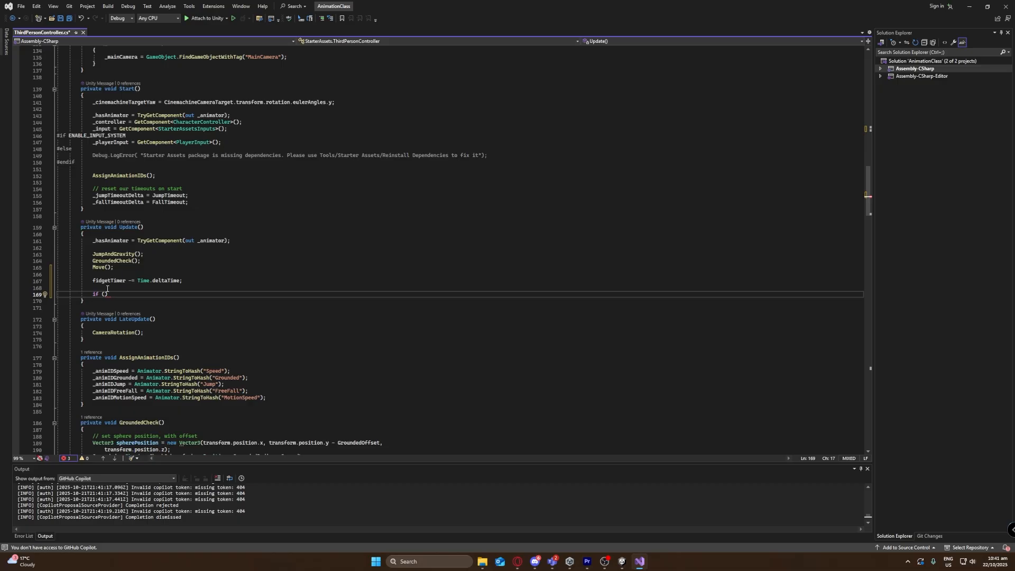
type("fidge")
type("tTime")
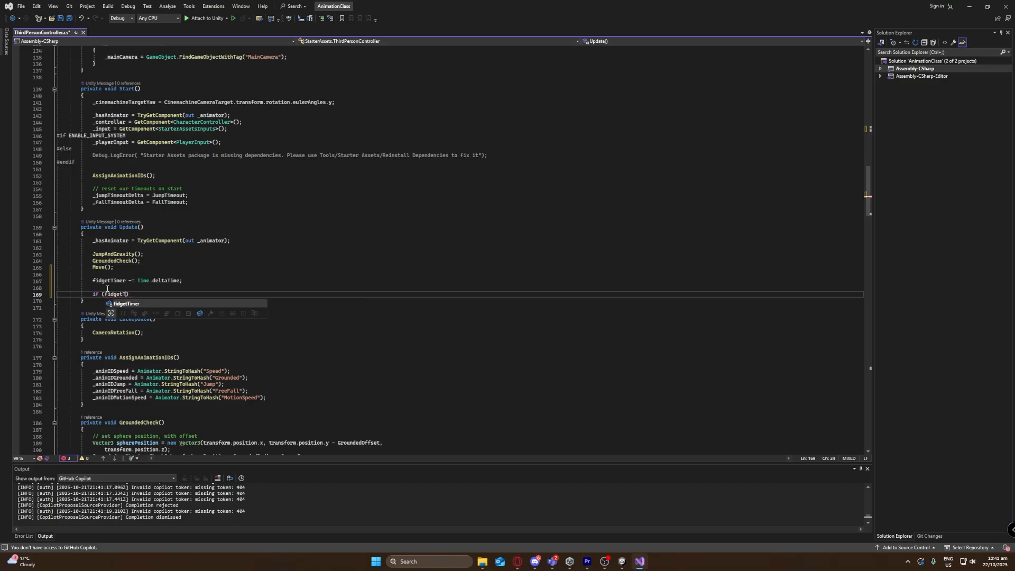
type("r <= 0")
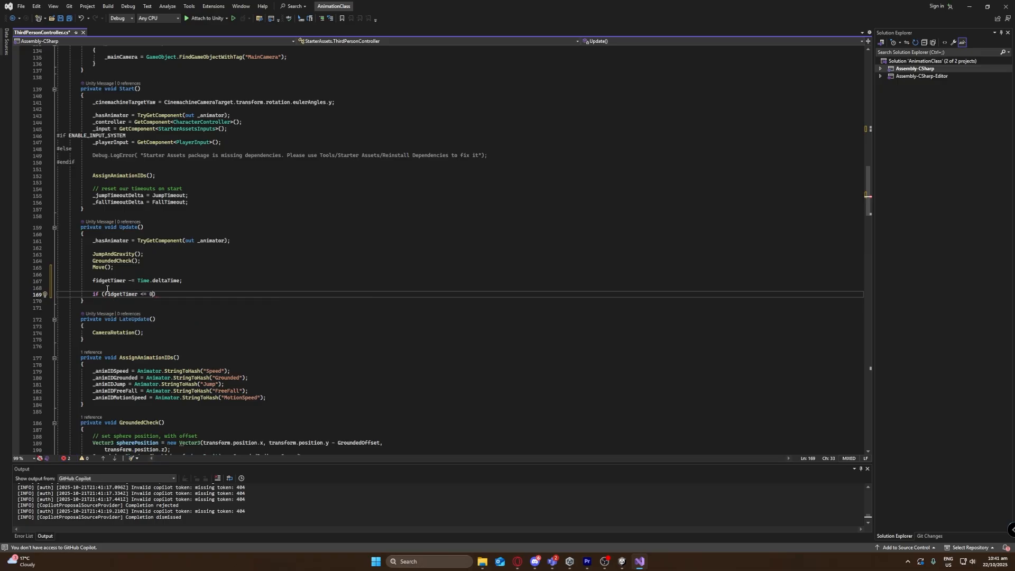
type(")")
key("Return")
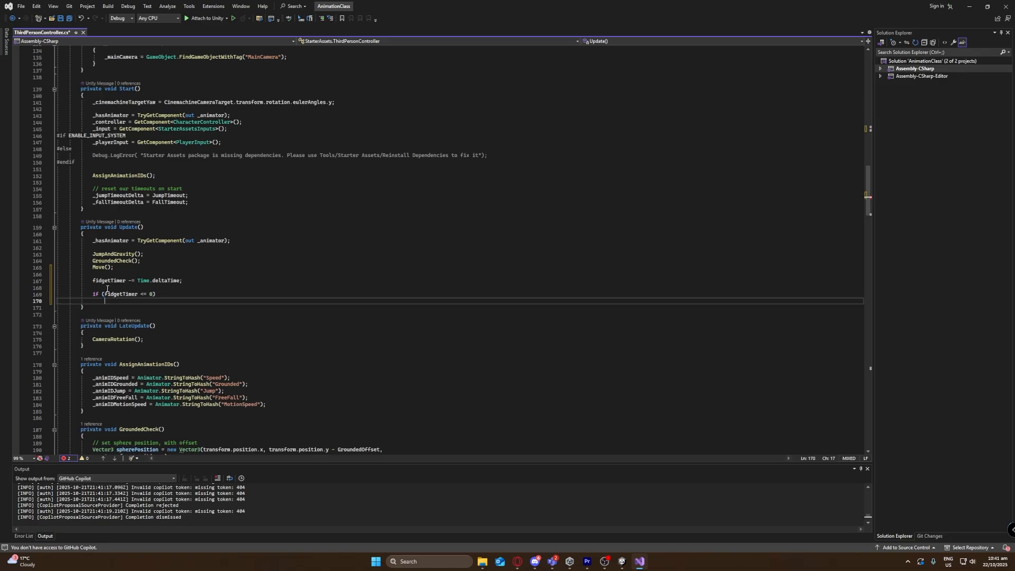
type("{")
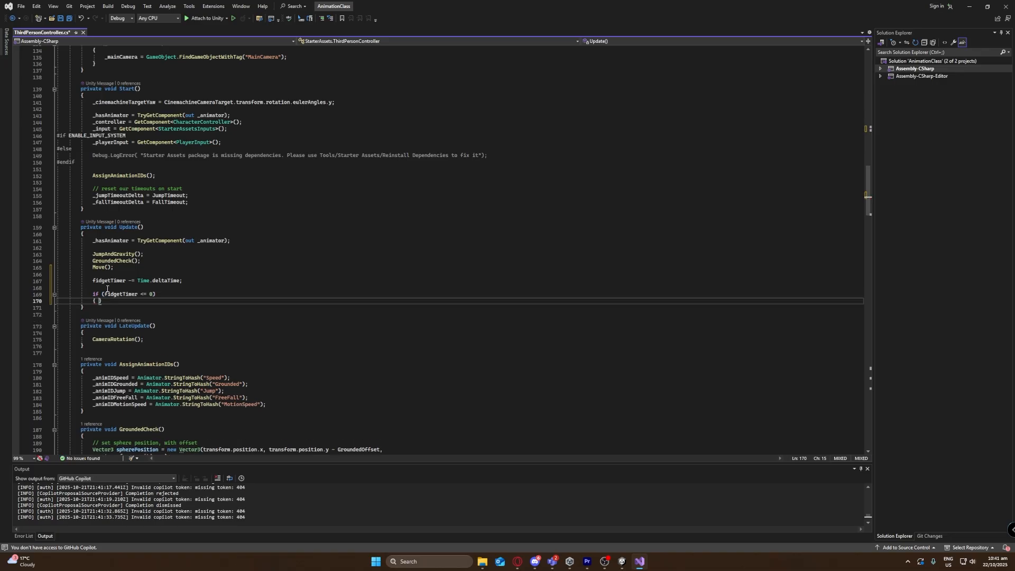
key("Return")
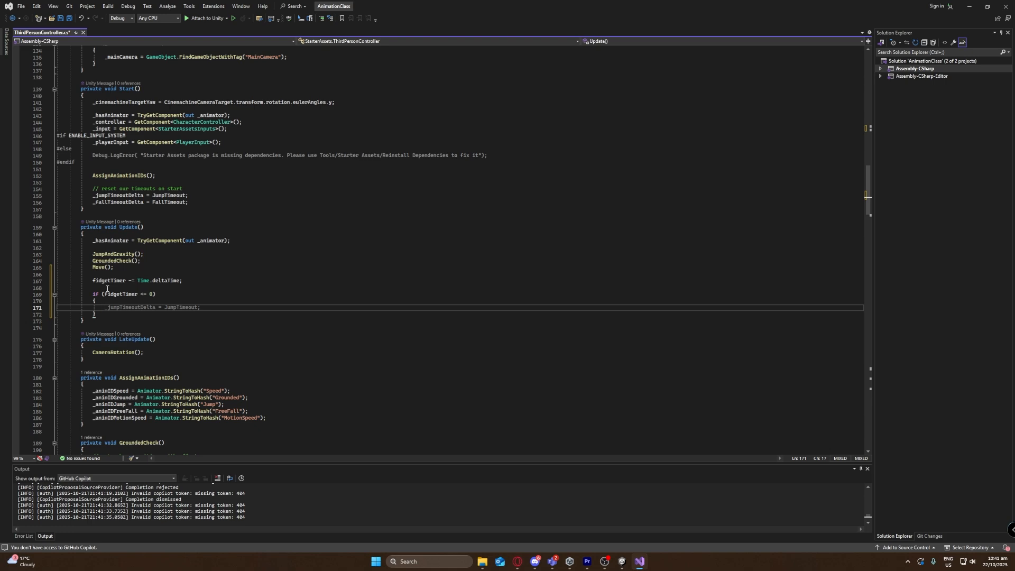
- Inside the fidgetTimer if block, add the line _animator.SetBool("Fidgeting", true);
type("_anim")
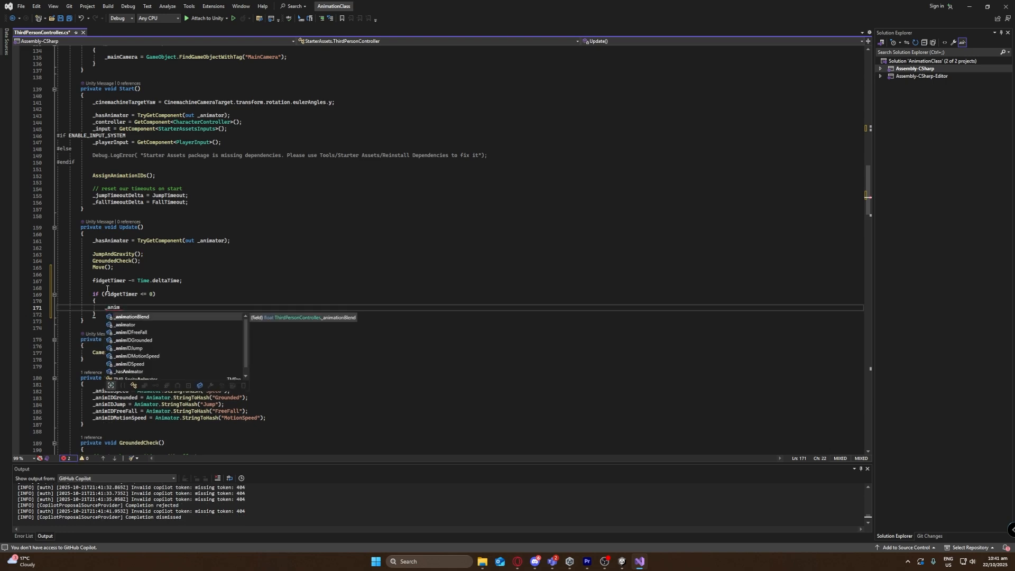
type("ator")
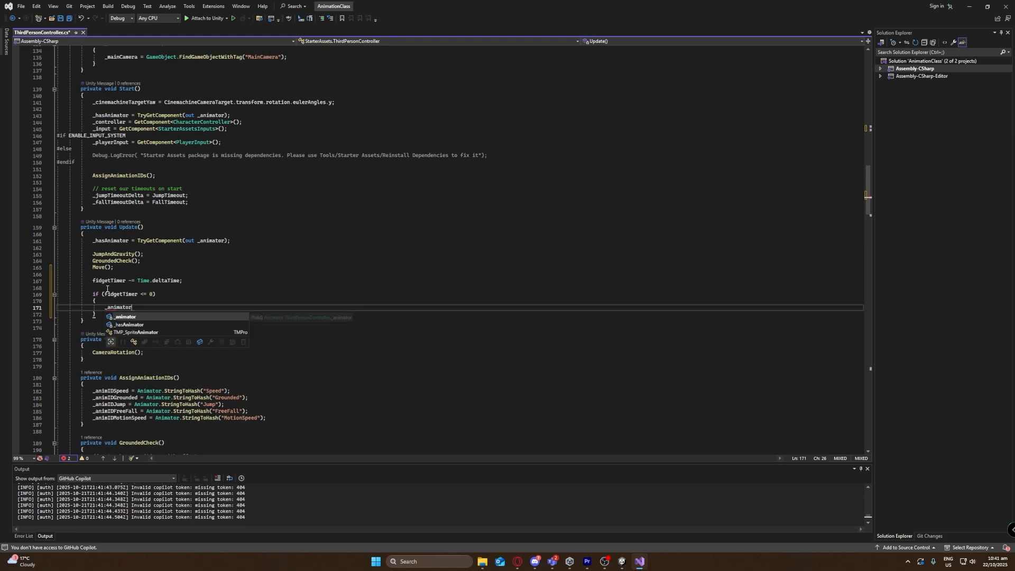
type(".SetBool(")
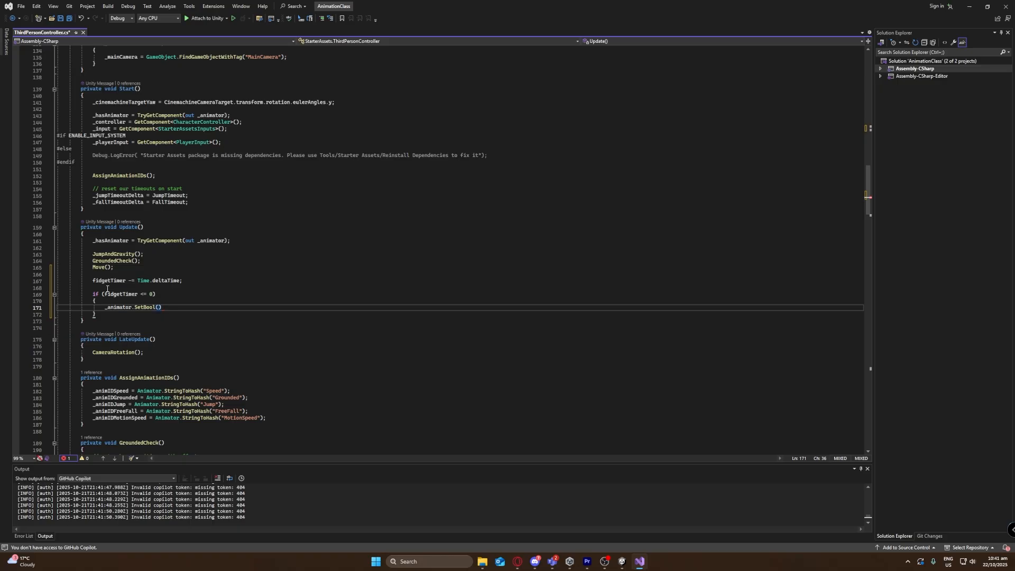
key("Left")
type("\"Fidgeting\", true")
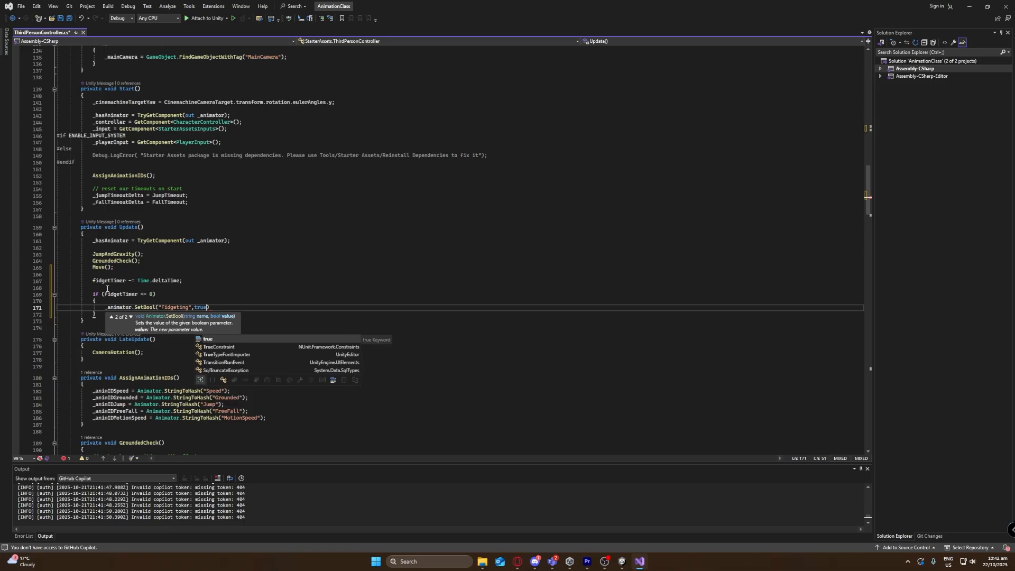
type(");")
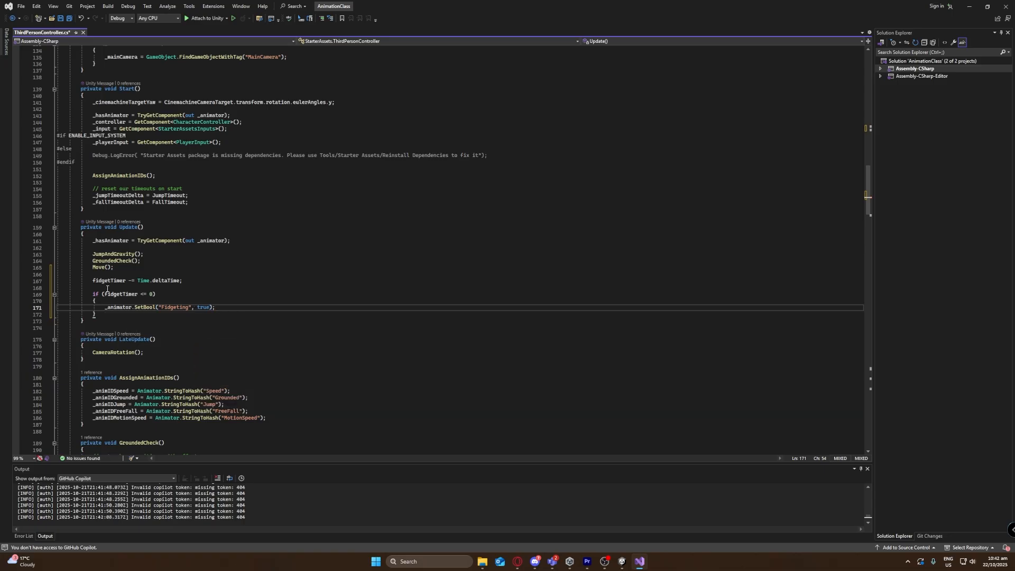
- Reset the timer inside the if block with the line "fidgetTimer = 5.0f;" below the SetBool call
key("Return")
type("fidgetTi")
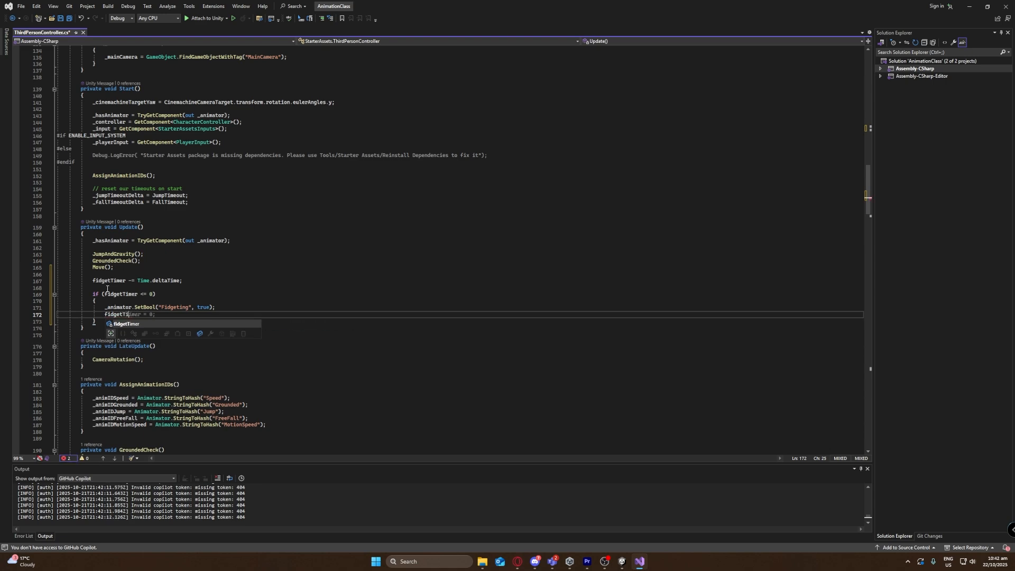
type("mer = 5.0f")
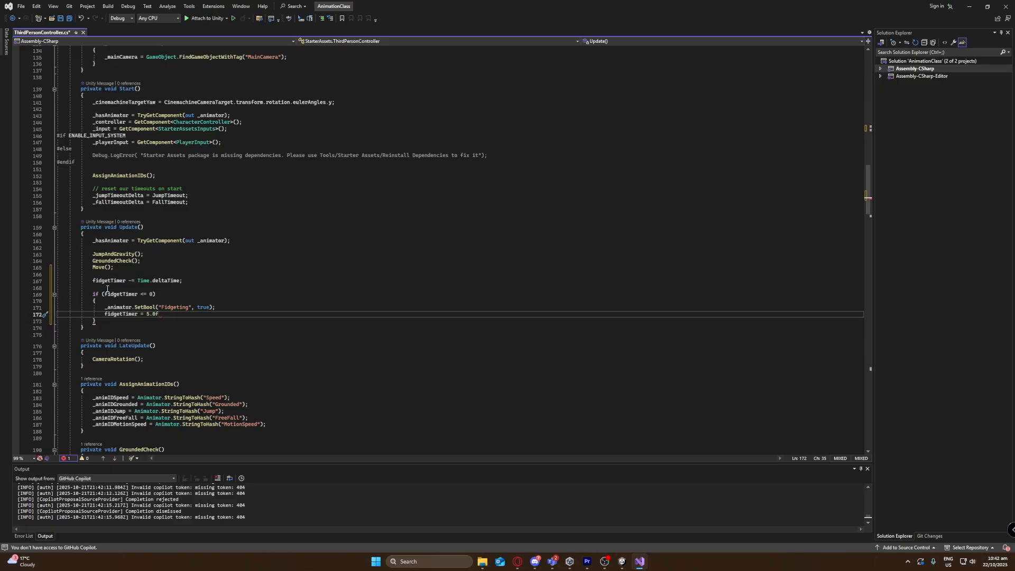
type(";")
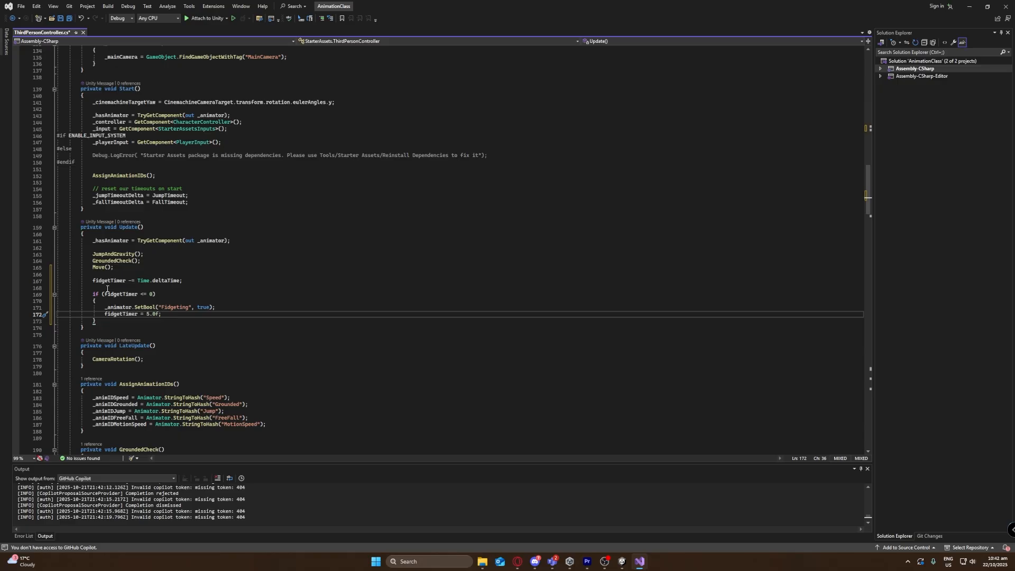
- Add print("Fidgeting triggered"); below the timer reset in the if block and save the script
key("Return")
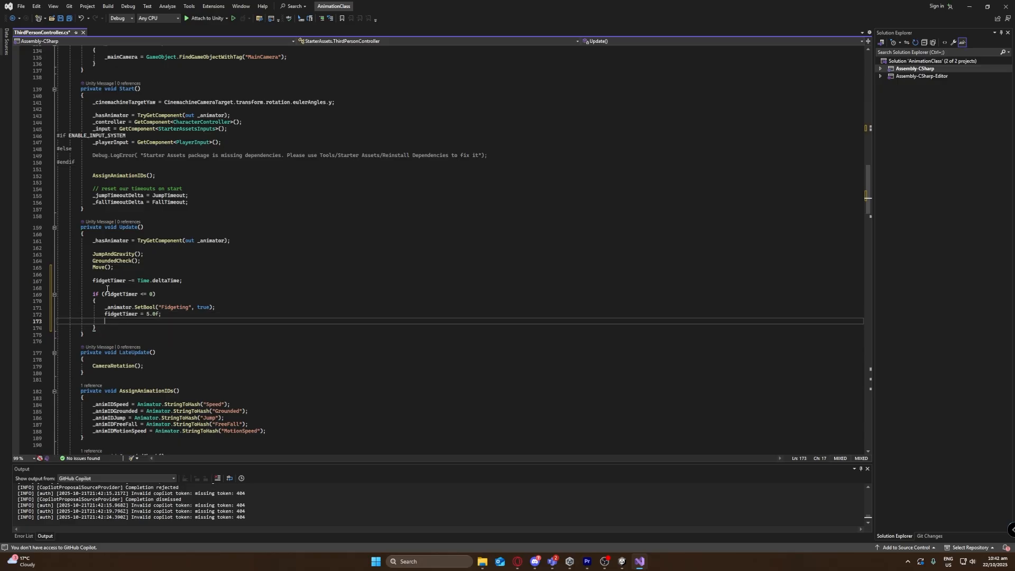
type("print")
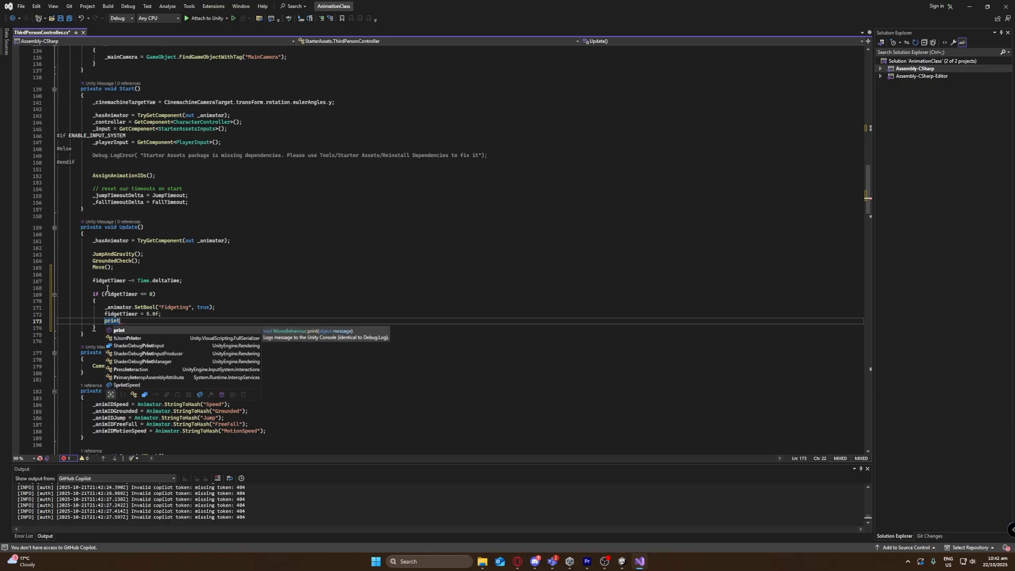
type("(")
type("\"")
type("Fidgeting")
type(" triggered")
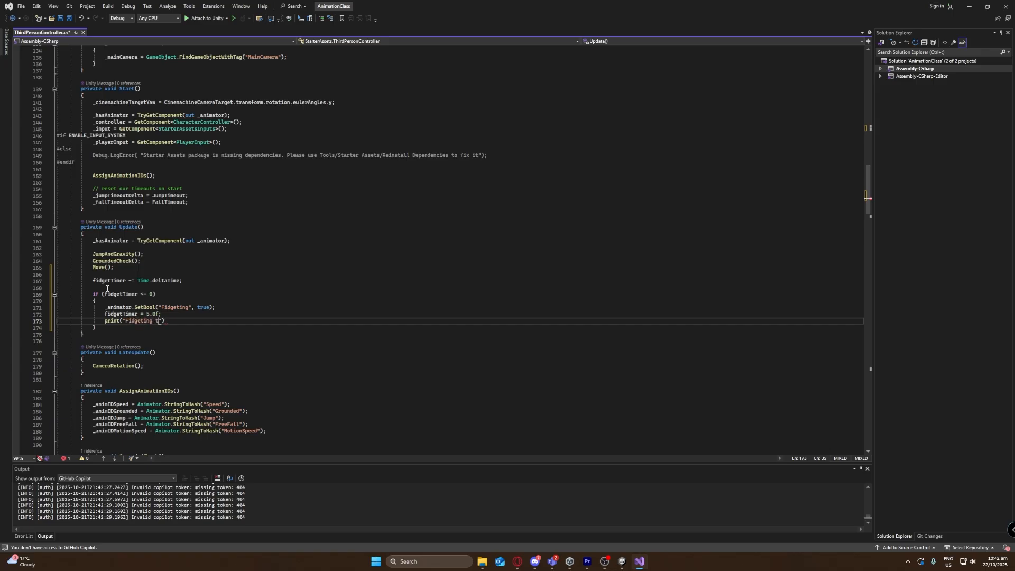
key("End")
type(";")
key("Down")
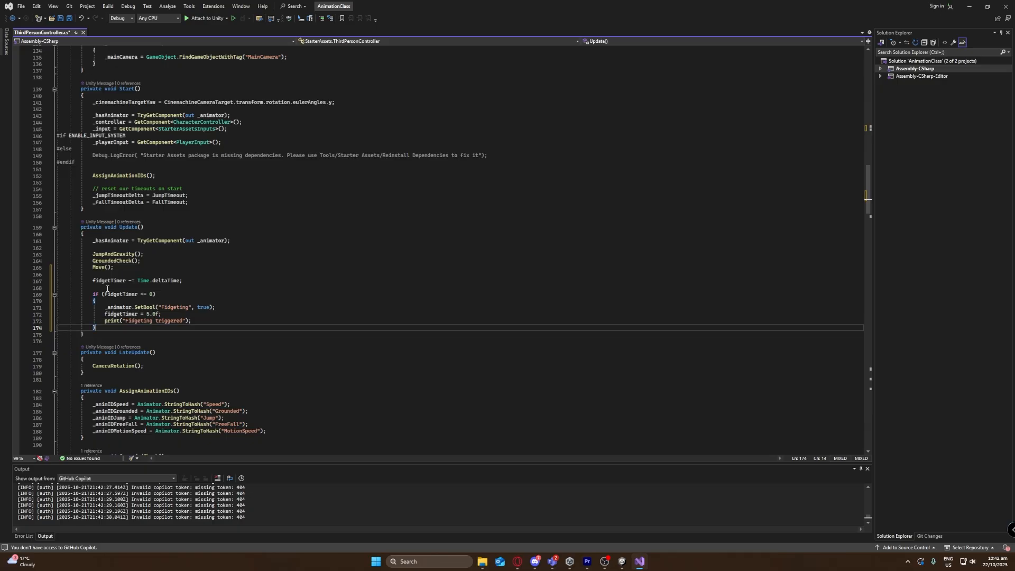
key("ctrl+s")
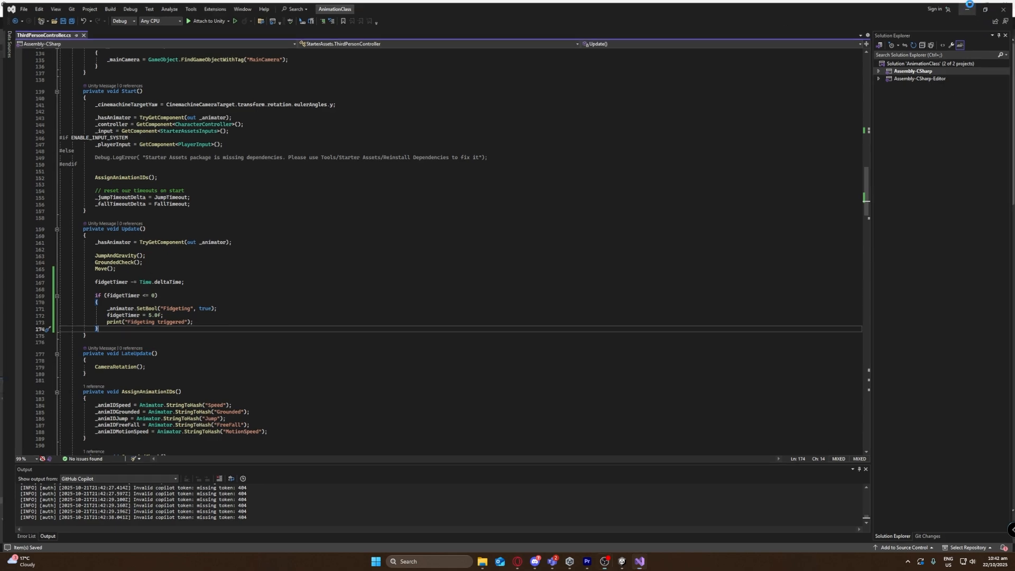
- Switch to Unity, play the scene and move the character around to test the fidget trigger, stopping play mode when done
key("alt+Tab")
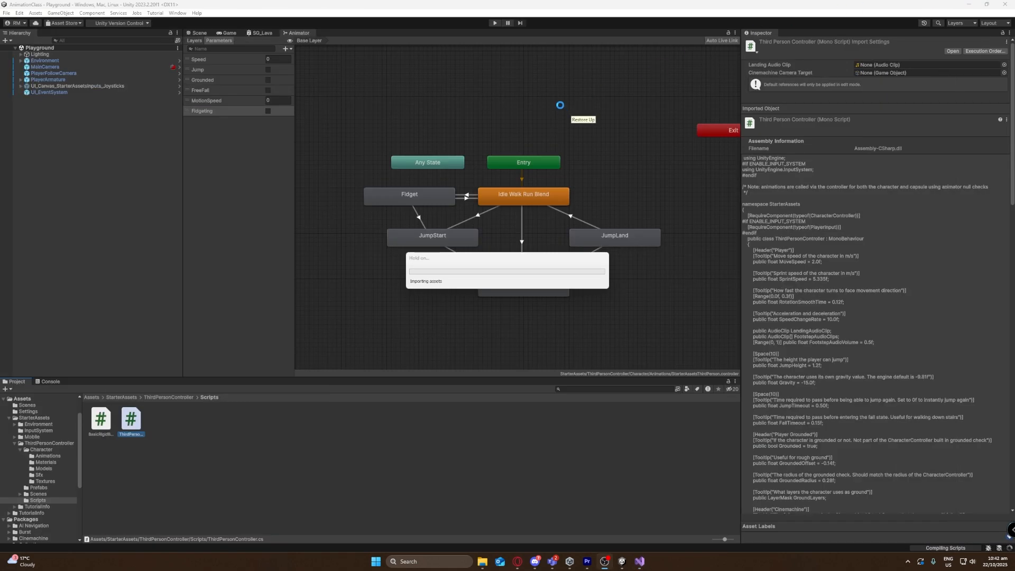
left_click(495, 24)
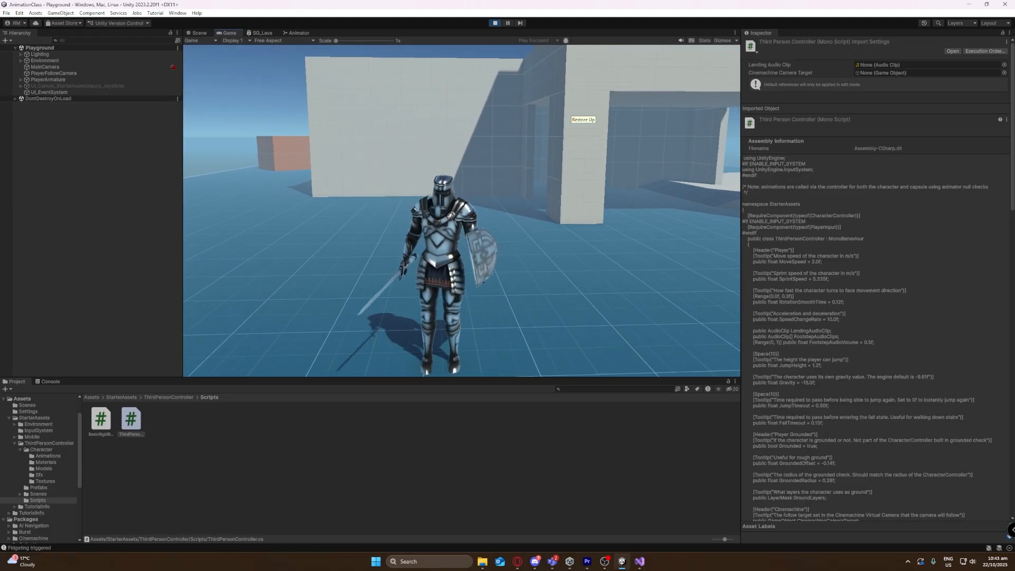
key("d")
key("w")
key("a")
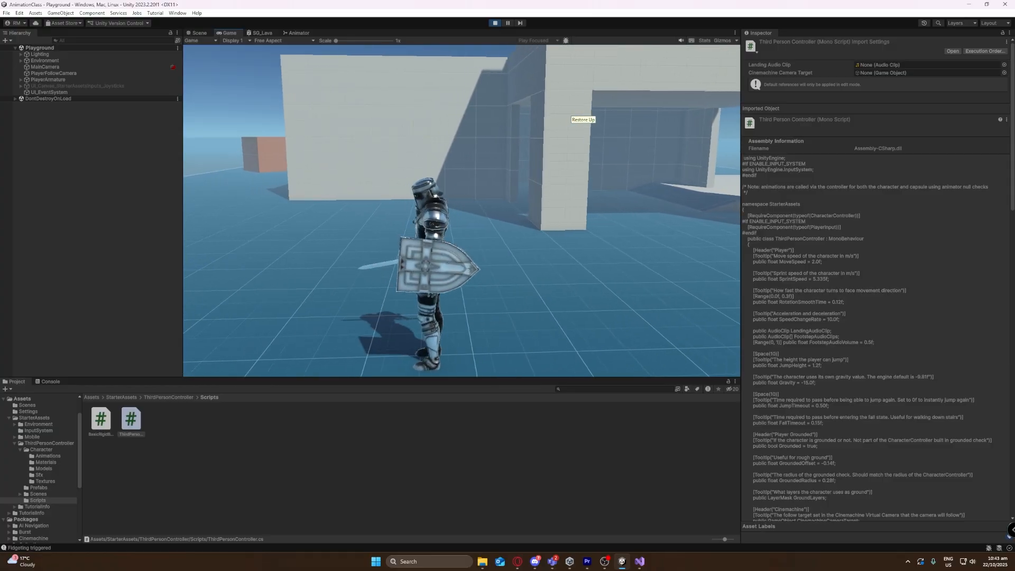
key("w")
key("d")
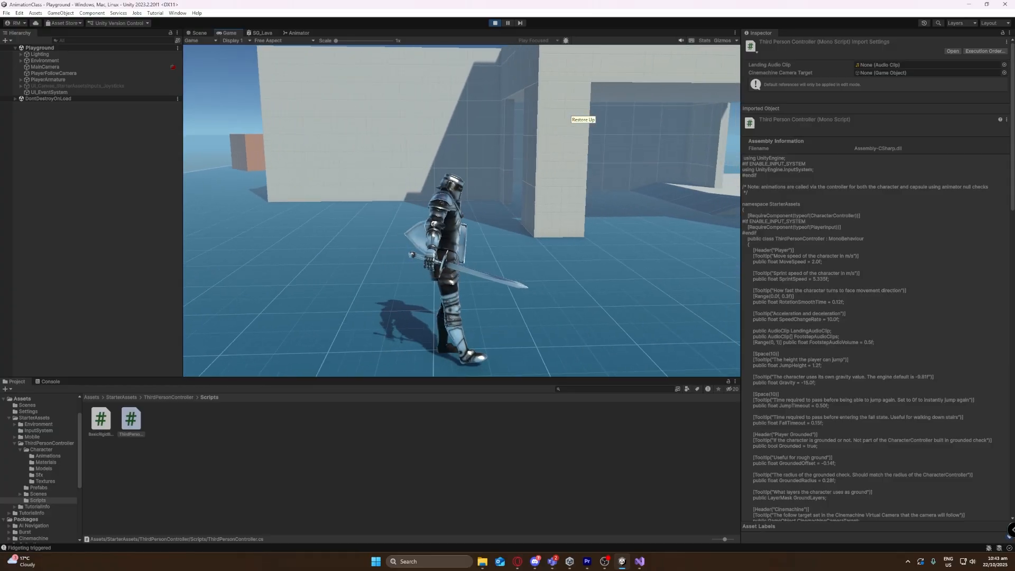
key("s")
key("a")
key("d")
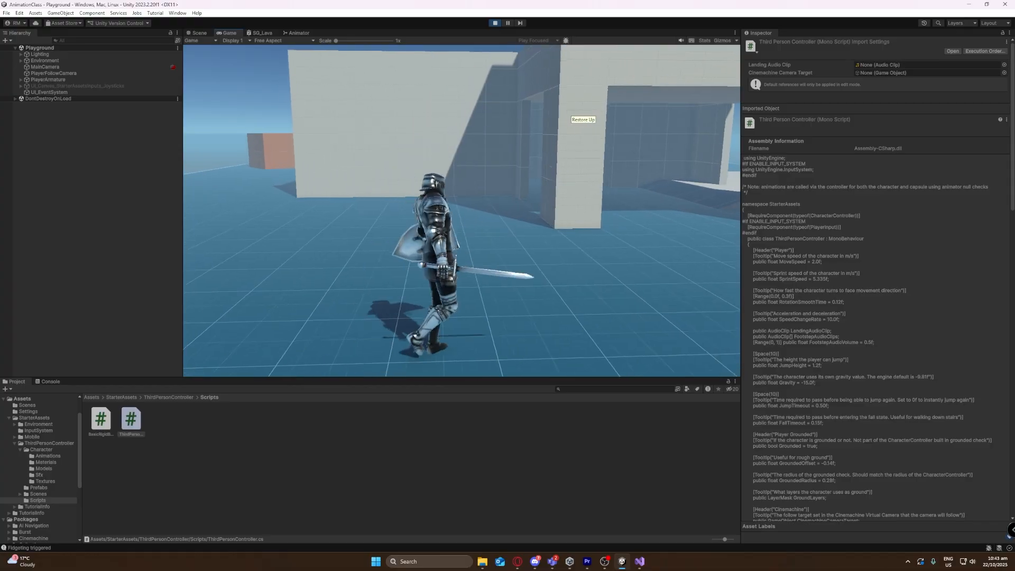
key("a")
key("w")
key("Escape")
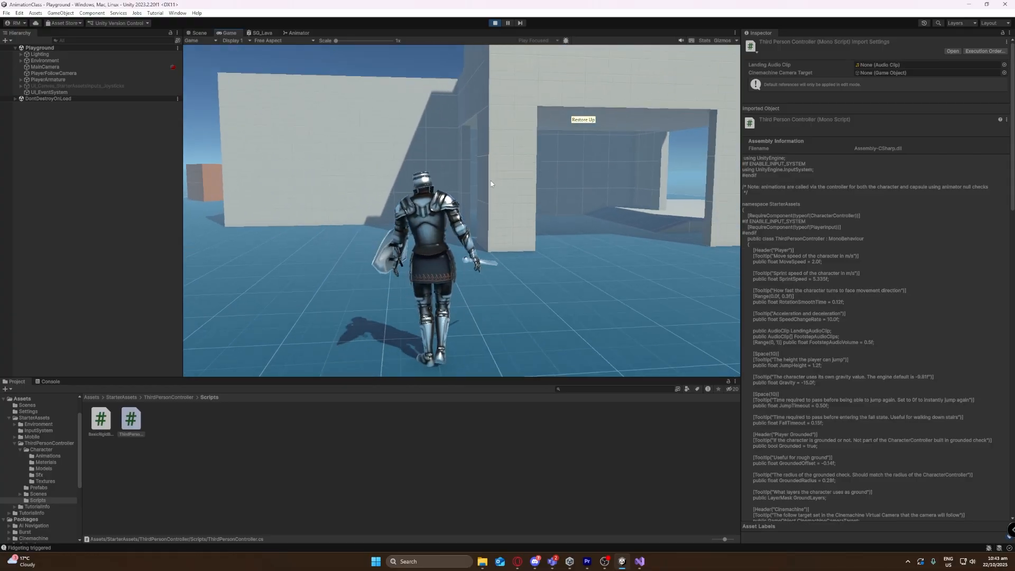
left_click(493, 23)
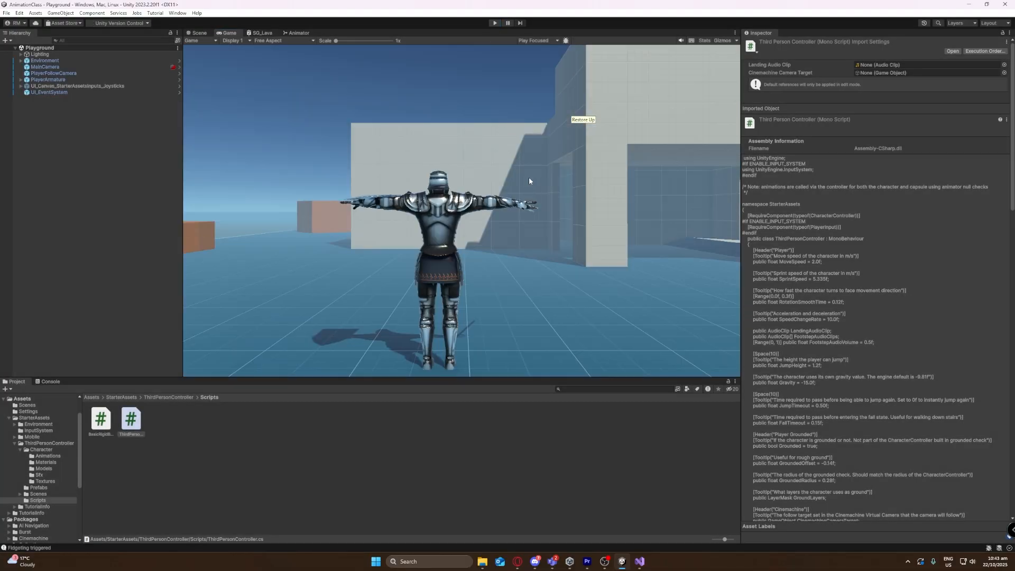
- Switch to Visual Studio and, below the fidgetTimer block in Update, add an if block with the condition _animator.GetFloat(_animIDSpeed) > 0
left_click(644, 565)
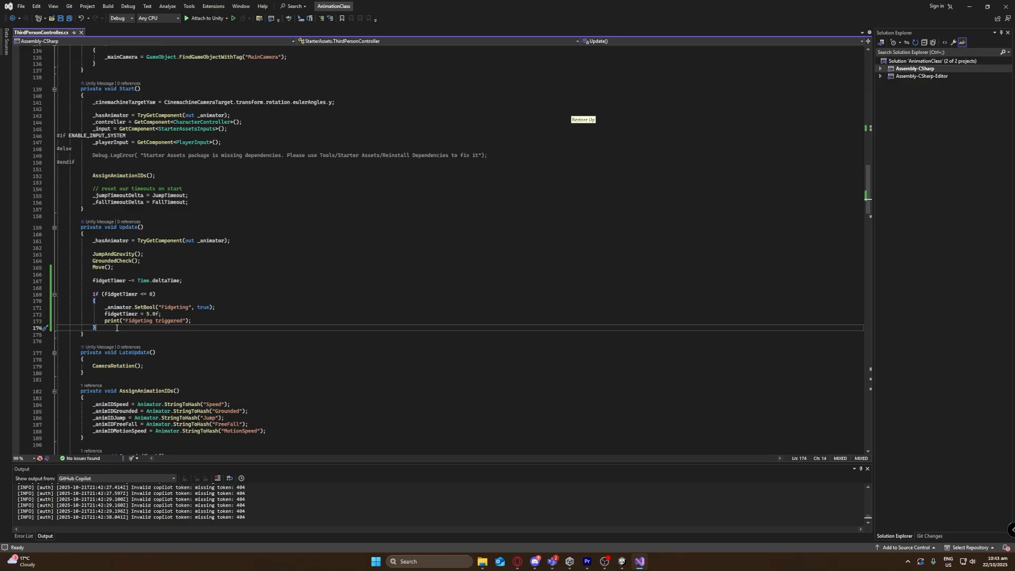
key("Return")
key("Return")
key("Up")
key("Down")
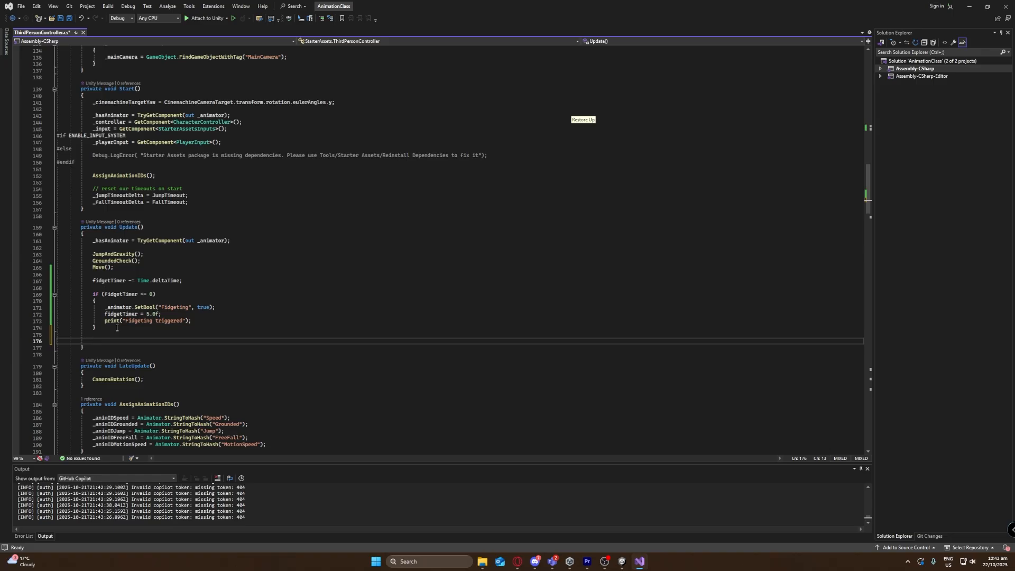
type("if (_animator")
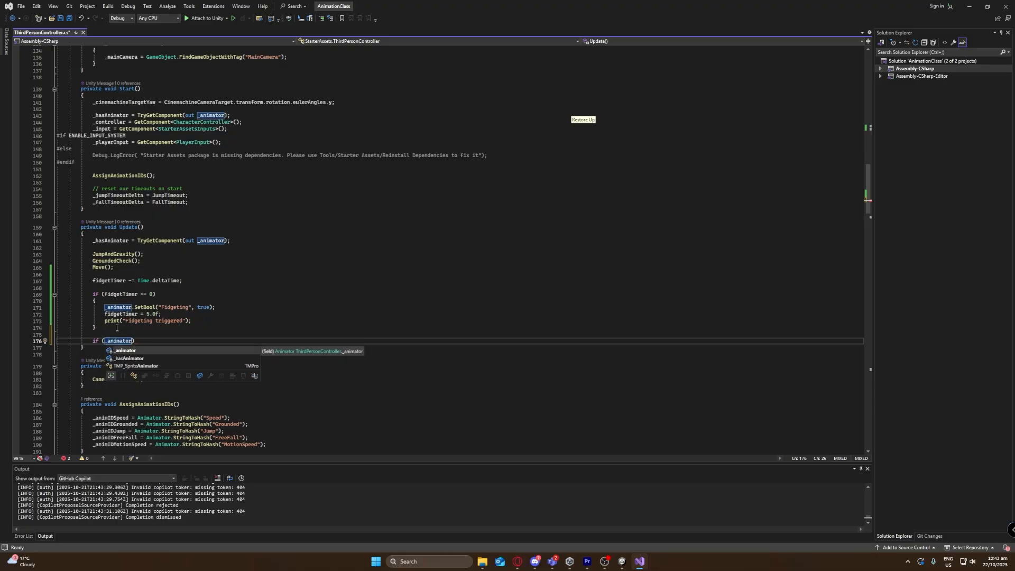
type(".GetFloat")
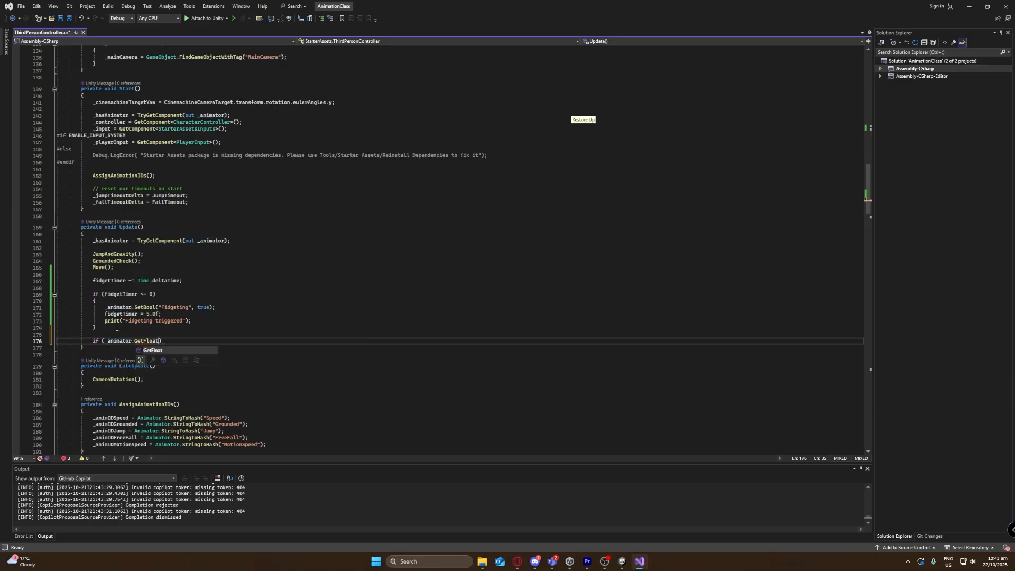
type("()")
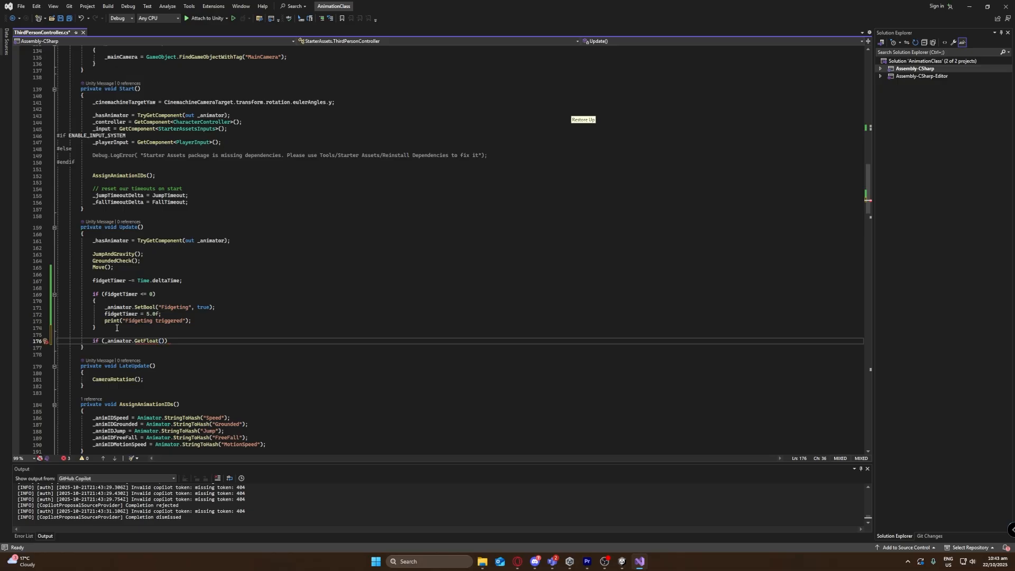
type("_animID")
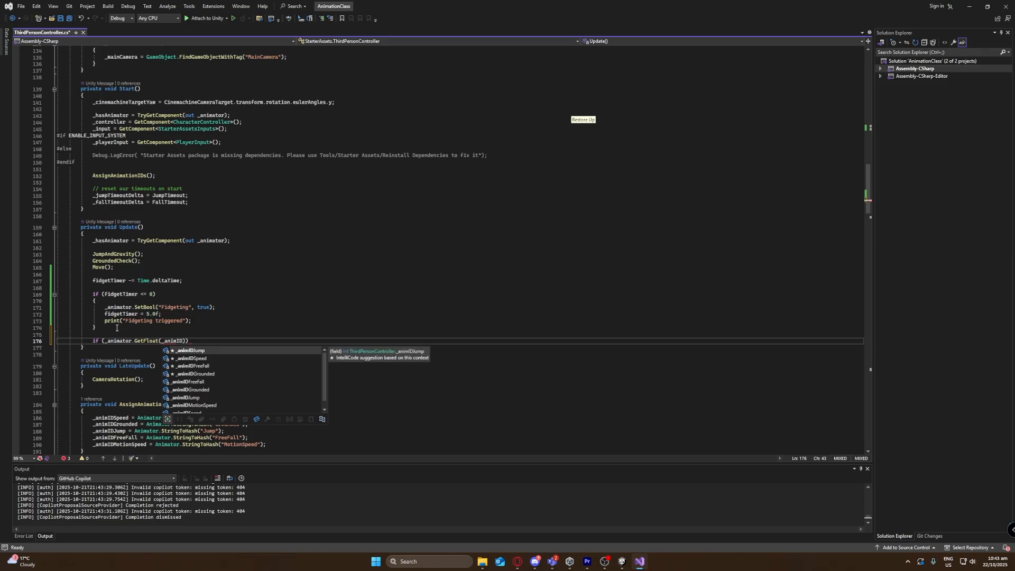
type("Speed")
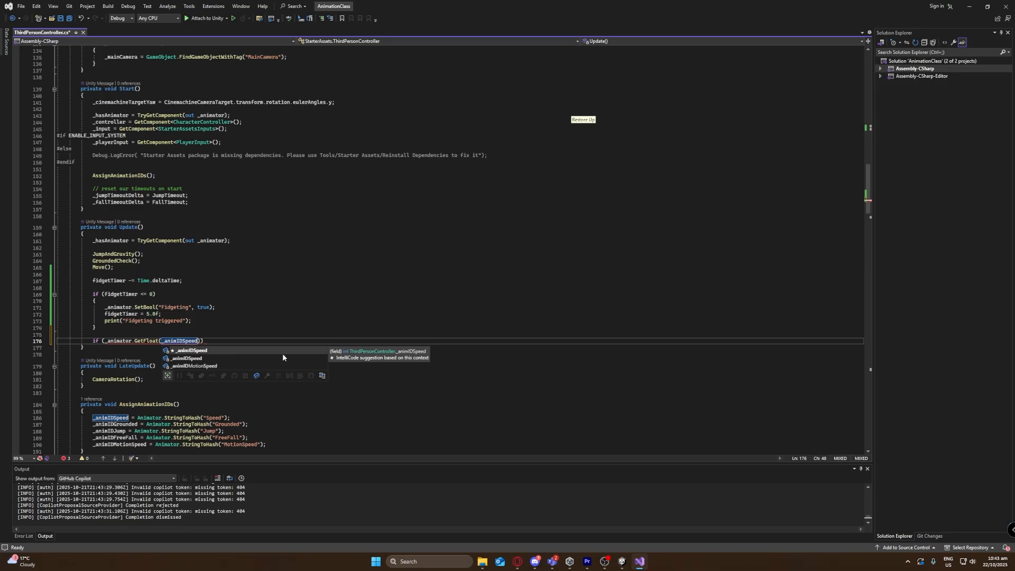
type(") > 0)")
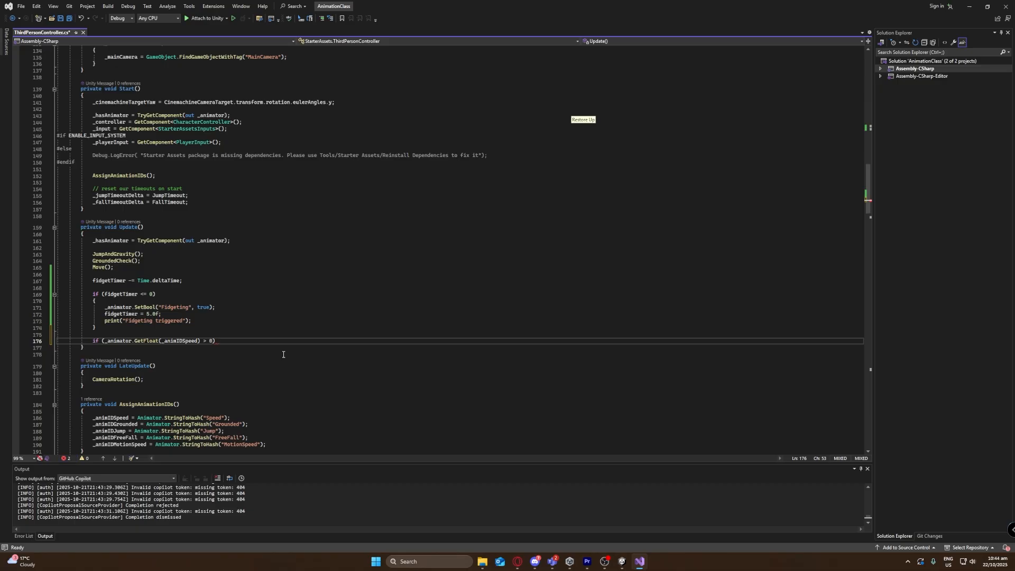
left_click(236, 340)
key("Return")
type("{")
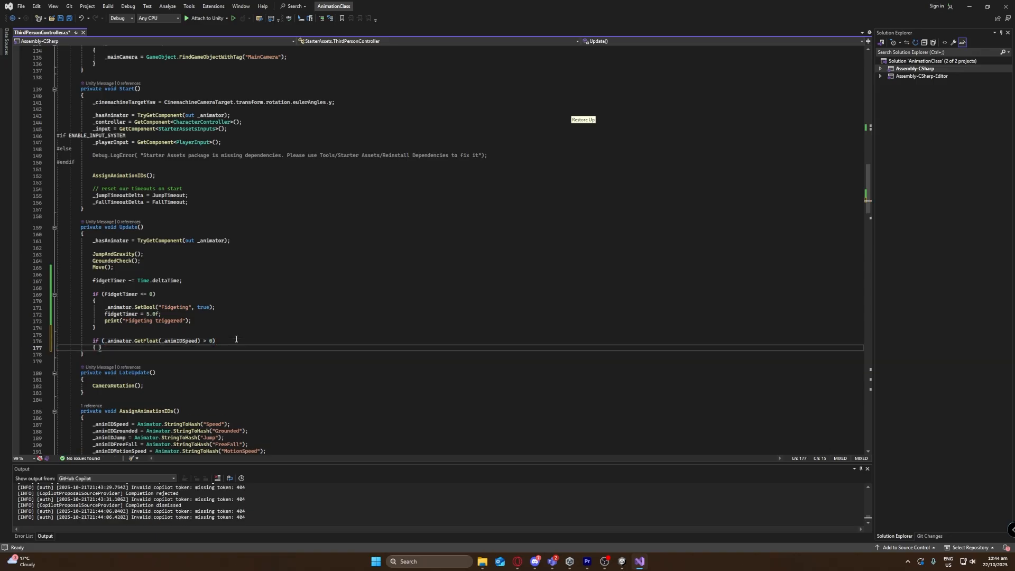
key("Return")
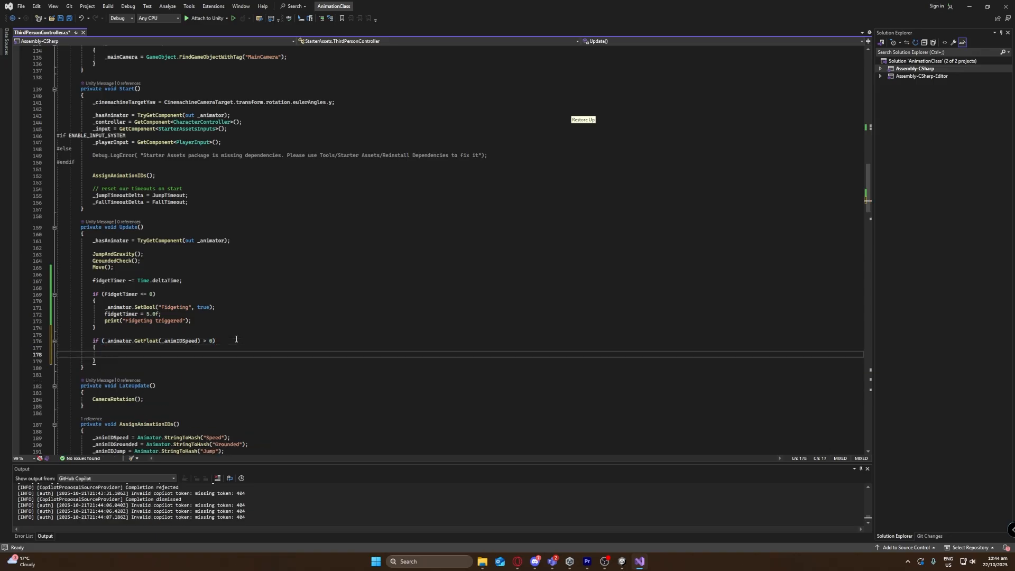
- Inside the speed check block, add the line _animator.SetBool("Fidgeting", false);
type("_anim")
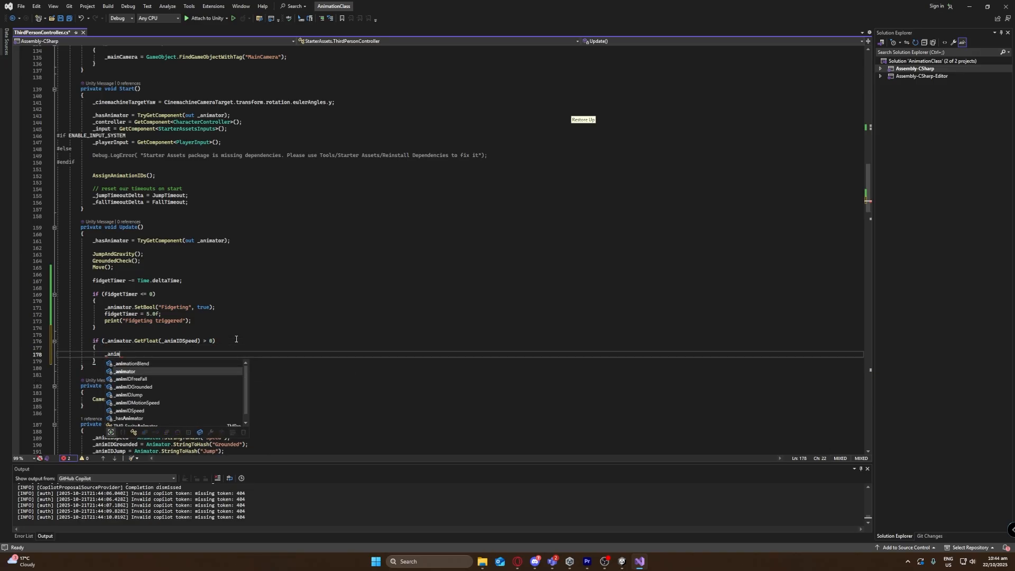
type("tor.")
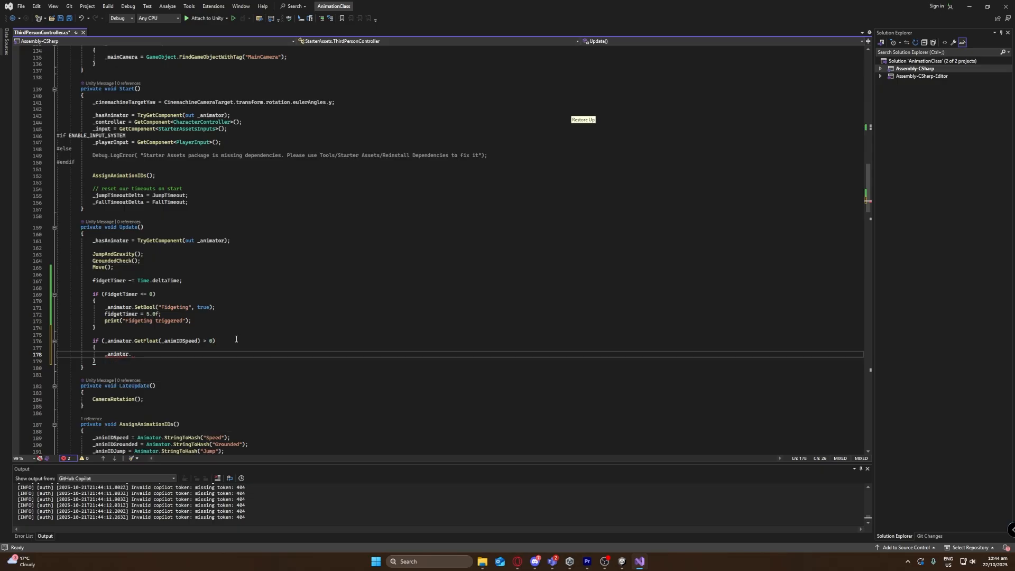
type("SetBool")
key("Left")
key("Left")
key("Left")
key("Left")
key("Left")
key("Left")
key("Left")
key("Left")
key("Left")
key("Left")
key("Left")
type("a")
key("Right")
key("Right")
key("Right")
key("Right")
key("Right")
key("Right")
key("Right")
key("Right")
key("Right")
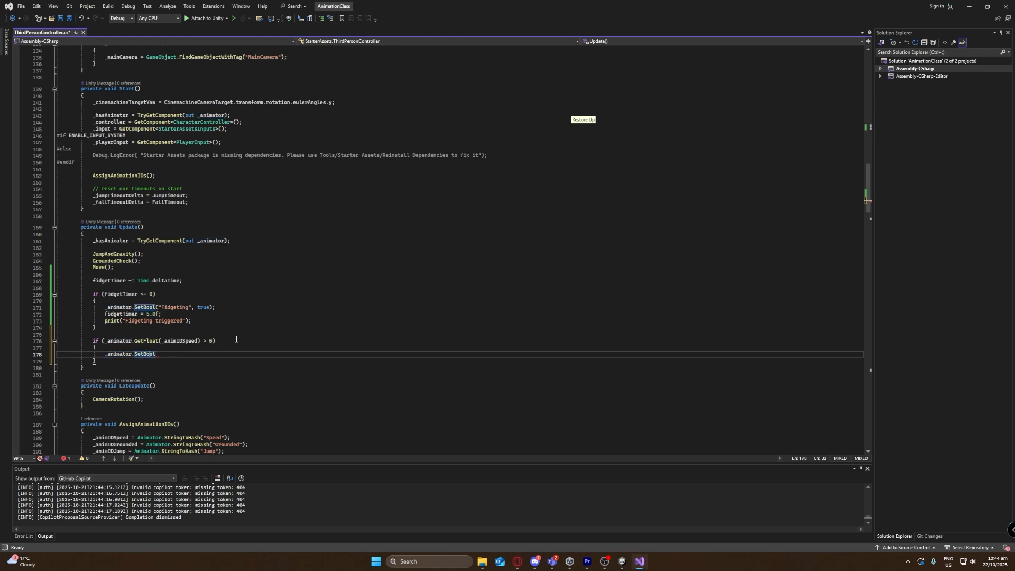
key("Right")
type("(\"F")
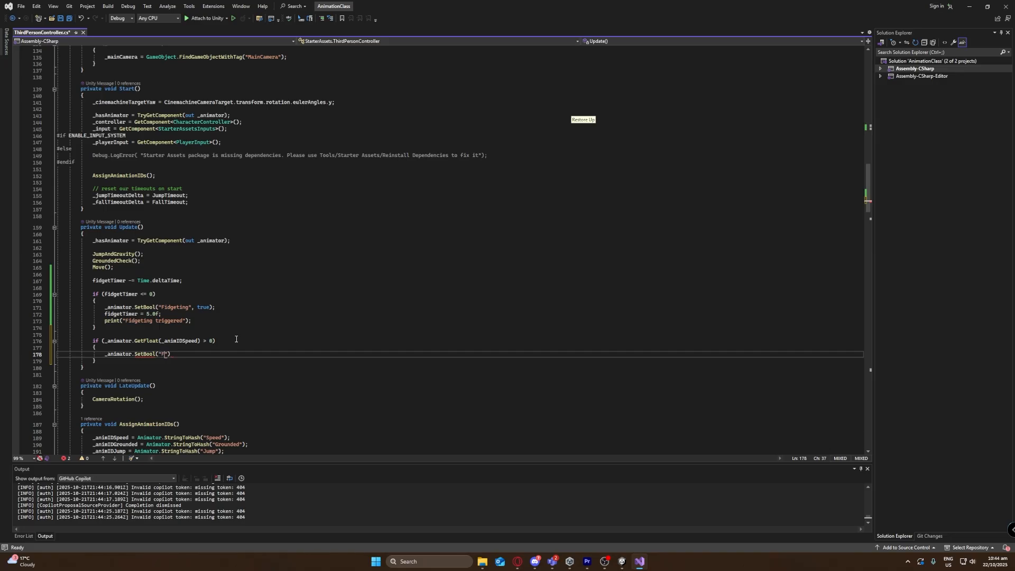
type("idgeting\"")
type(", fals")
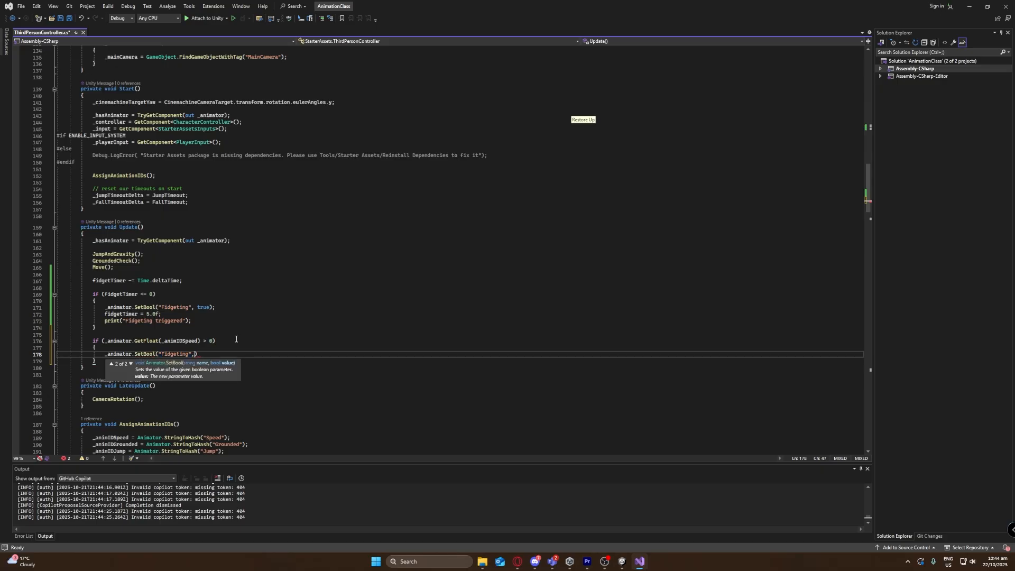
type("e)")
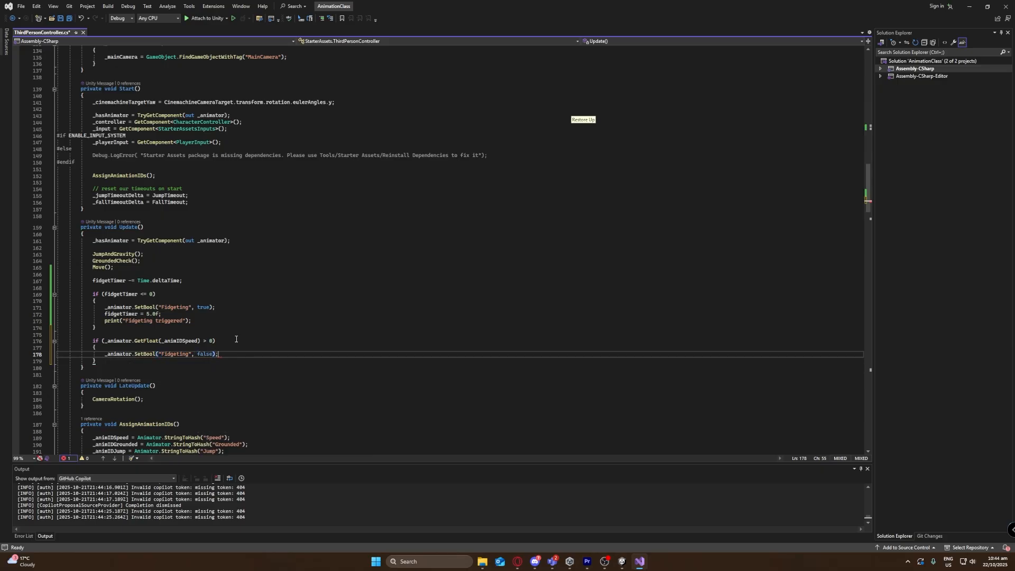
type(";")
- Add print("Fidgeting disabled"); below the SetBool false call in the speed check block and save the script
key("Return")
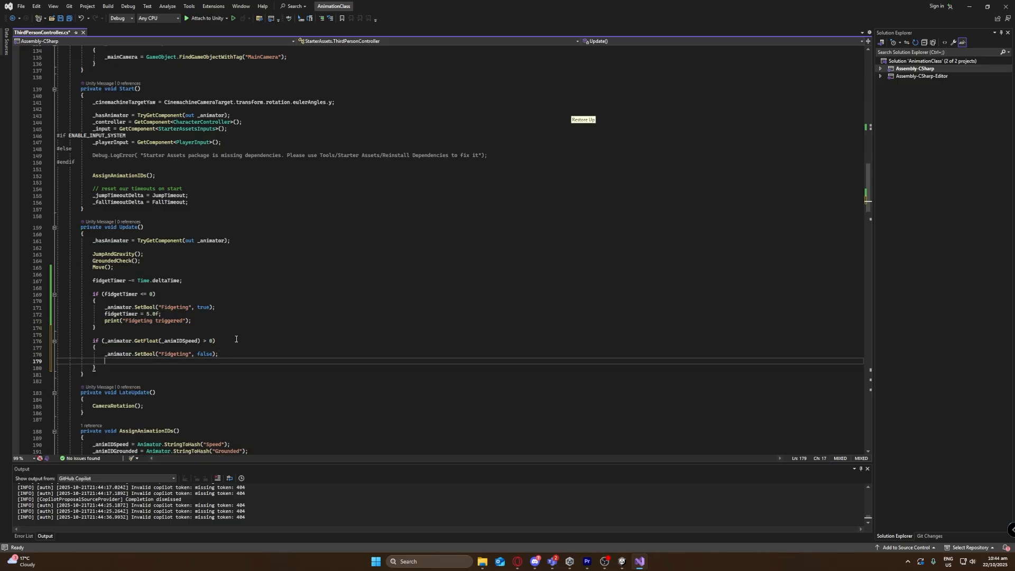
type("print")
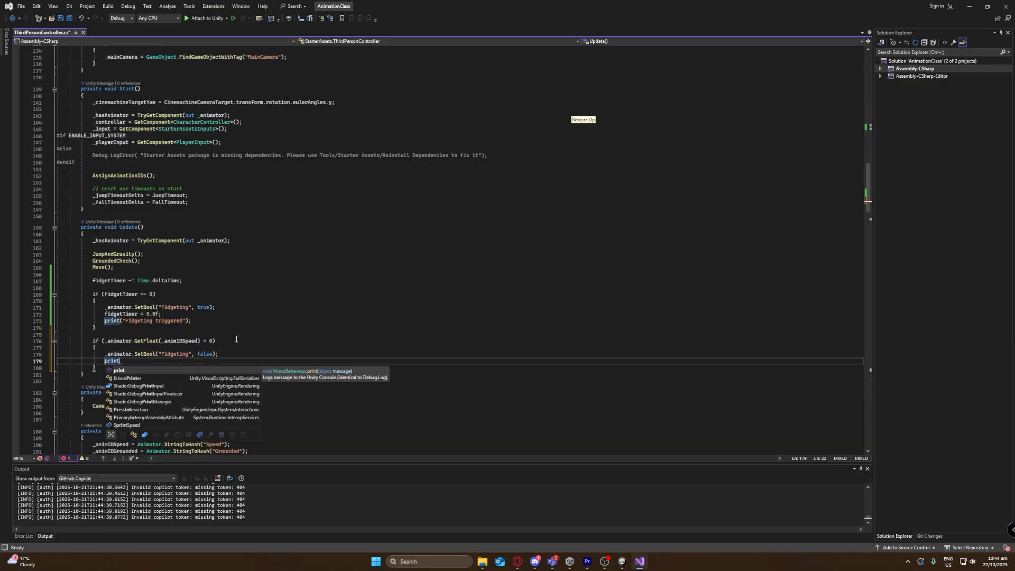
type("()")
key("Left")
type("\"")
type("Fidgeting ")
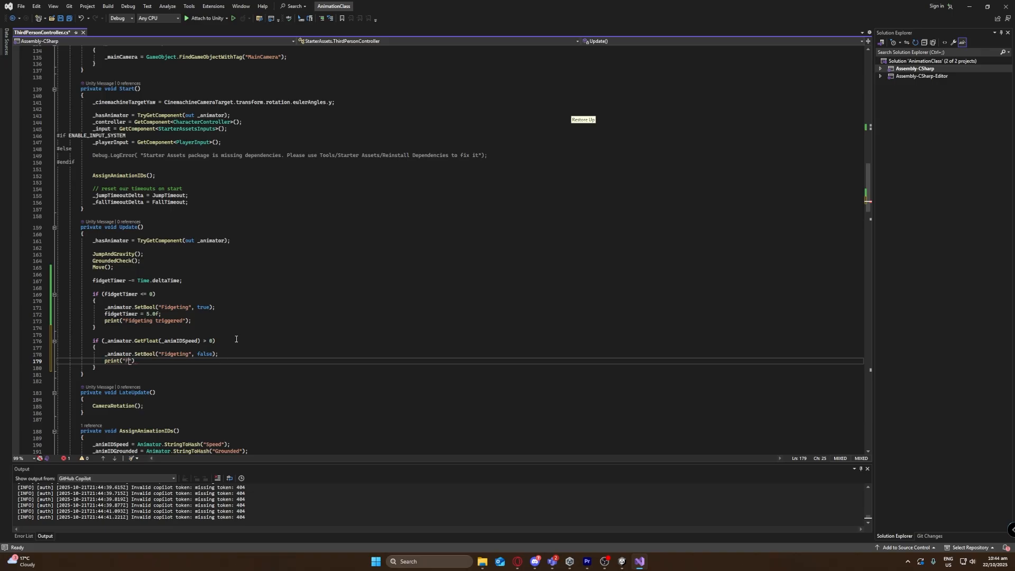
type("disabled\");")
key("ctrl+s")
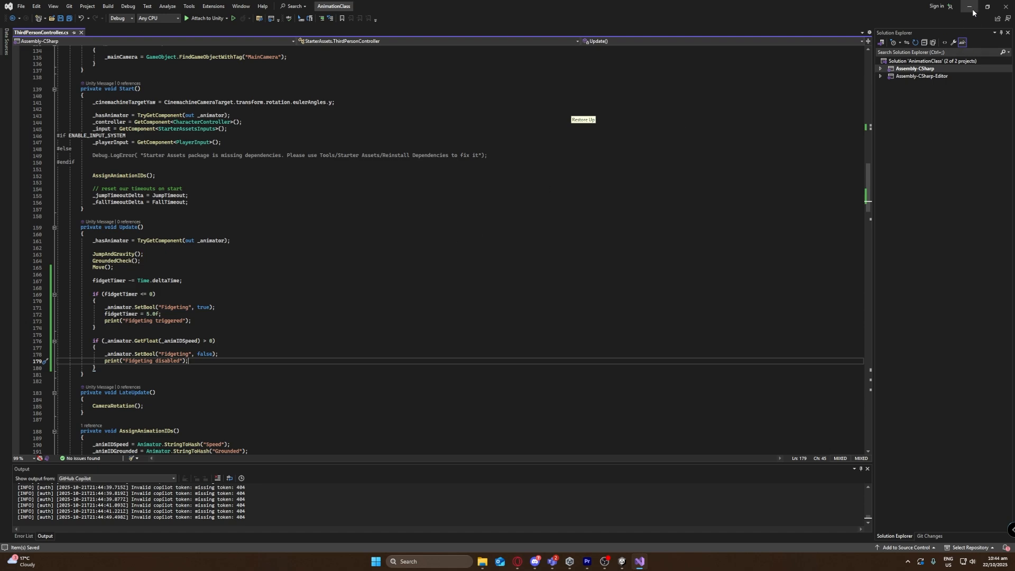
- Switch to Unity, play the scene and walk the character around after it fidgets to test the cancelling, stopping play mode when done
key("alt+Tab")
key("ctrl+p")
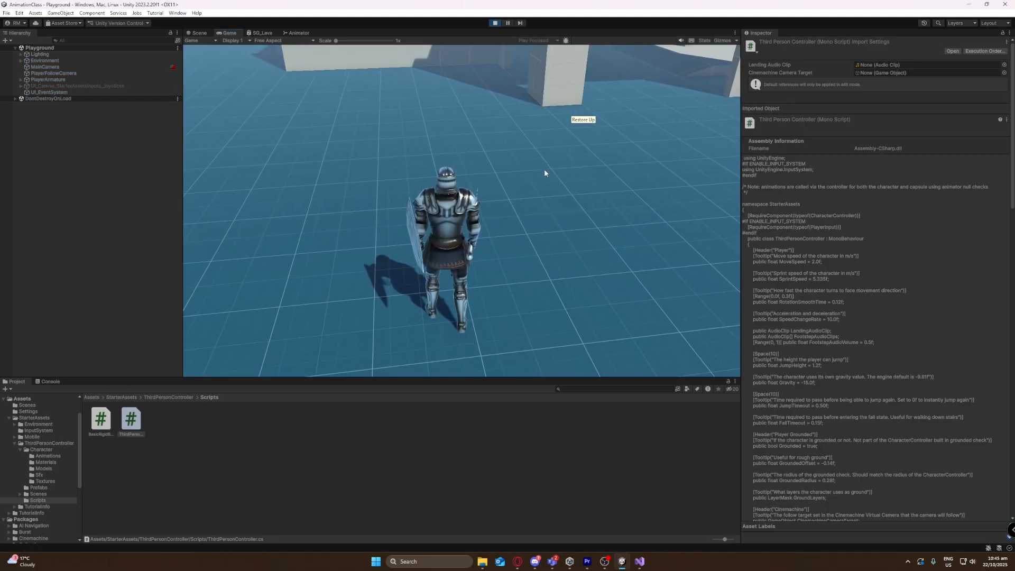
left_click(544, 172)
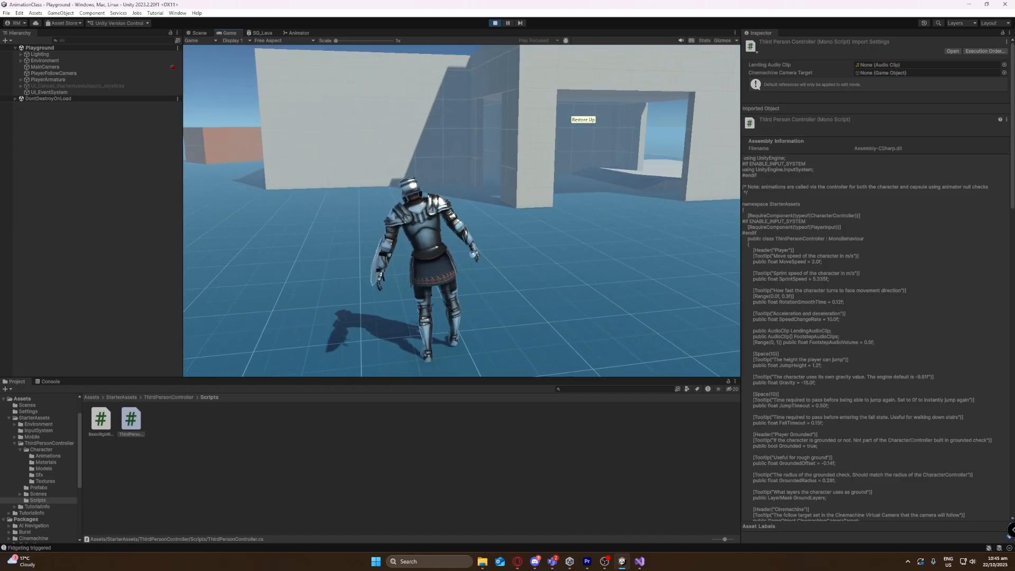
key("w")
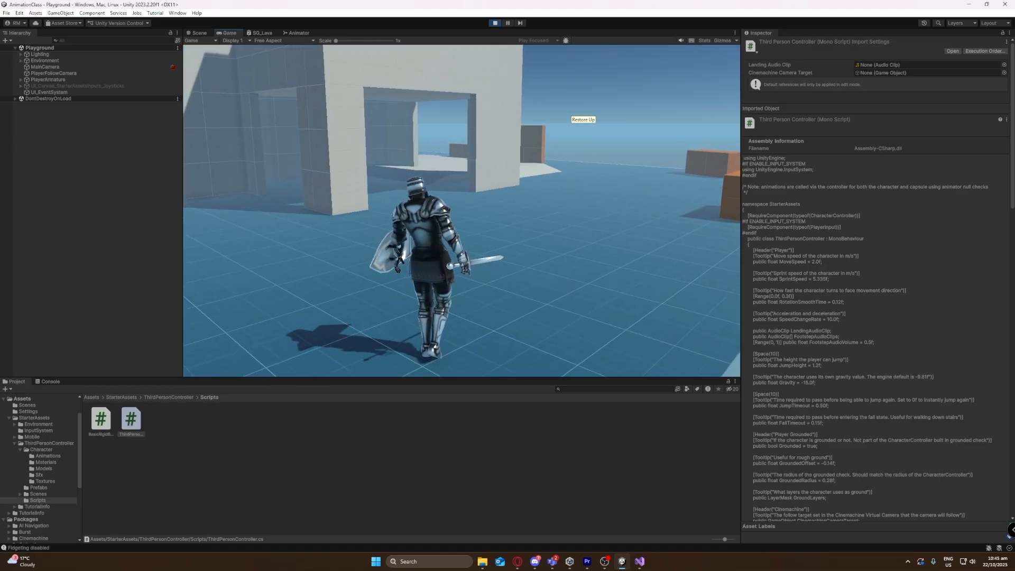
key("d")
key("a")
key("d")
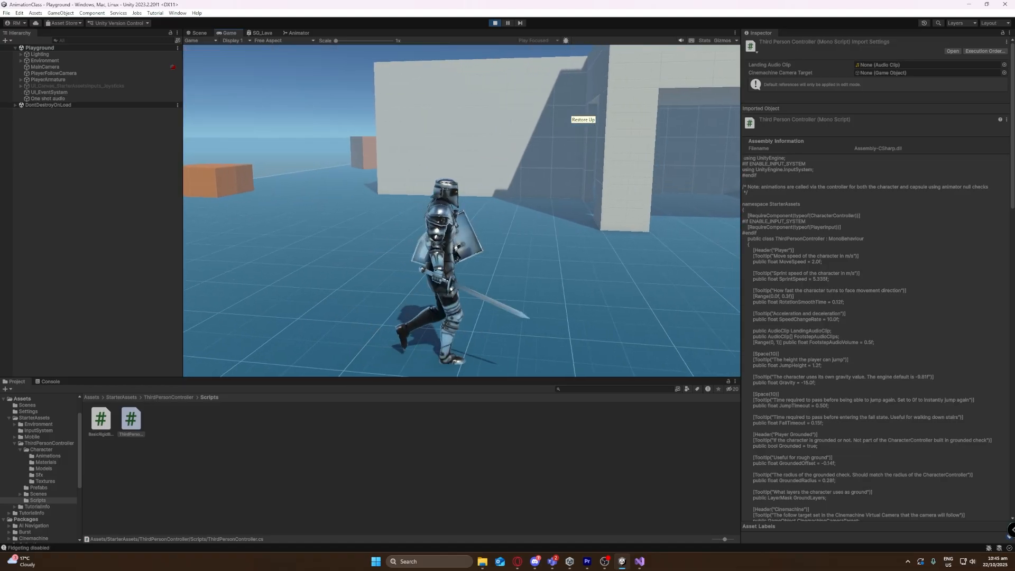
key("s")
key("w")
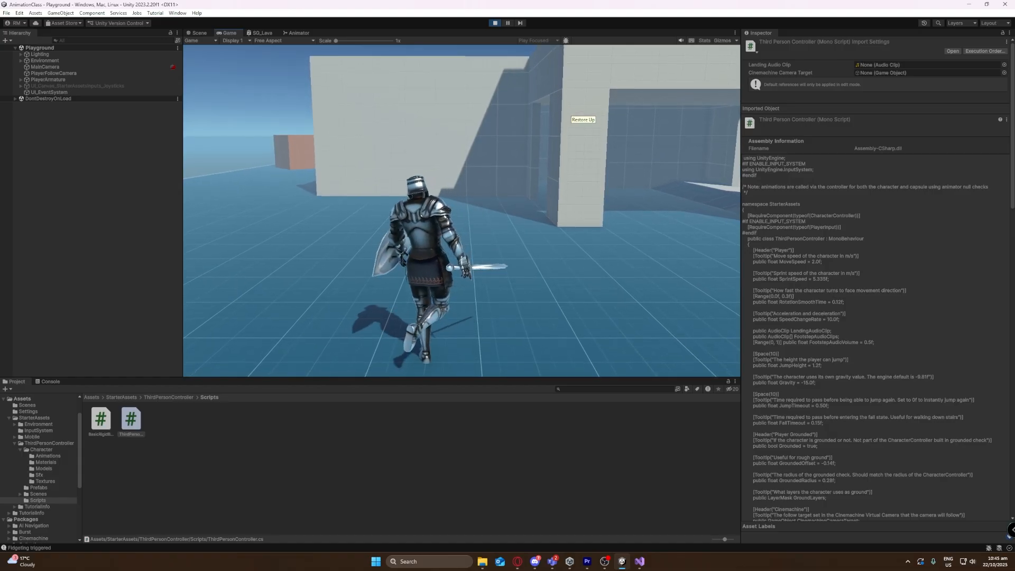
key("a")
key("w")
key("d")
key("a")
key("w")
key("Escape")
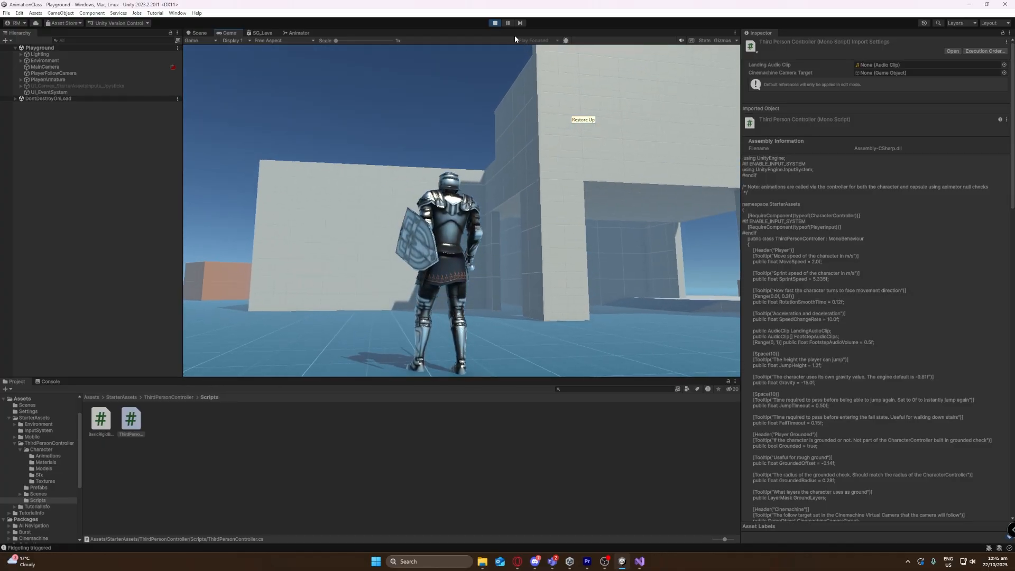
left_click(495, 23)
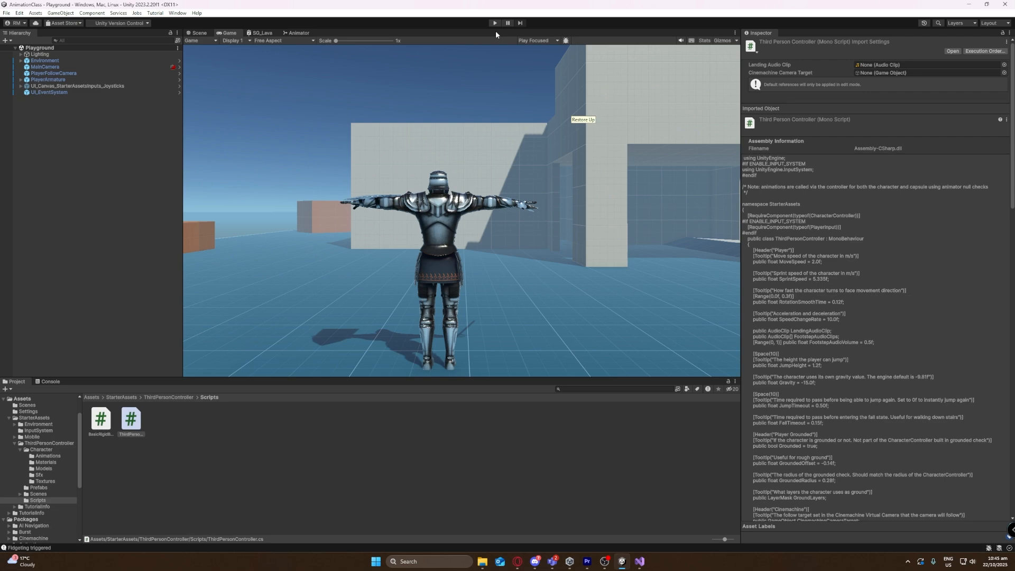
- In the animator graph, disable Has Exit Time on the transition from Fidget to Idle Walk Run Blend
left_click(571, 435)
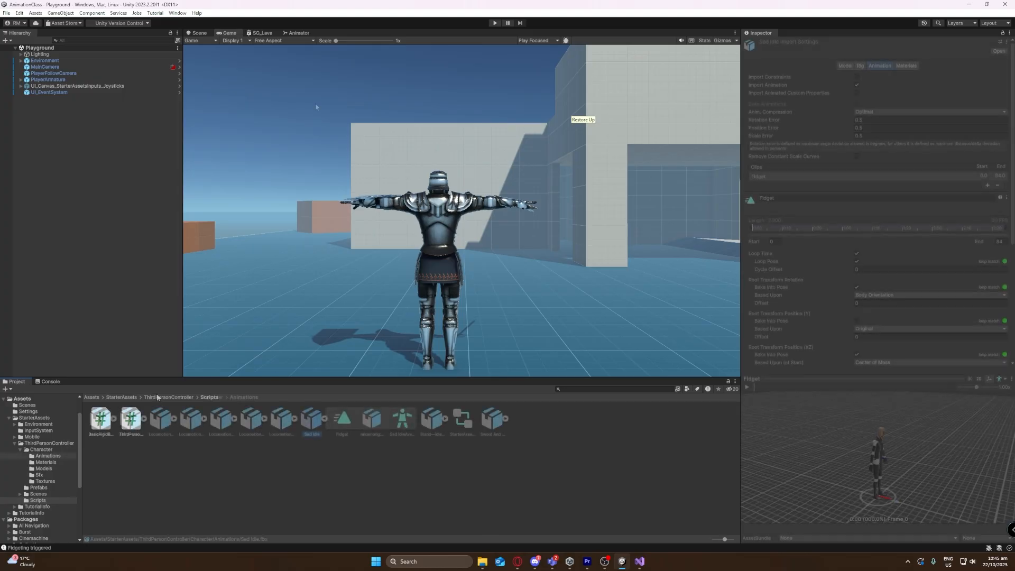
left_click(298, 33)
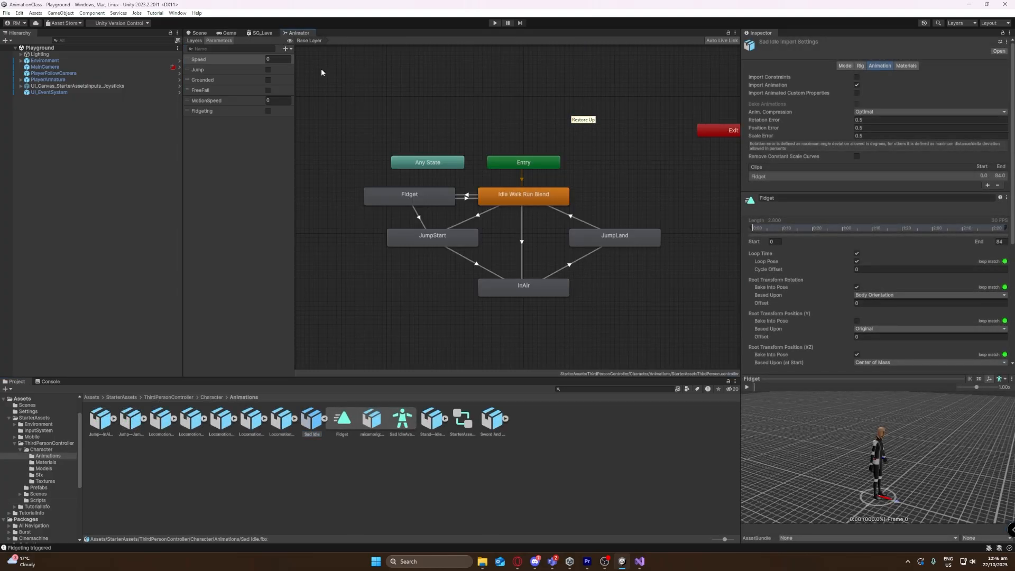
left_click(409, 196)
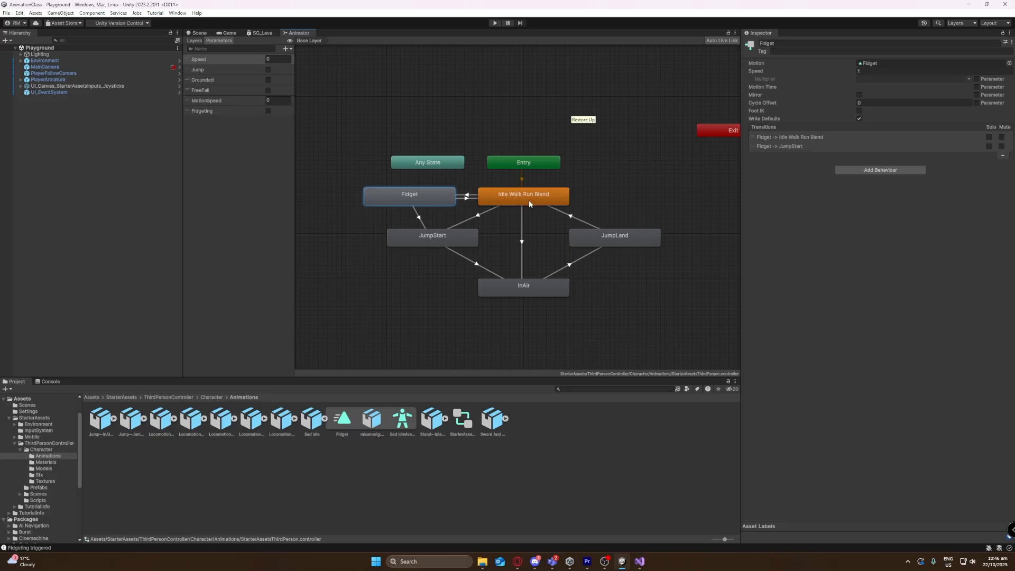
left_click(467, 200)
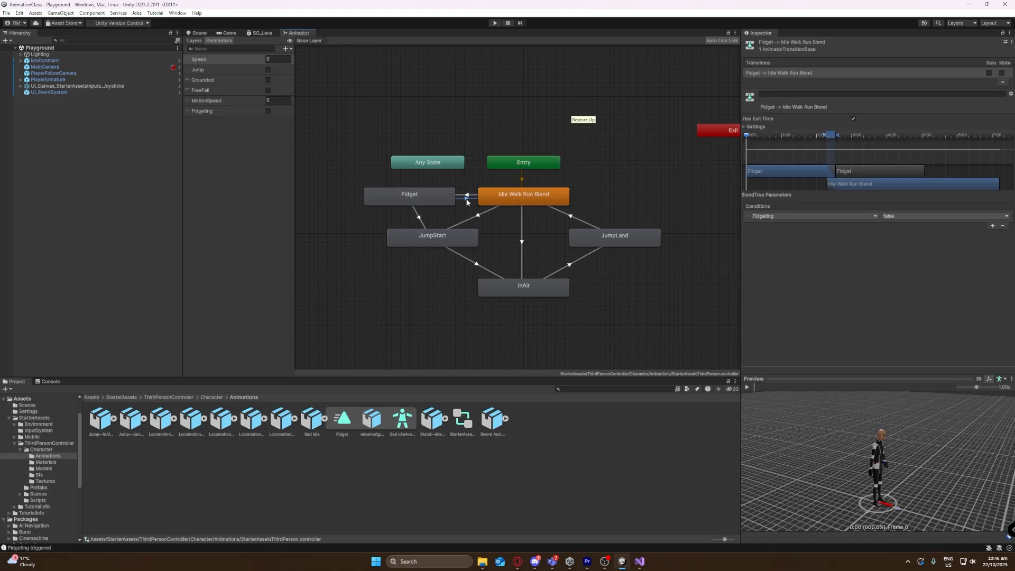
left_click(853, 119)
- Play the scene and move and jump with the character while it fidgets to test how walking and jumping interrupt the animation
left_click(495, 23)
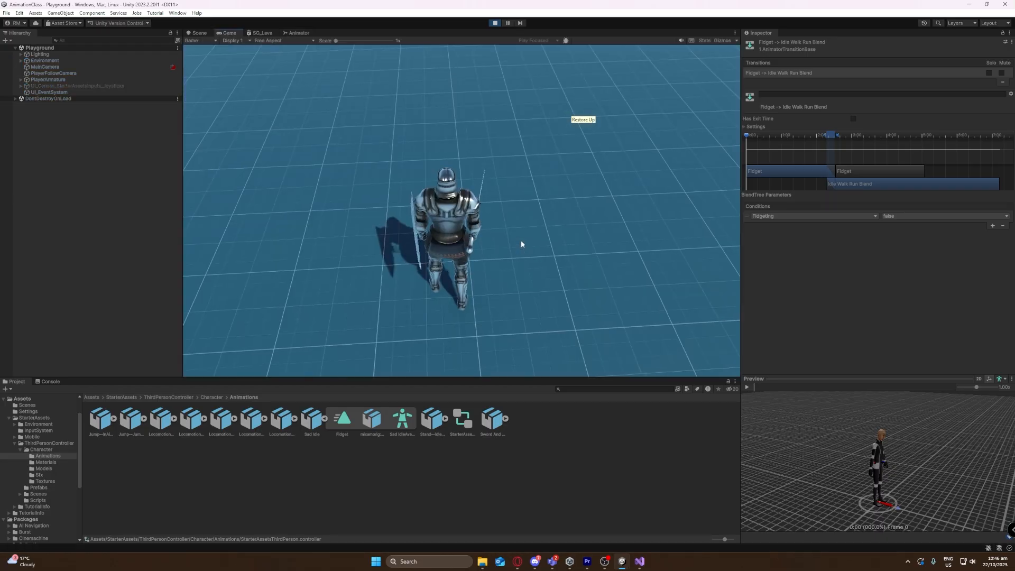
left_click(521, 241)
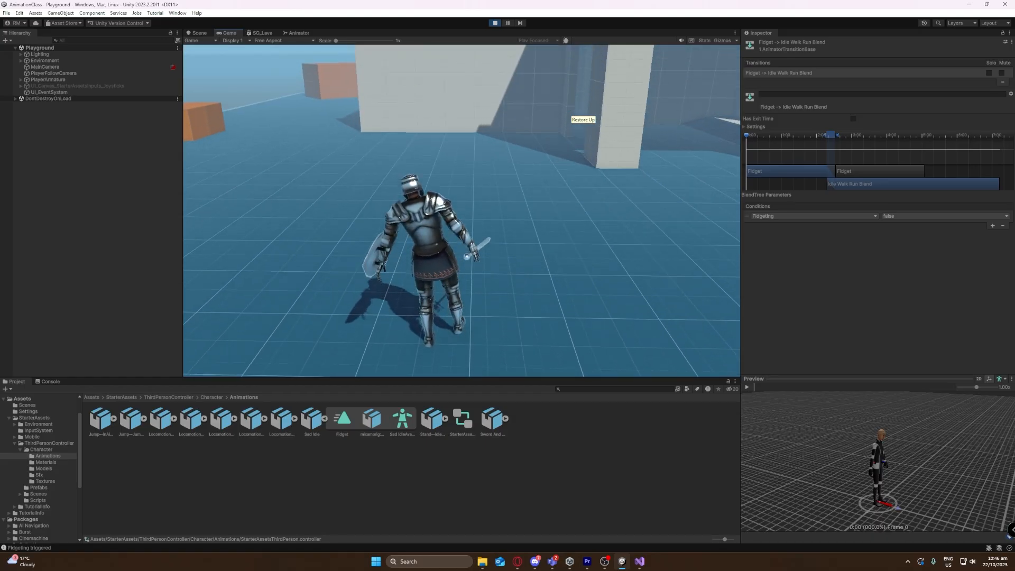
key("d")
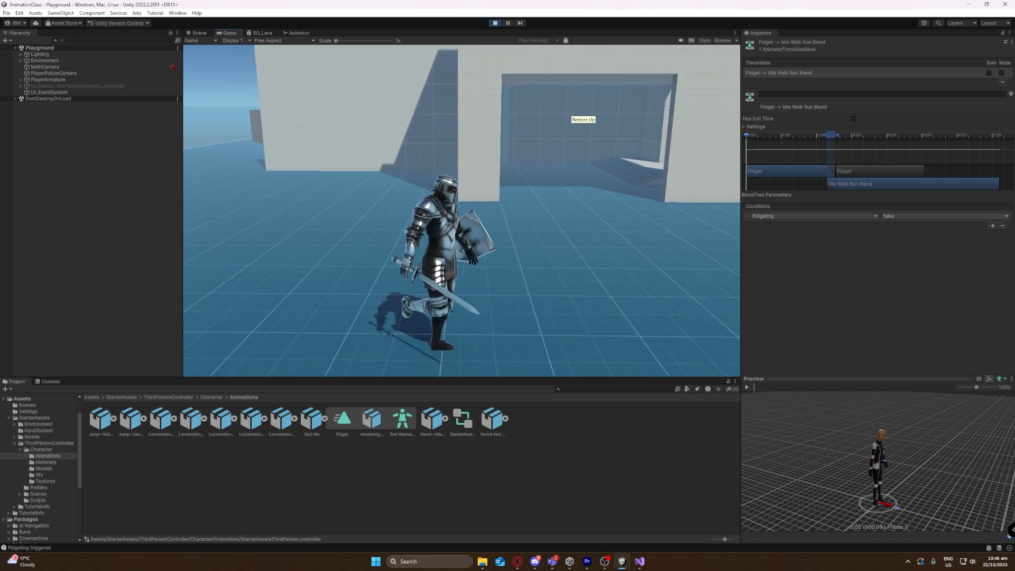
key("w")
key("a")
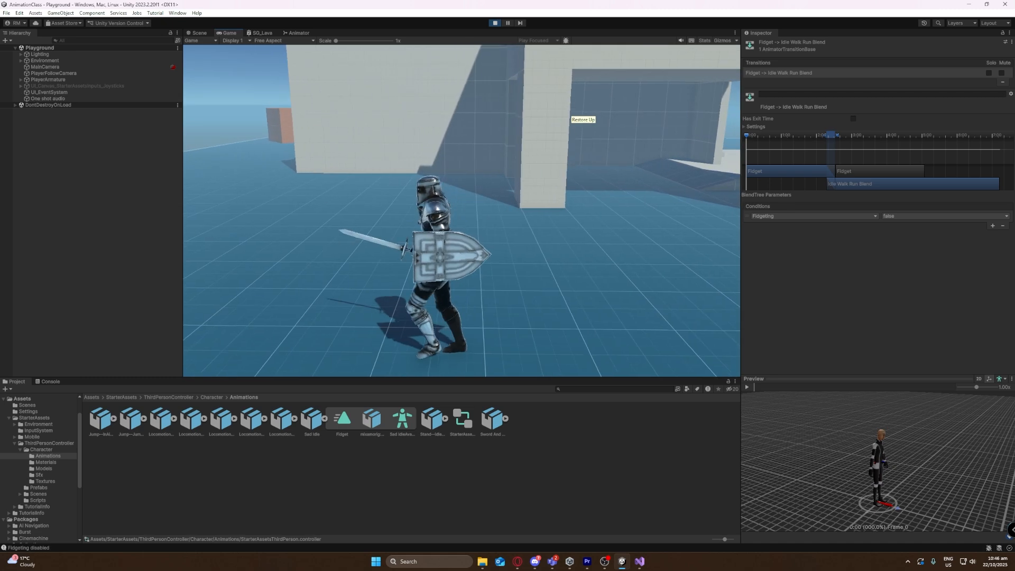
key("w")
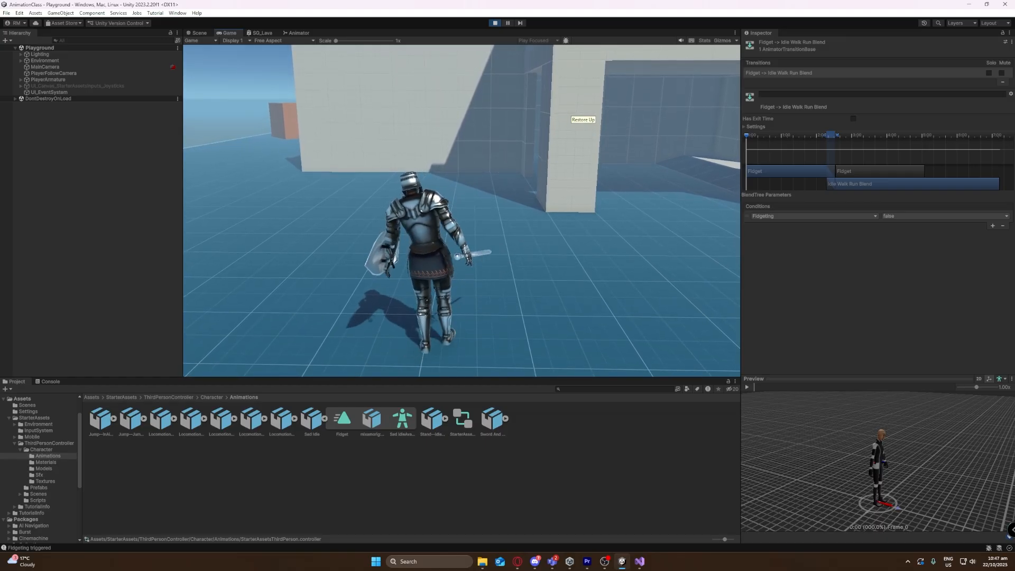
key("w")
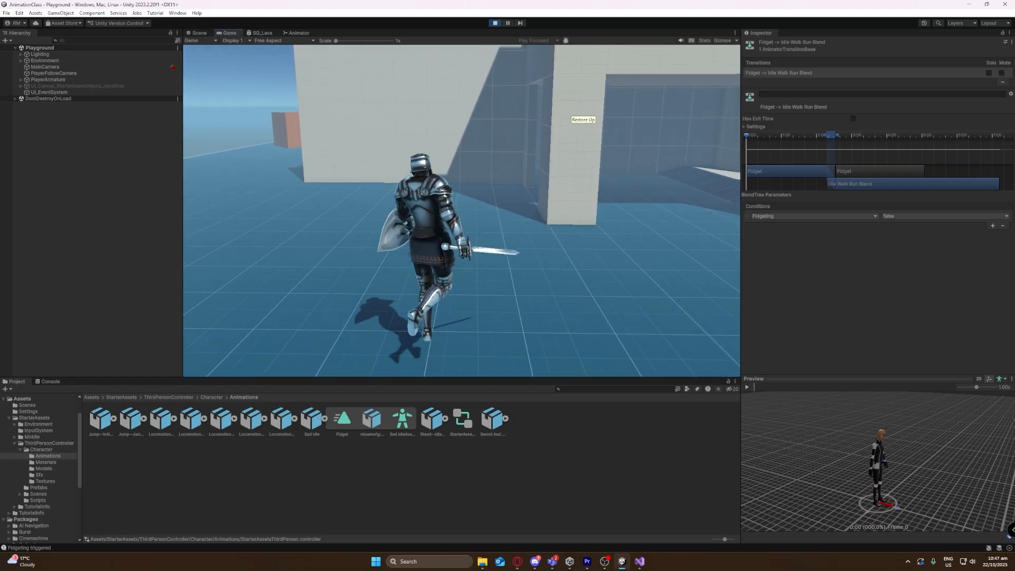
key("space")
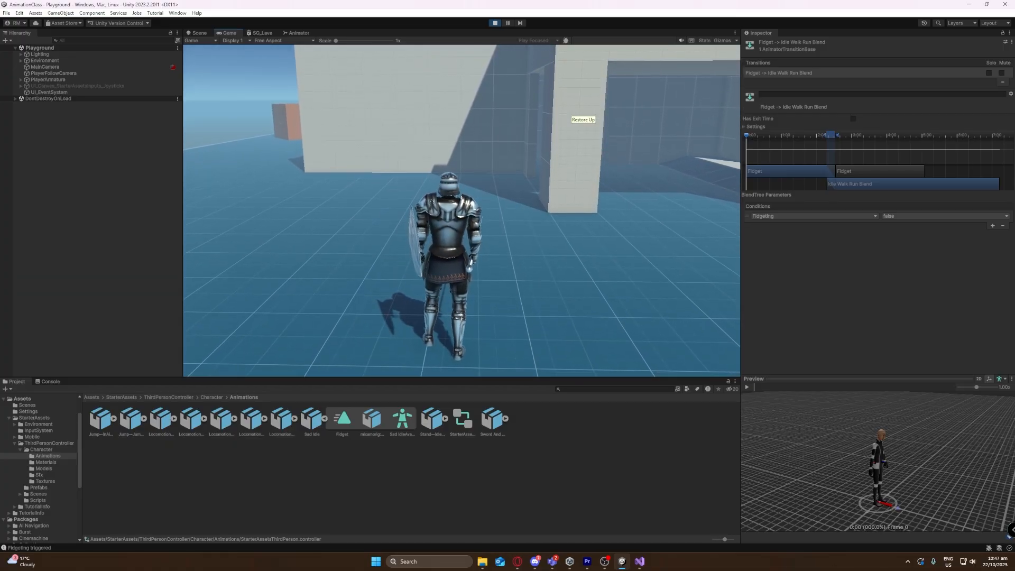
key("w")
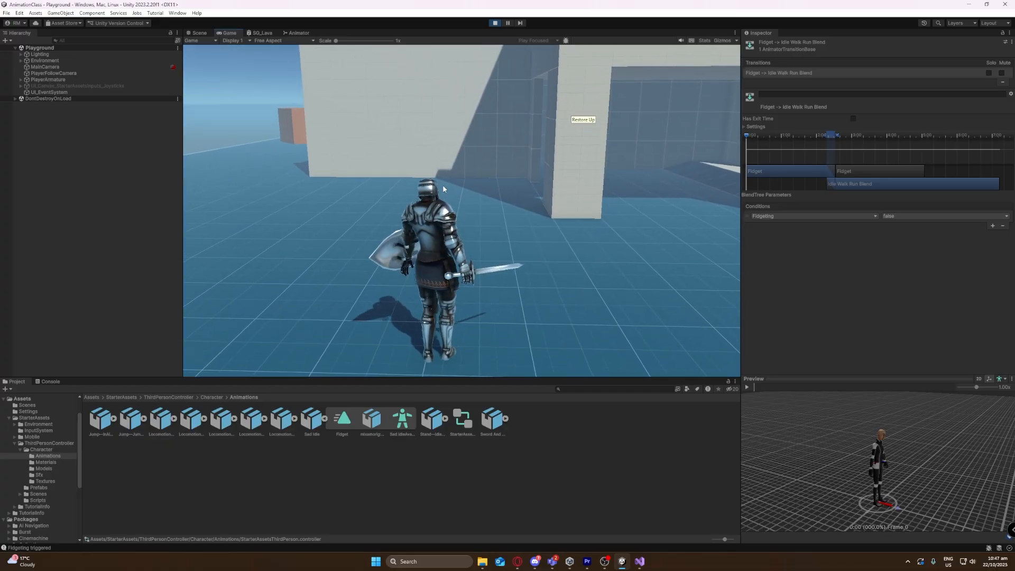
- In the animator graph, disable Has Exit Time on the transition from Fidget to JumpStart
left_click(298, 33)
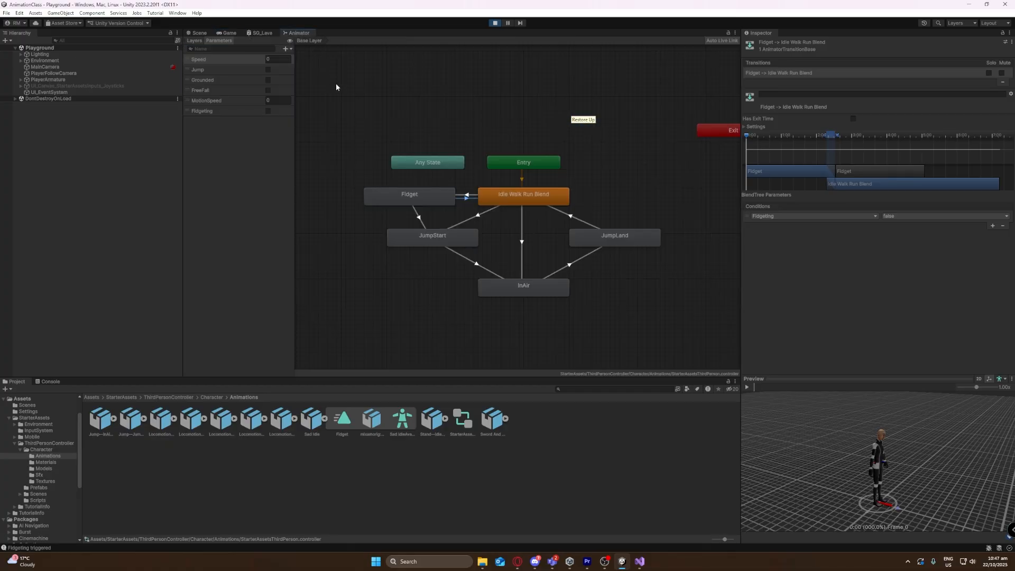
left_click(419, 217)
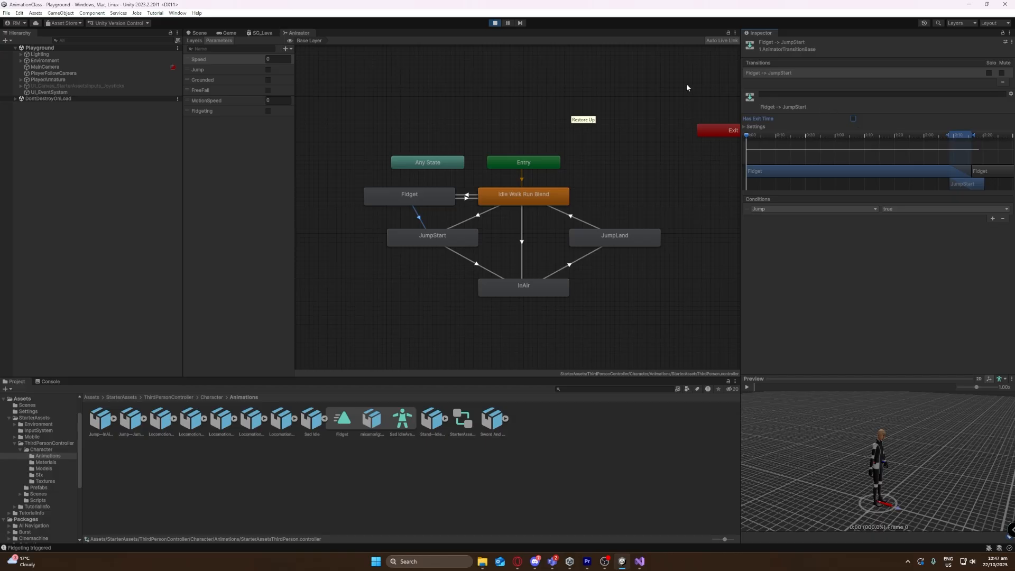
- Return to the running game and test cancelling the fidget by jumping and running, releasing the game's control of the pointer when done
left_click(199, 33)
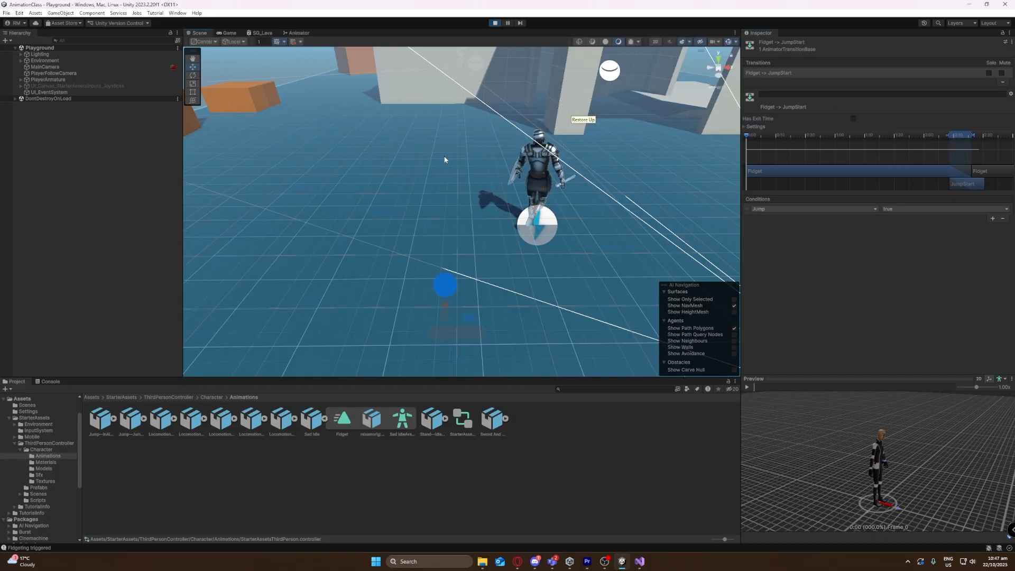
left_click(230, 34)
left_click(356, 150)
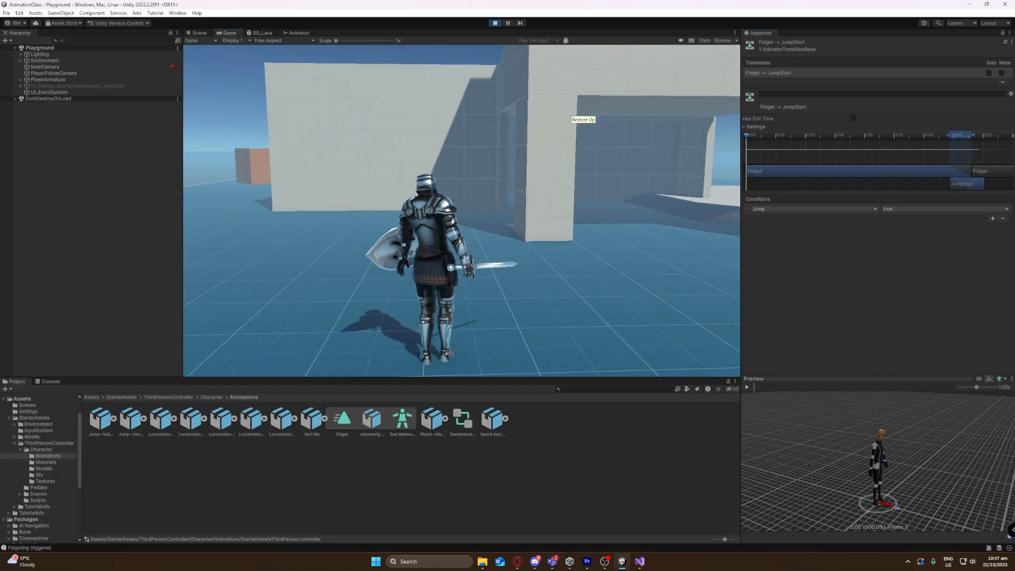
key("w")
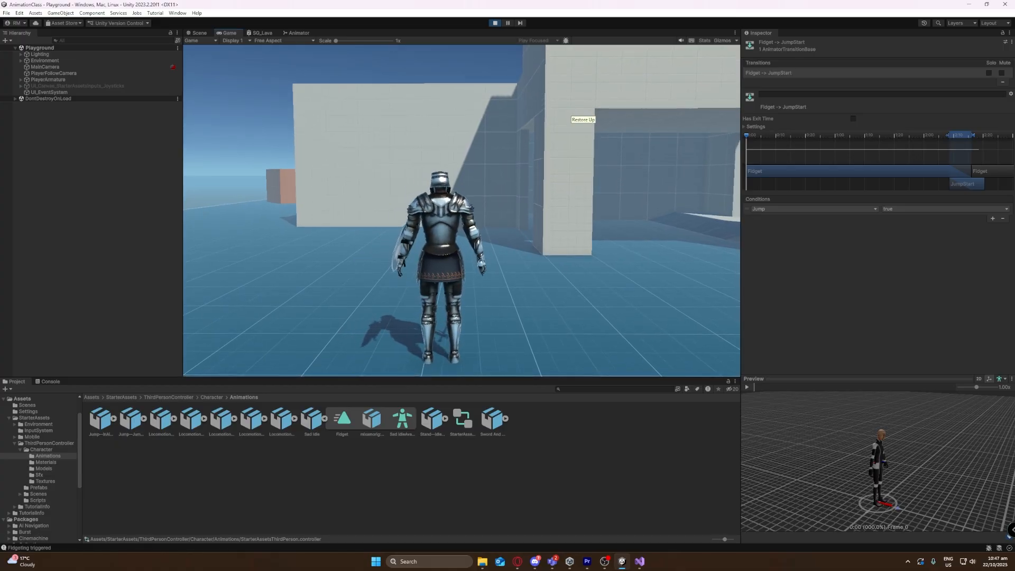
key("space")
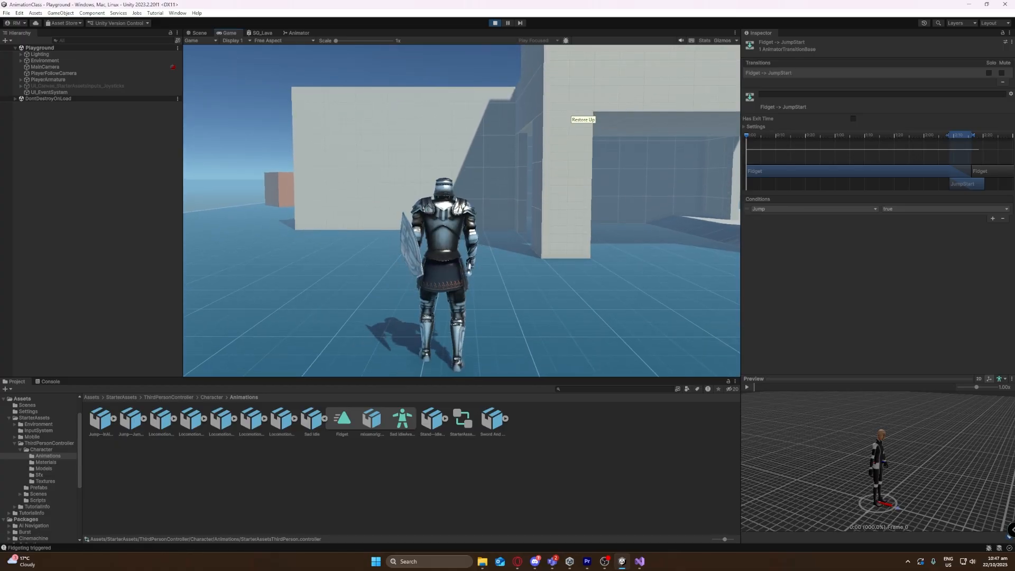
key("d")
key("w")
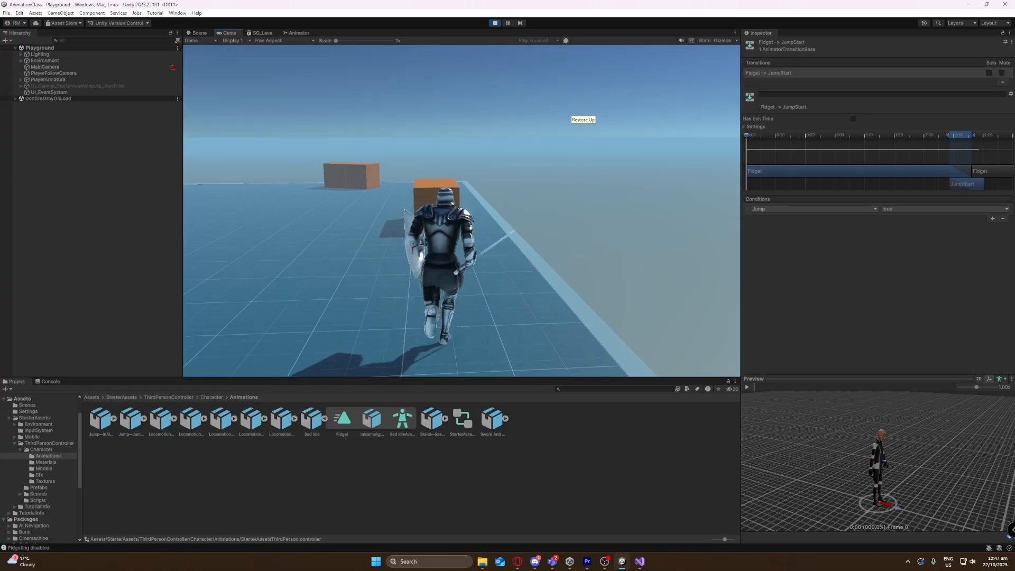
key("space")
key("space")
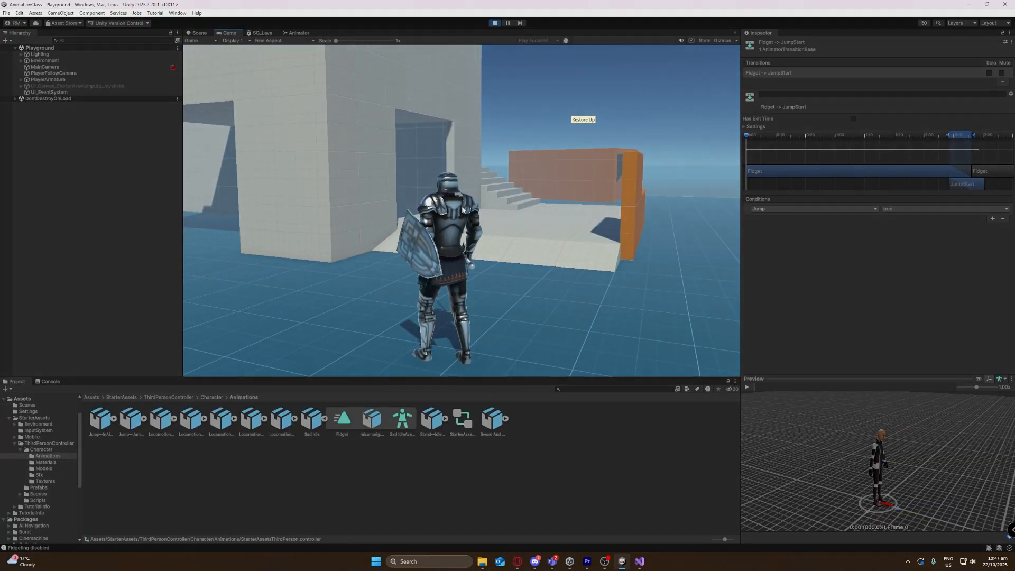
key("Escape")
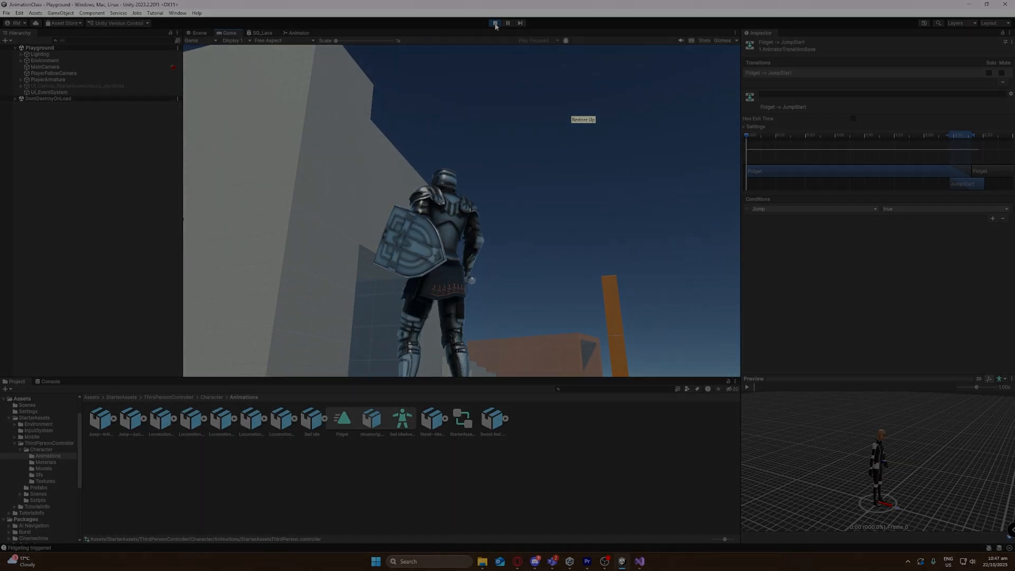